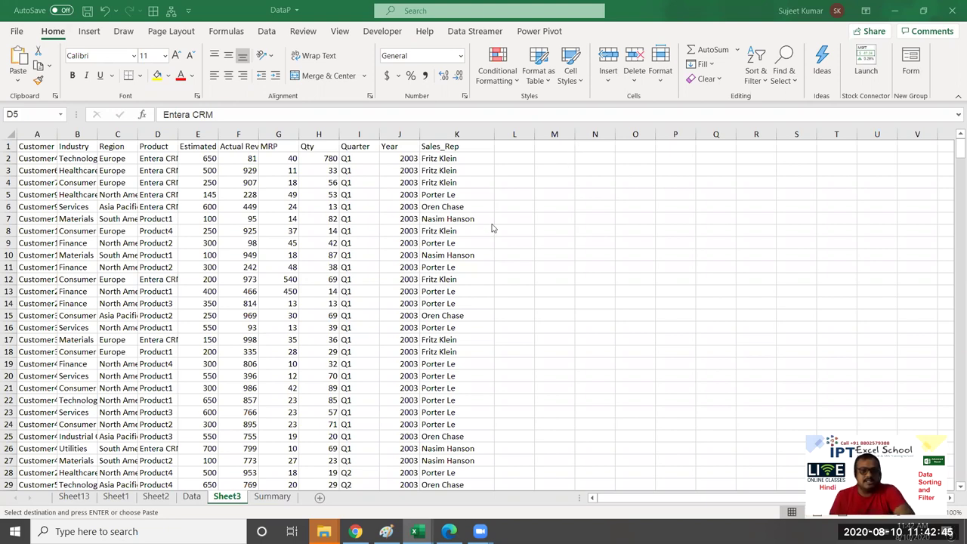
AutoFit the Industry column so names like Consumer Goods show in full, and select the Qty header H1
{"action": "double_click", "coordinate": [98, 135]}
{"action": "left_click", "coordinate": [277, 158]}
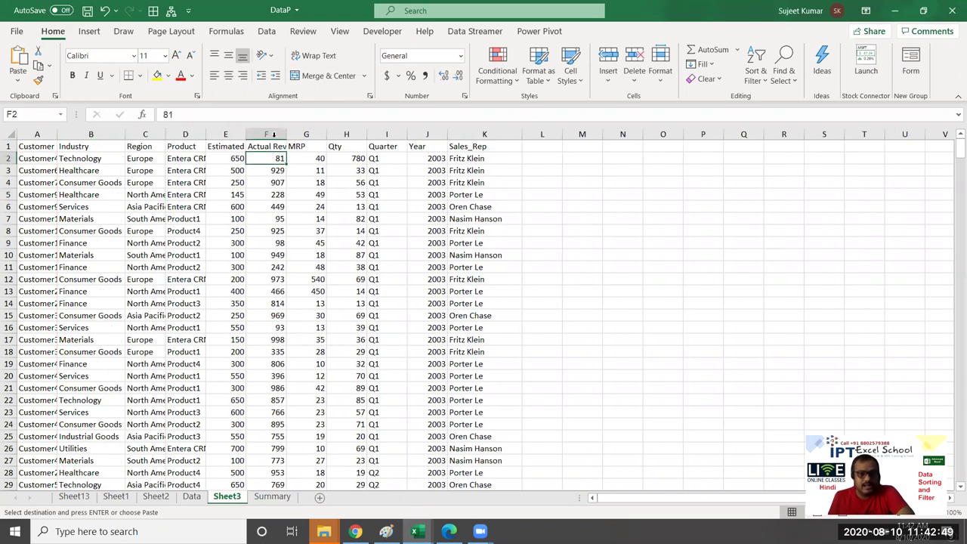
{"action": "left_click", "coordinate": [281, 133]}
{"action": "left_click", "coordinate": [336, 157]}
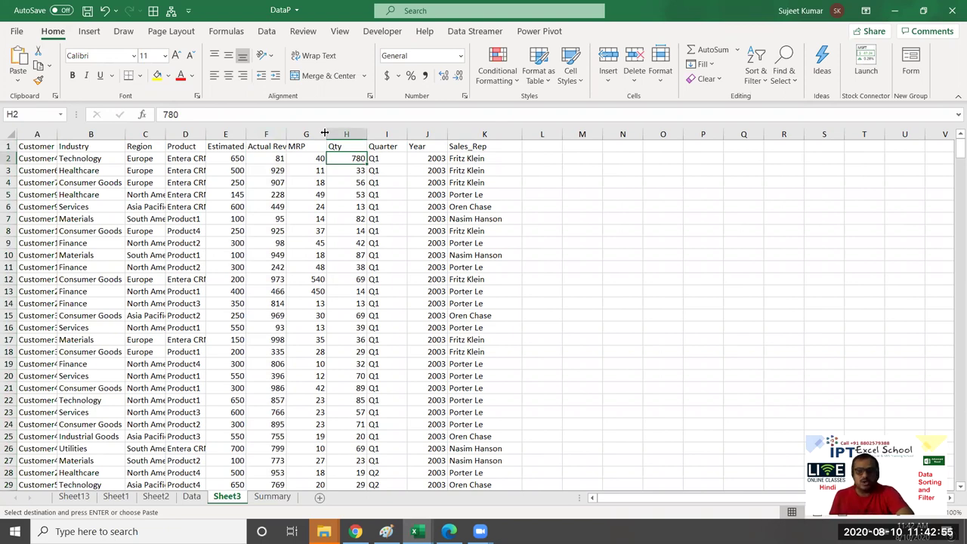
{"action": "left_click", "coordinate": [345, 148]}
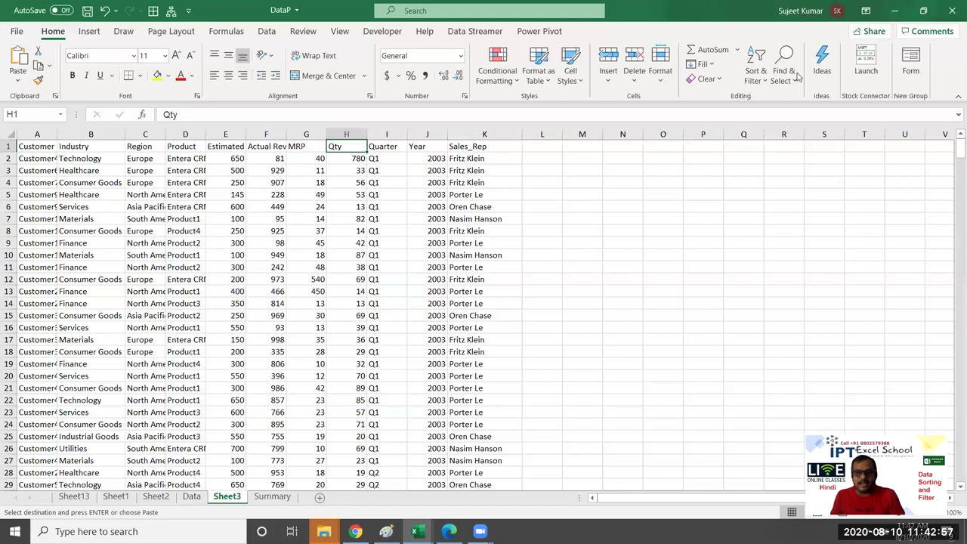
Sort the table by Qty largest to smallest (780, 90, 89, 88) and select the top rows A1:K9
{"action": "left_click", "coordinate": [756, 75]}
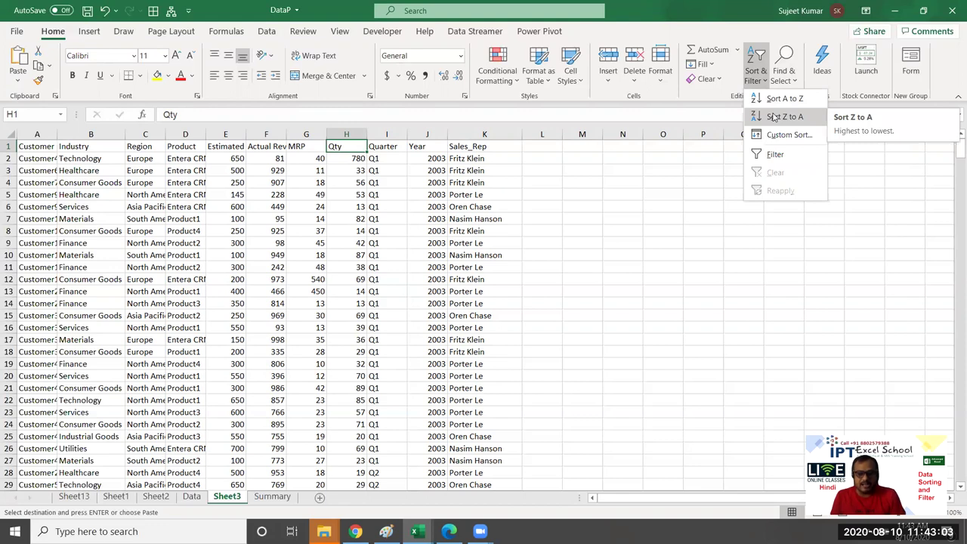
{"action": "left_click", "coordinate": [774, 117]}
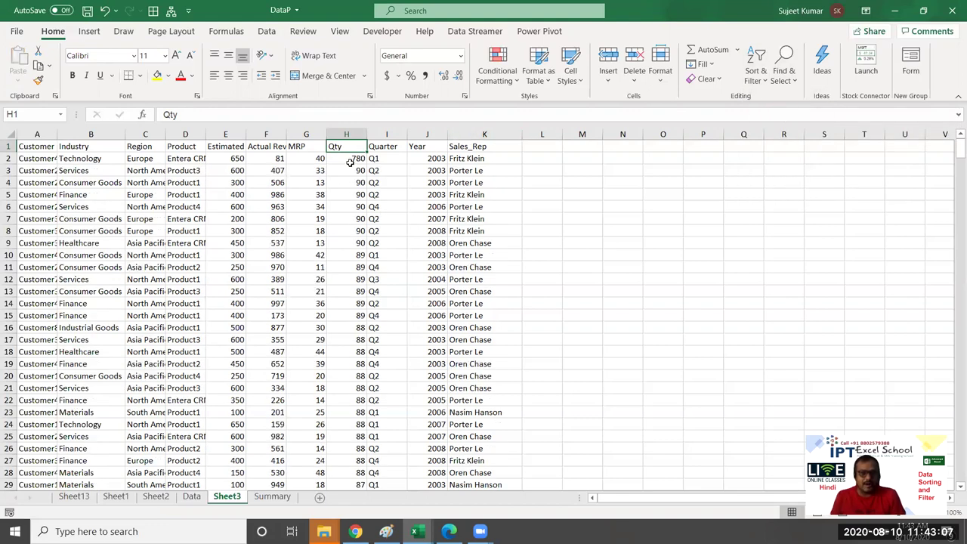
{"action": "left_click_drag", "start_coordinate": [33, 148], "coordinate": [480, 249]}
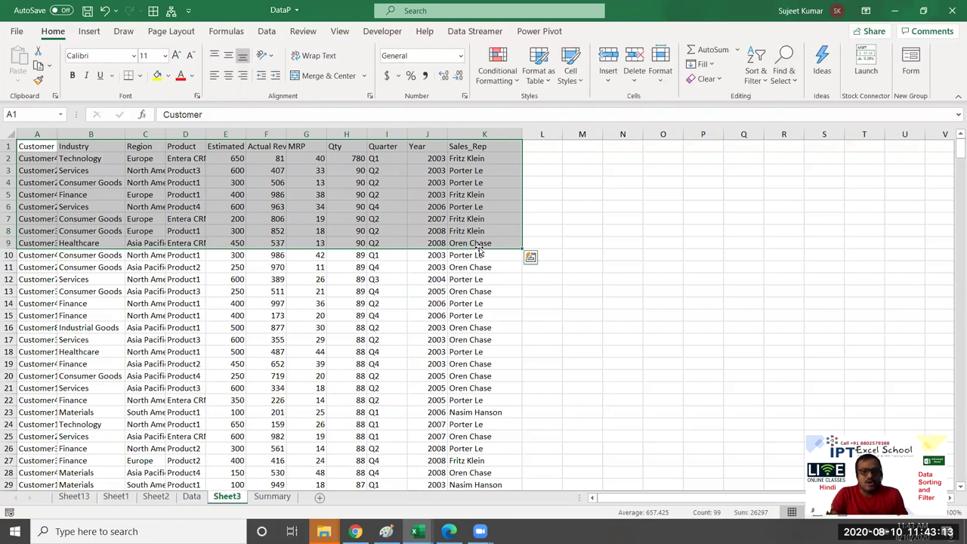
Undo the Qty sort so the top rows read 780, 33, 56, 53 again
{"action": "key", "text": "ctrl+z"}
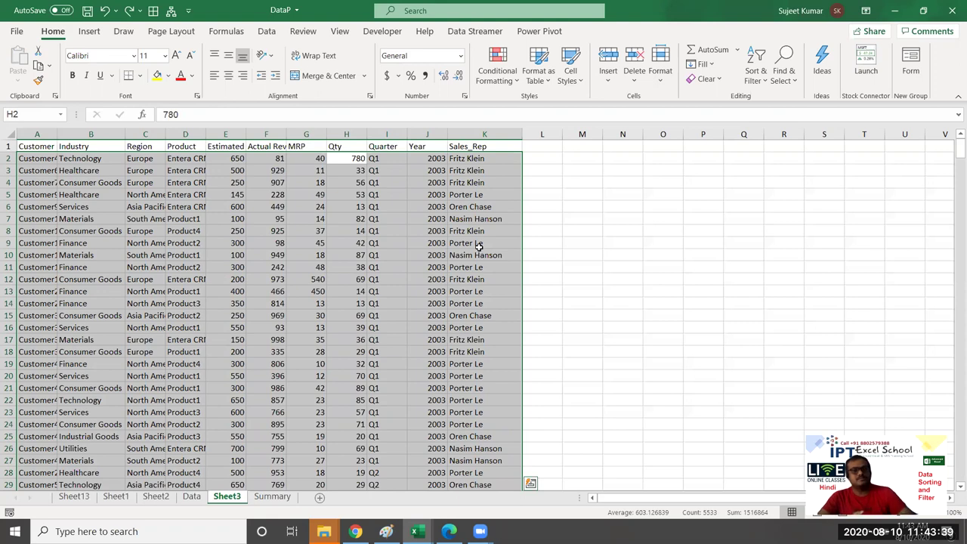
{"action": "left_click", "coordinate": [282, 218]}
{"action": "scroll", "coordinate": [431, 165], "scroll_direction": "down", "scroll_amount": 5}
{"action": "scroll", "coordinate": [431, 164], "scroll_direction": "up", "scroll_amount": 5}
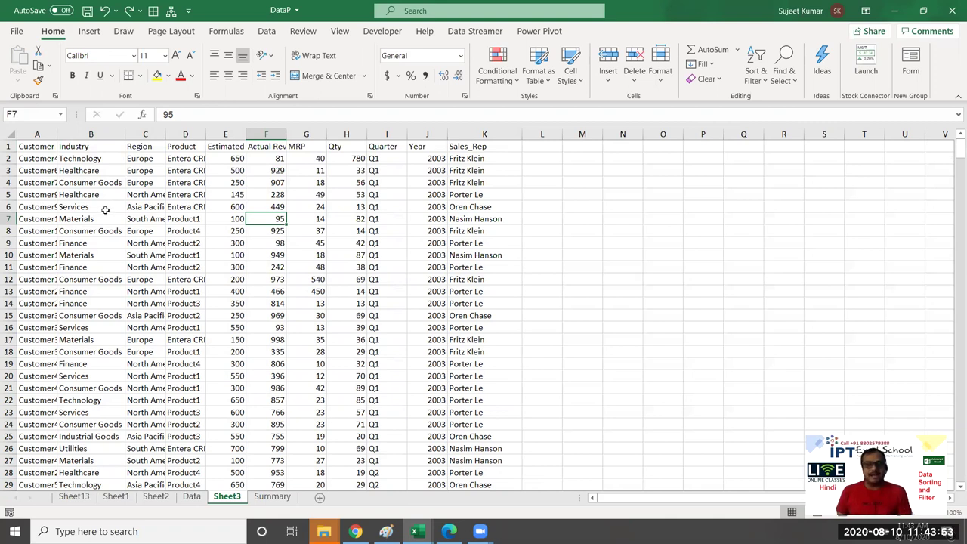
{"action": "left_click", "coordinate": [99, 170]}
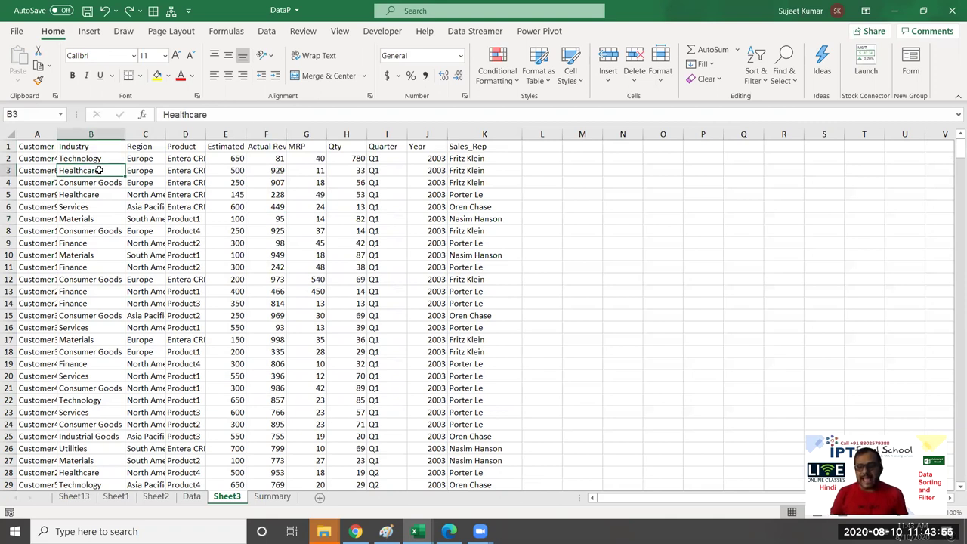
{"action": "key", "text": "ctrl+Down"}
{"action": "key", "text": "ctrl+Up"}
{"action": "key", "text": "Down"}
{"action": "key", "text": "Down"}
{"action": "key", "text": "Down"}
{"action": "key", "text": "Down"}
{"action": "key", "text": "Down"}
{"action": "key", "text": "Down"}
{"action": "key", "text": "Down"}
{"action": "key", "text": "shift+space"}
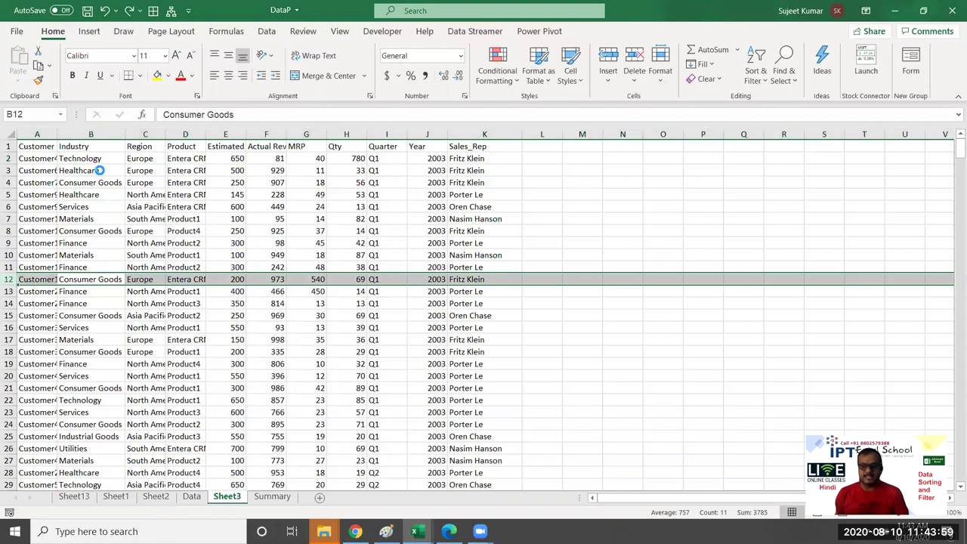
{"action": "key", "text": "ctrl+shift+plus"}
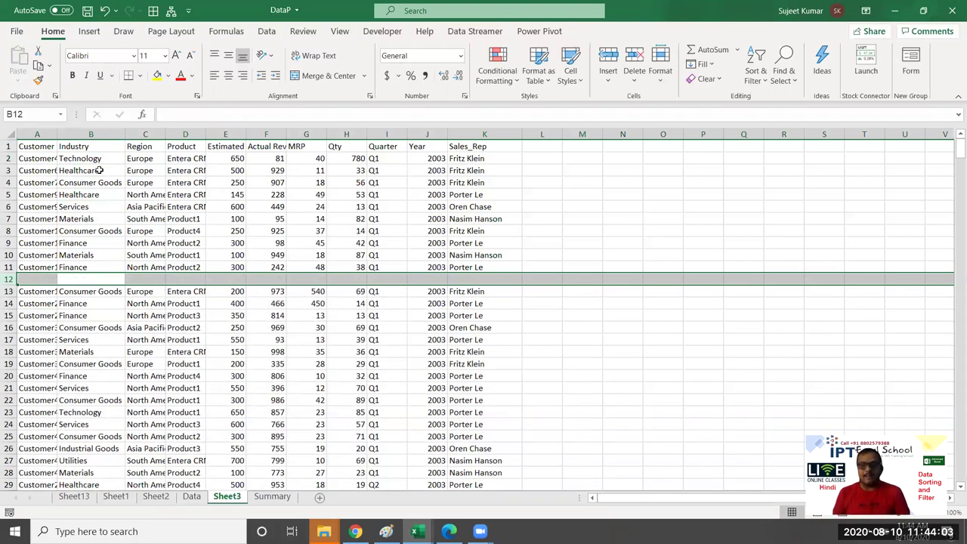
{"action": "key", "text": "Up"}
{"action": "key", "text": "Up"}
{"action": "key", "text": "Up"}
{"action": "key", "text": "Up"}
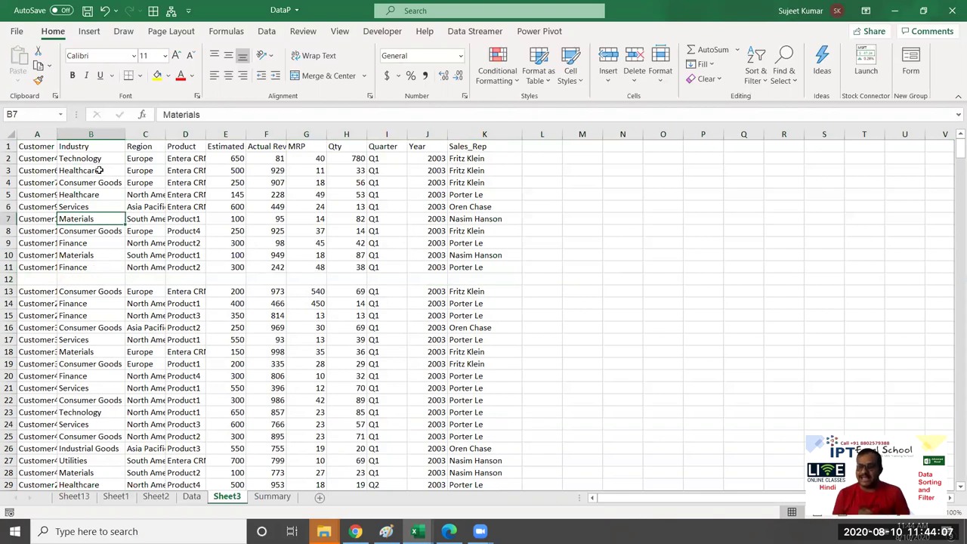
{"action": "key", "text": "ctrl+Up"}
{"action": "key", "text": "Left"}
{"action": "key", "text": "ctrl+a"}
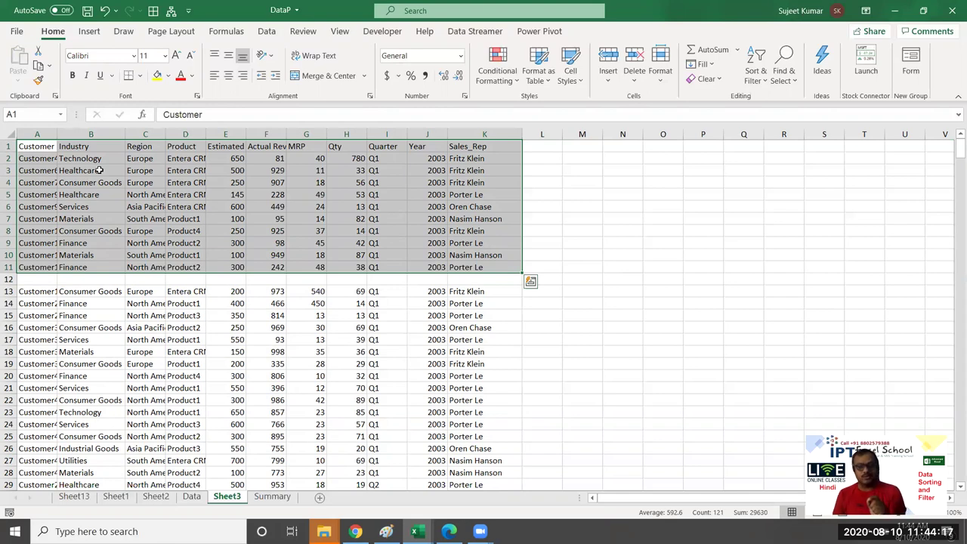
{"action": "key", "text": "Down"}
{"action": "key", "text": "Down"}
{"action": "key", "text": "Down"}
{"action": "key", "text": "Down"}
{"action": "key", "text": "Down"}
{"action": "key", "text": "Down"}
{"action": "key", "text": "Down"}
{"action": "key", "text": "Down"}
{"action": "key", "text": "Down"}
{"action": "key", "text": "Down"}
{"action": "key", "text": "Down"}
{"action": "type", "text": "1"}
{"action": "key", "text": "Return"}
{"action": "key", "text": "Up"}
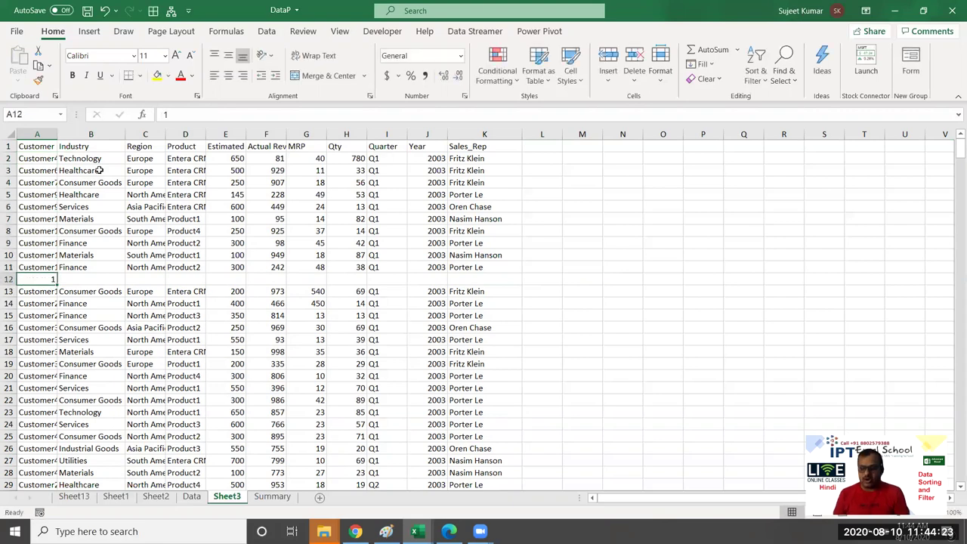
{"action": "key", "text": "Right"}
{"action": "key", "text": "Right"}
{"action": "key", "text": "Right"}
{"action": "type", "text": "14"}
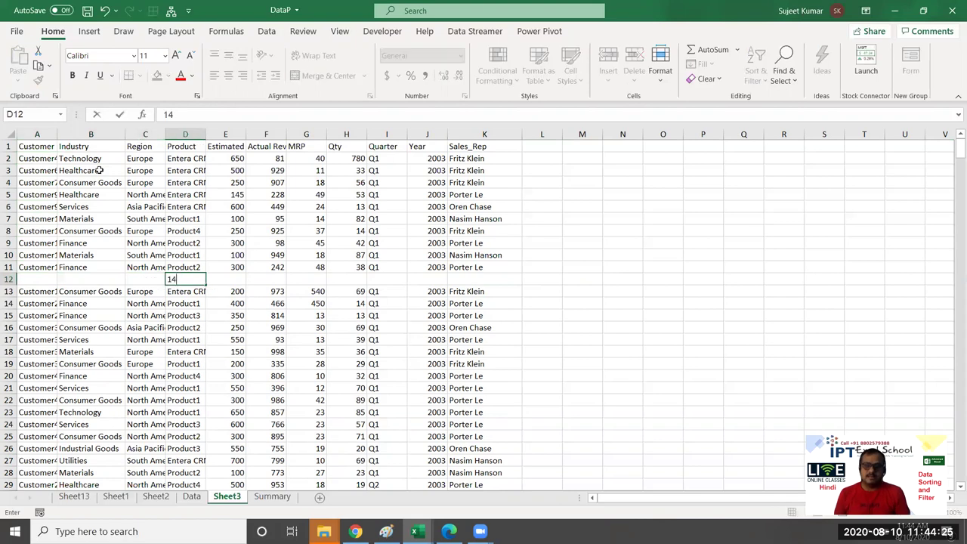
{"action": "key", "text": "Up"}
{"action": "key", "text": "Up"}
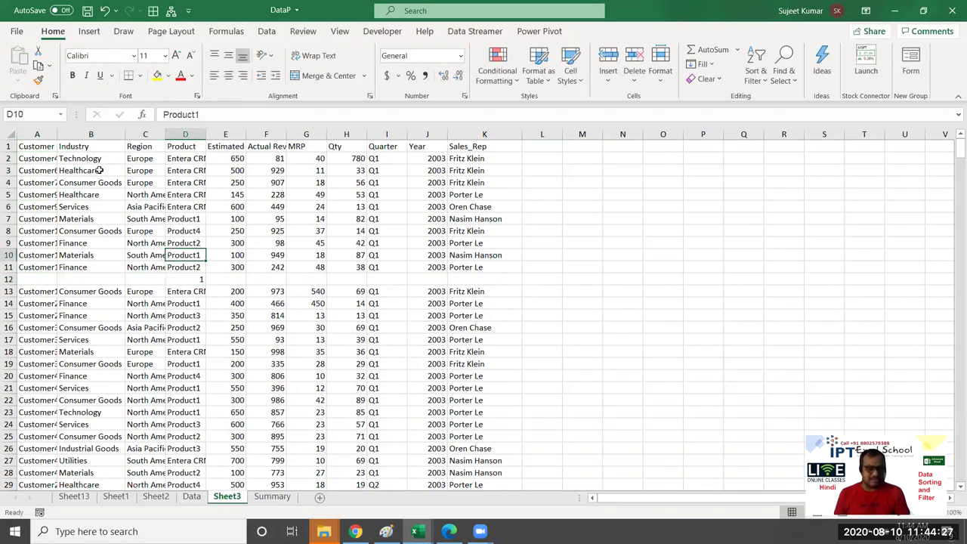
{"action": "key", "text": "ctrl+a"}
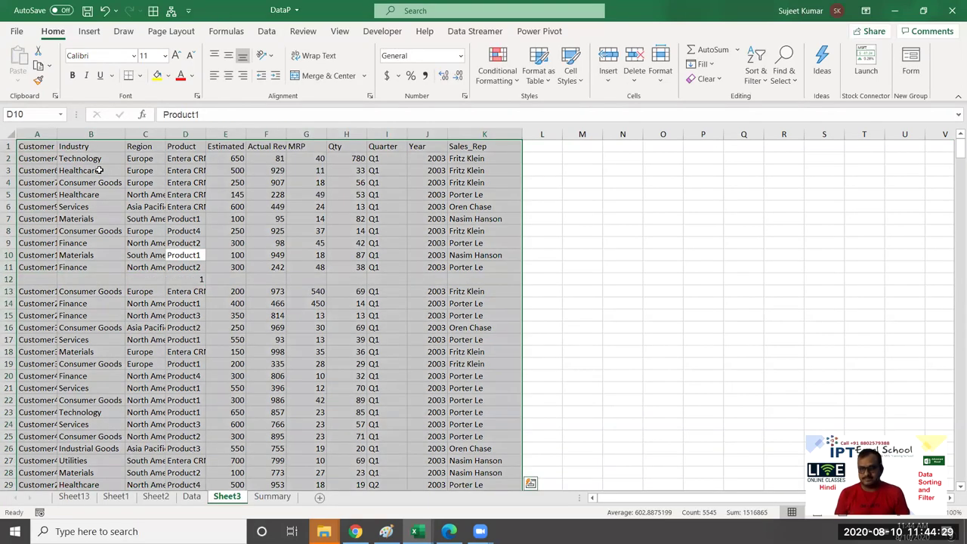
{"action": "key", "text": "Down"}
{"action": "key", "text": "Down"}
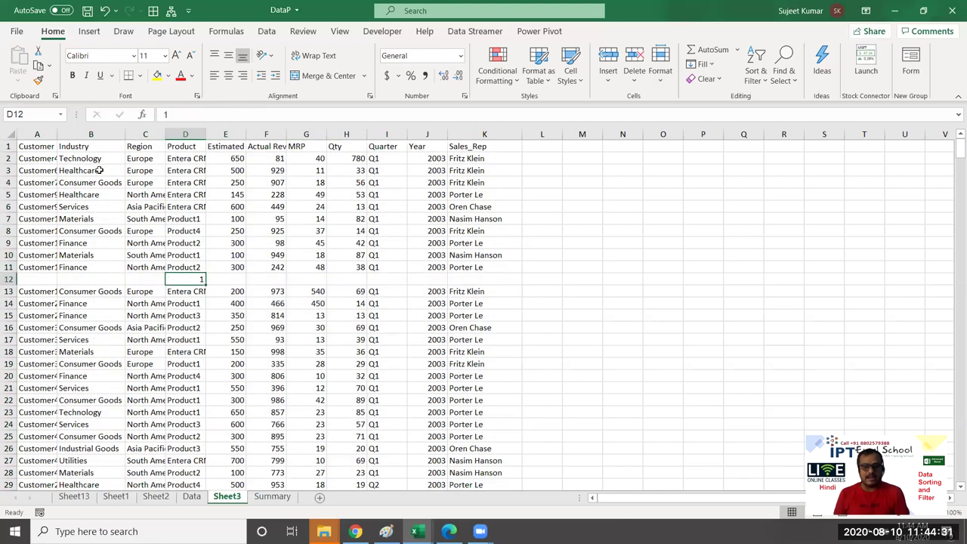
{"action": "key", "text": "shift+space"}
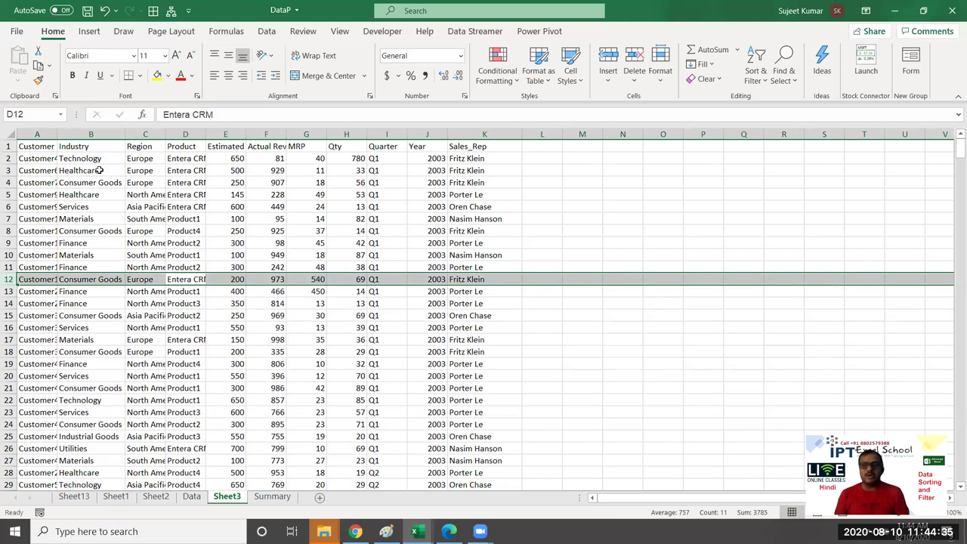
{"action": "key", "text": "Up"}
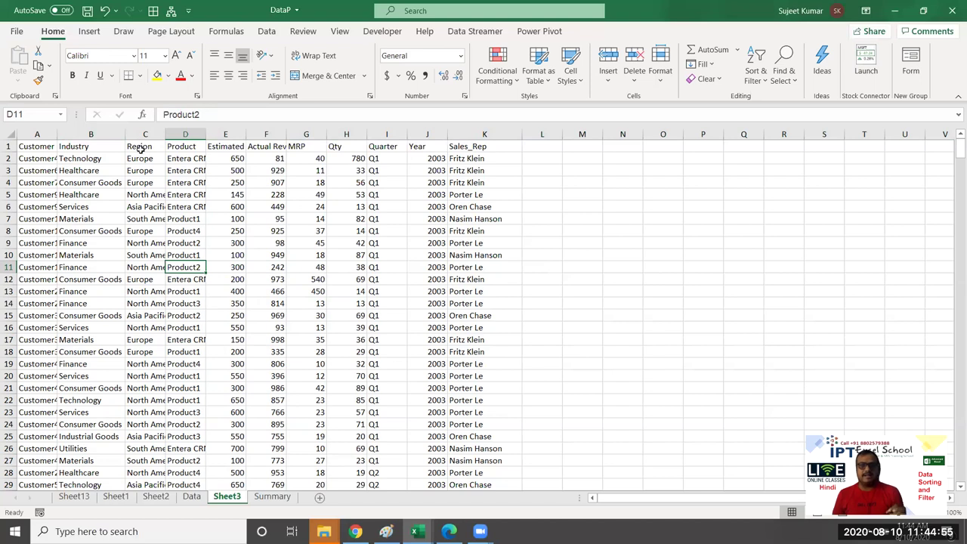
Sort the table A to Z by Region so Asia Pacific rows come first
{"action": "left_click", "coordinate": [141, 150]}
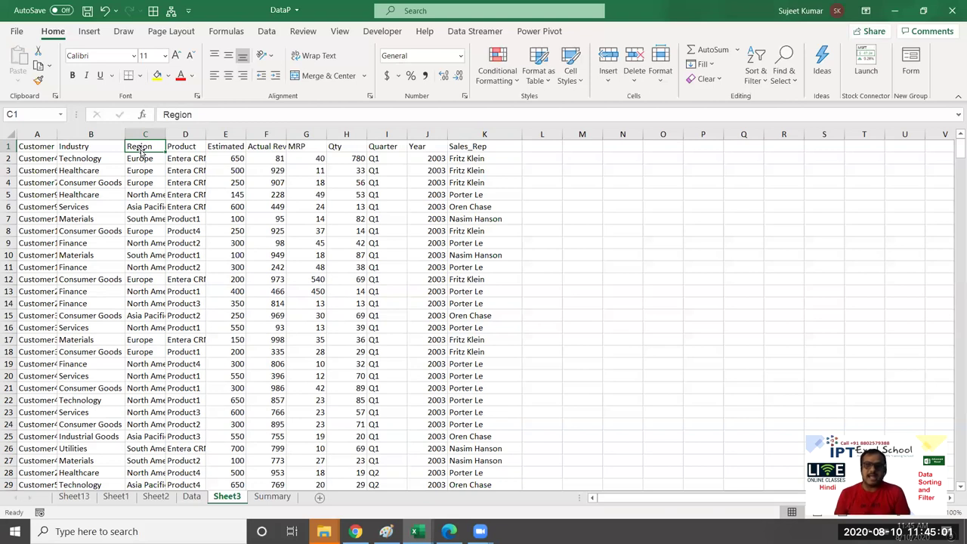
{"action": "left_click", "coordinate": [767, 87]}
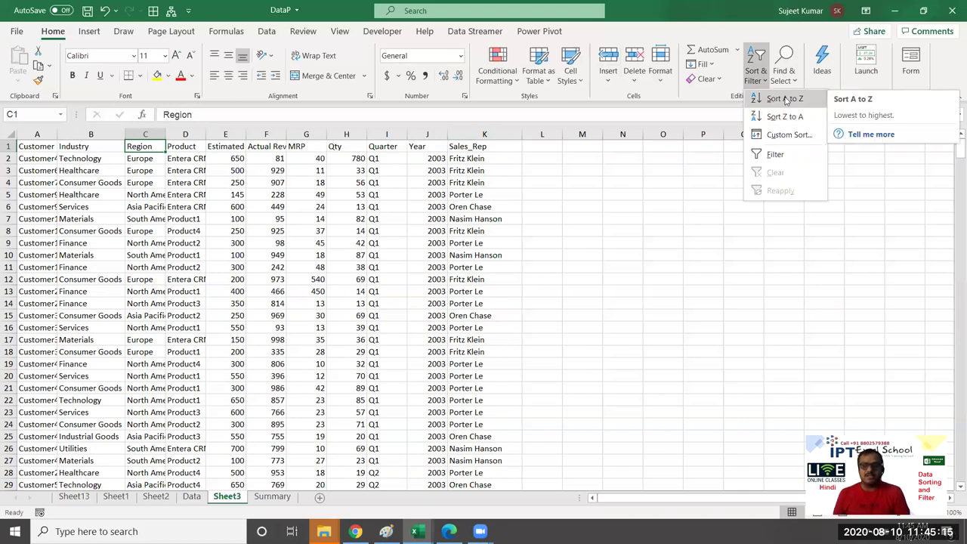
{"action": "left_click", "coordinate": [786, 99]}
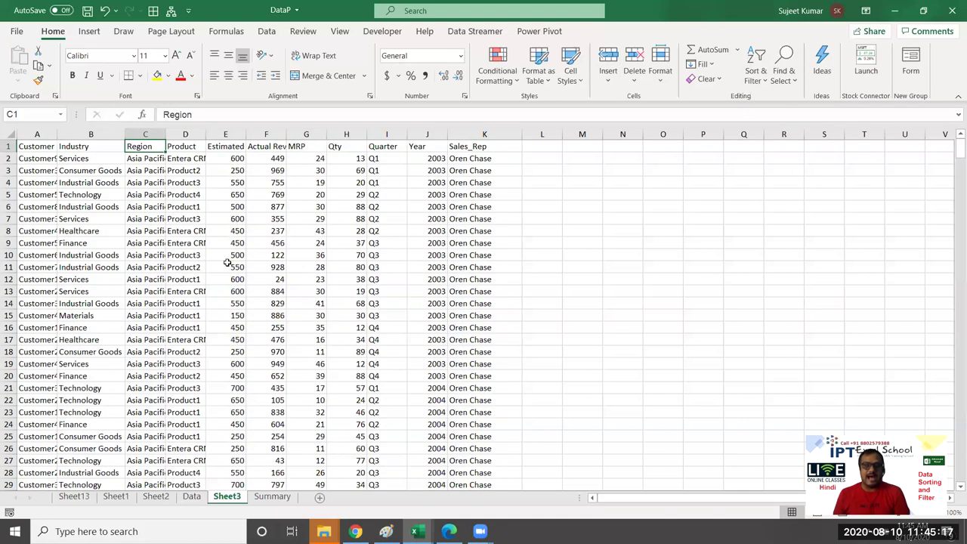
AutoFit the Region column so every Asia Pacific entry displays in full
{"action": "left_click_drag", "start_coordinate": [152, 182], "coordinate": [151, 171]}
{"action": "left_click_drag", "start_coordinate": [143, 229], "coordinate": [148, 303]}
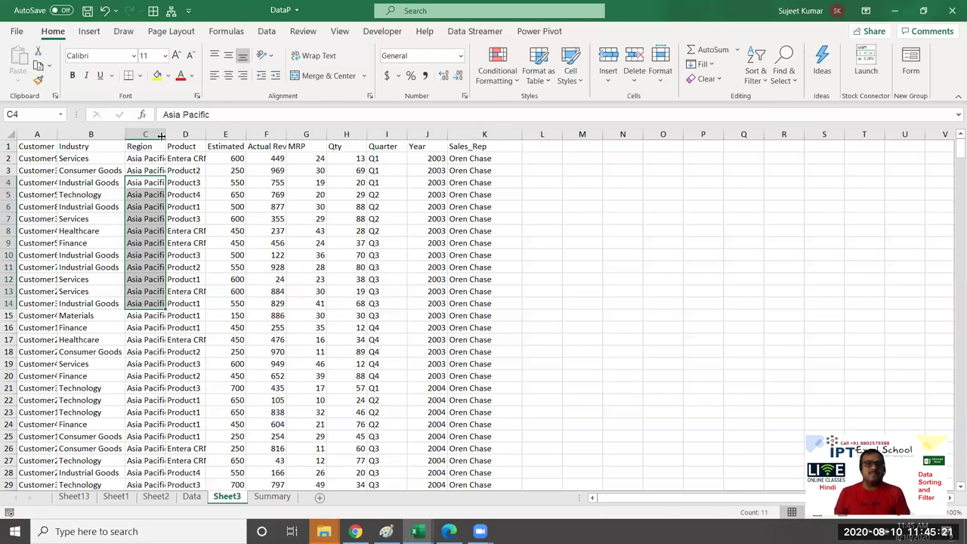
{"action": "double_click", "coordinate": [165, 134]}
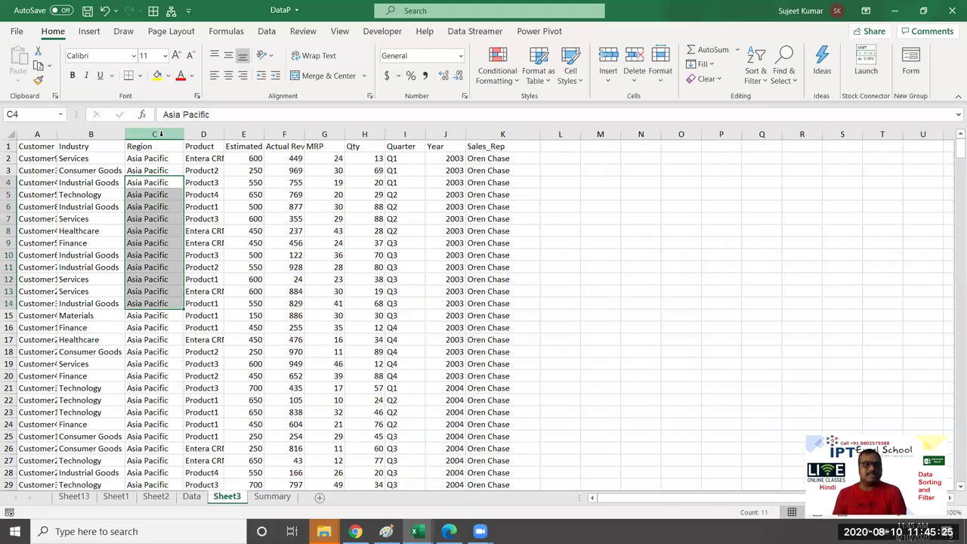
{"action": "left_click", "coordinate": [160, 135]}
{"action": "left_click", "coordinate": [192, 134]}
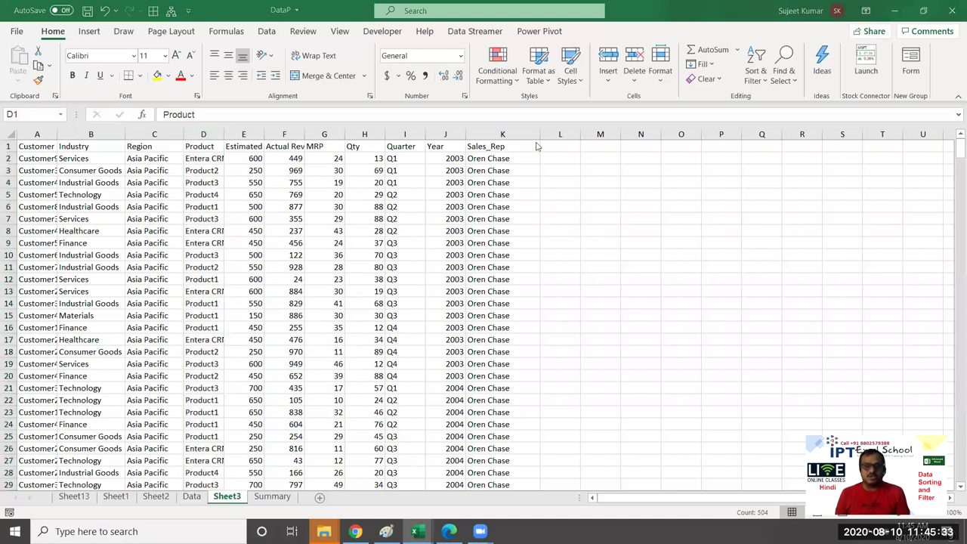
Custom-sort the table by Region, then by Product as a second level
{"action": "left_click", "coordinate": [155, 137]}
{"action": "left_click", "coordinate": [155, 145]}
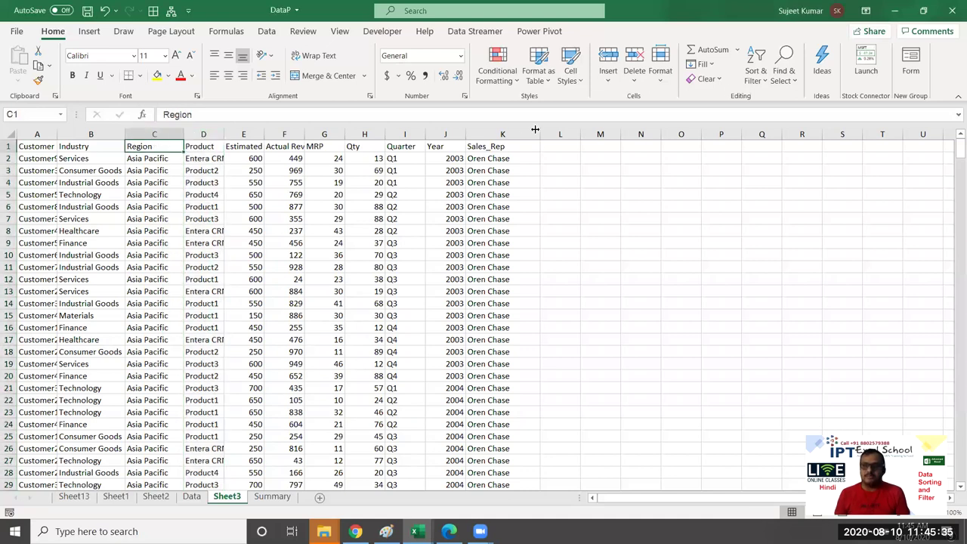
{"action": "left_click", "coordinate": [754, 85]}
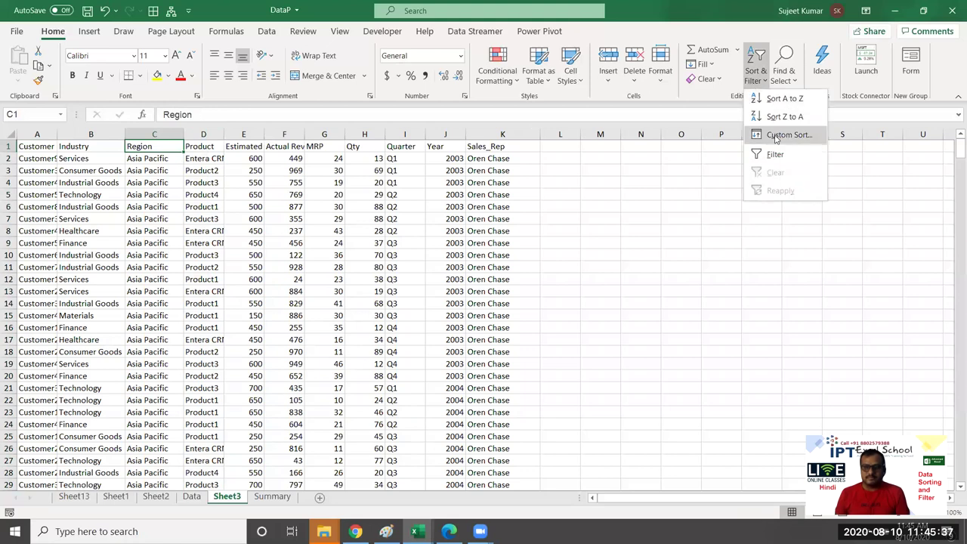
{"action": "left_click", "coordinate": [777, 136]}
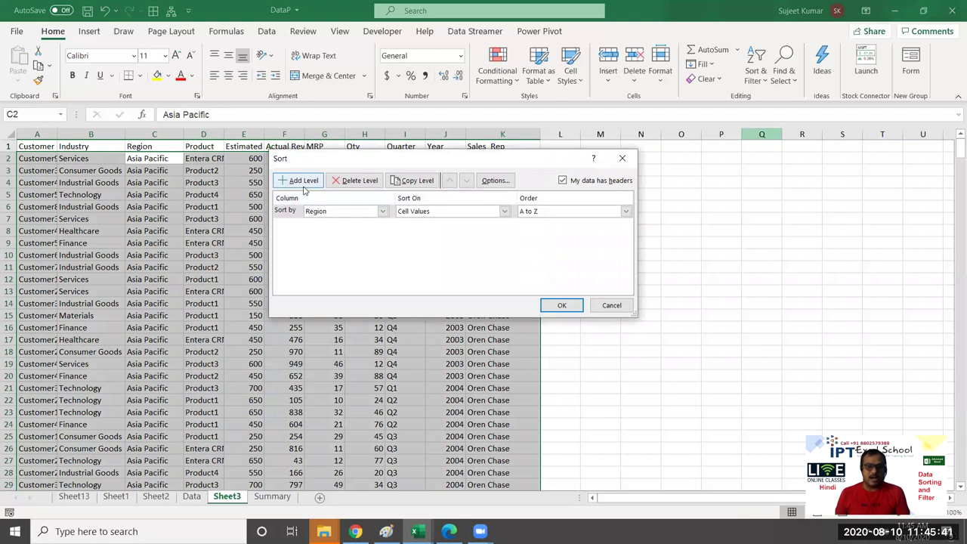
{"action": "left_click", "coordinate": [301, 180]}
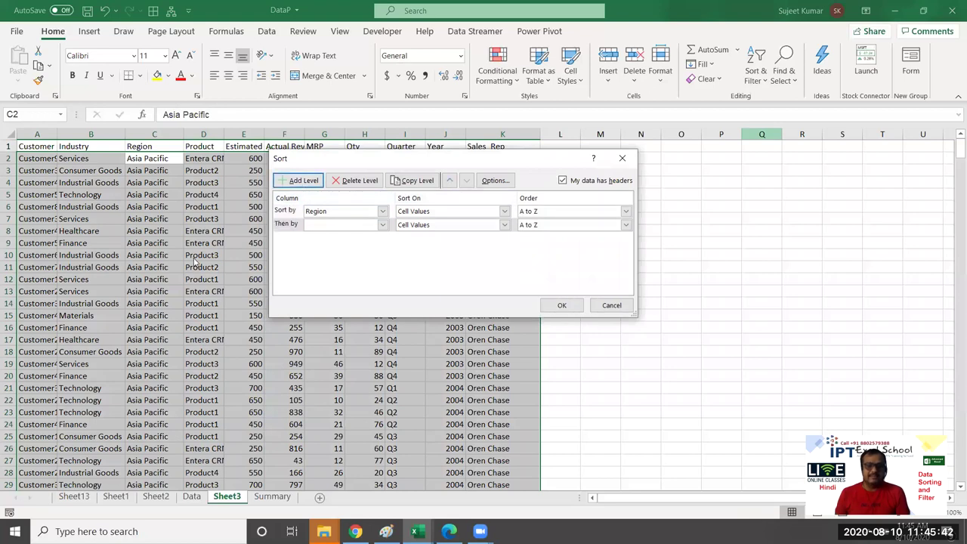
{"action": "left_click", "coordinate": [361, 225]}
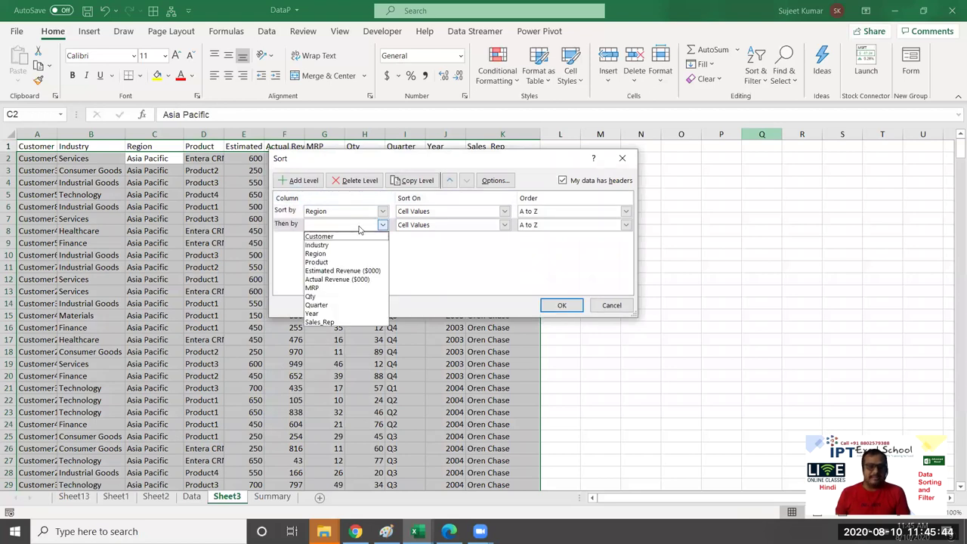
{"action": "left_click", "coordinate": [354, 265]}
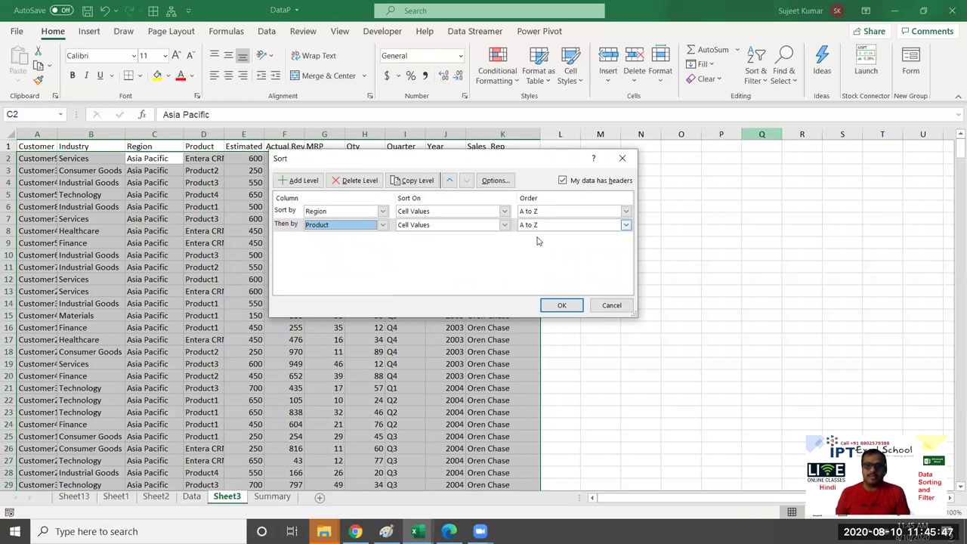
{"action": "left_click", "coordinate": [562, 306]}
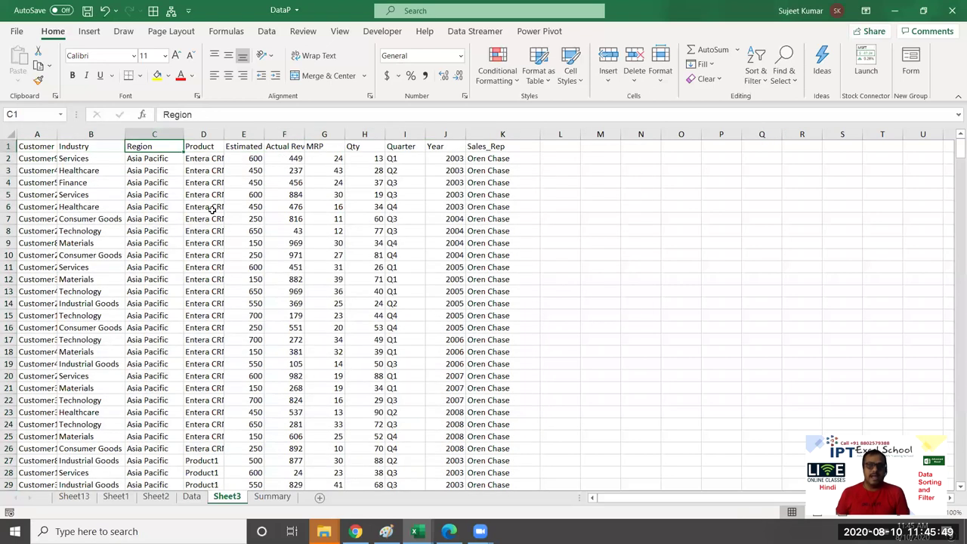
AutoFit column D to show Entera CRM in full and select the Entera CRM cells
{"action": "double_click", "coordinate": [224, 133]}
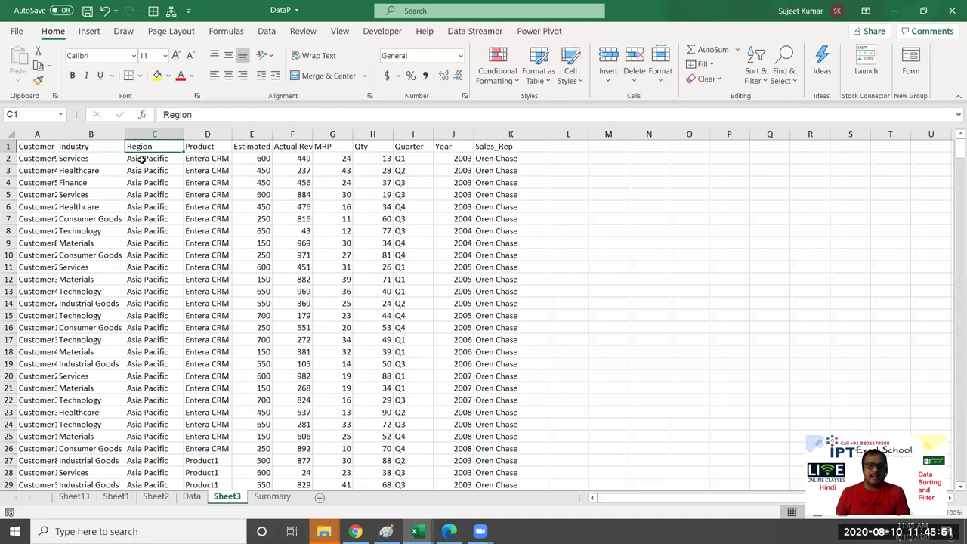
{"action": "left_click_drag", "start_coordinate": [142, 158], "coordinate": [147, 280]}
{"action": "left_click_drag", "start_coordinate": [208, 230], "coordinate": [208, 341]}
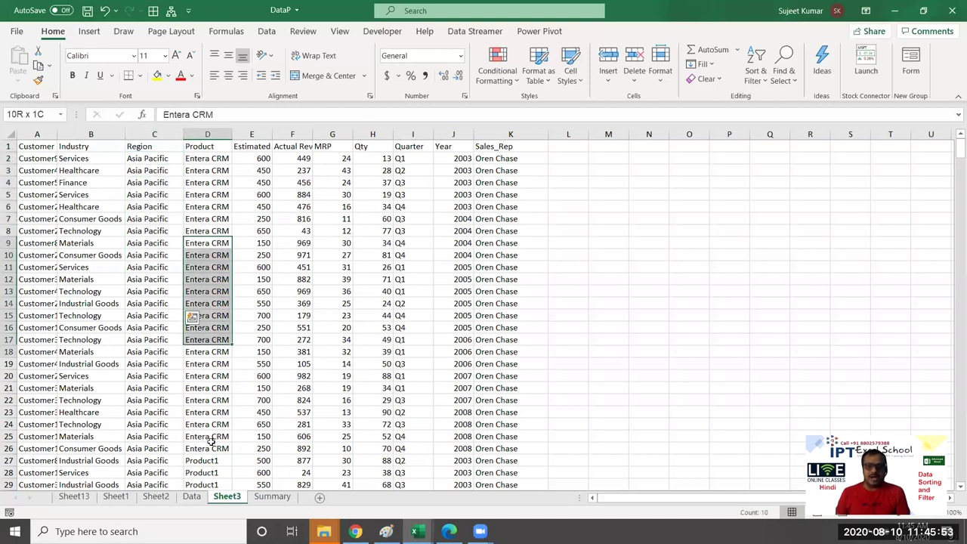
{"action": "left_click_drag", "start_coordinate": [212, 441], "coordinate": [200, 470]}
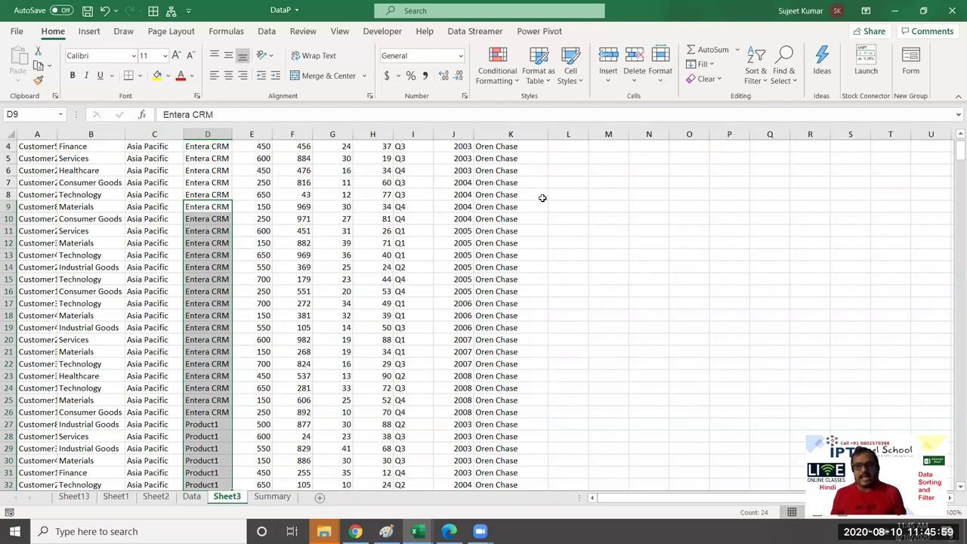
{"action": "left_click", "coordinate": [767, 85]}
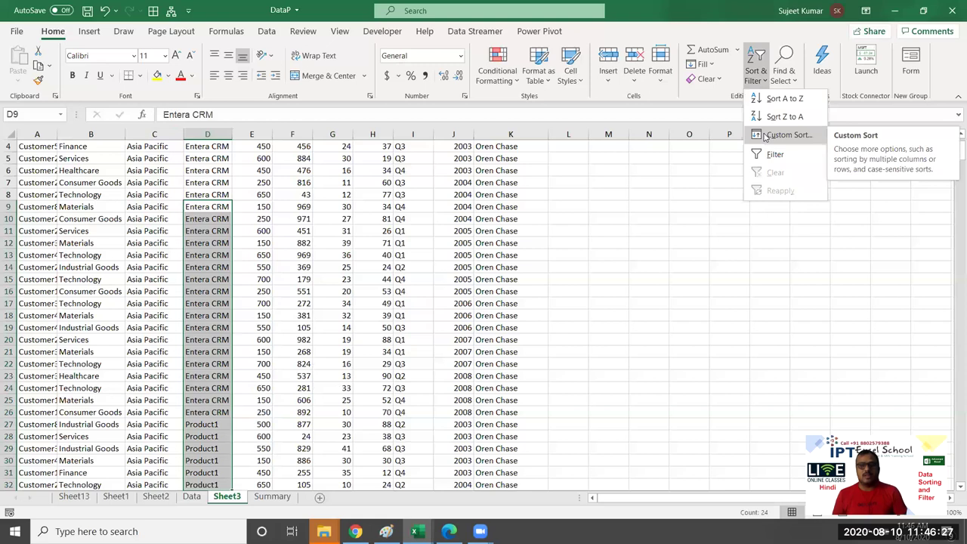
Add the header 'Month' in the first empty cell L1
{"action": "key", "text": "Escape"}
{"action": "key", "text": "ctrl+Up"}
{"action": "key", "text": "Right"}
{"action": "key", "text": "Right"}
{"action": "key", "text": "Right"}
{"action": "key", "text": "Right"}
{"action": "key", "text": "Right"}
{"action": "key", "text": "Right"}
{"action": "key", "text": "Right"}
{"action": "key", "text": "Right"}
{"action": "key", "text": "Left"}
{"action": "key", "text": "Right"}
{"action": "type", "text": "Month"}
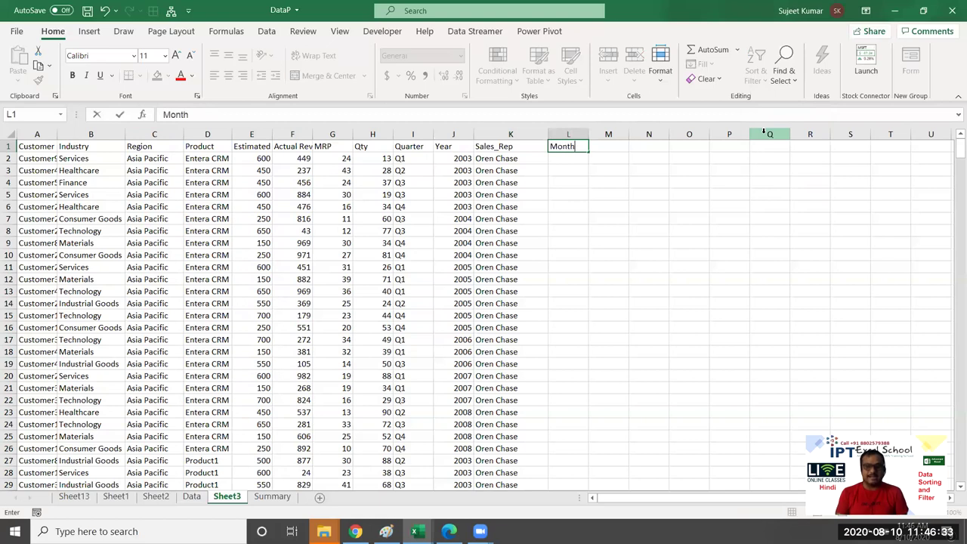
{"action": "key", "text": "Return"}
Enter JAN in L2 and fill repeating JAN through DEC down the whole column
{"action": "type", "text": "JAN"}
{"action": "key", "text": "Return"}
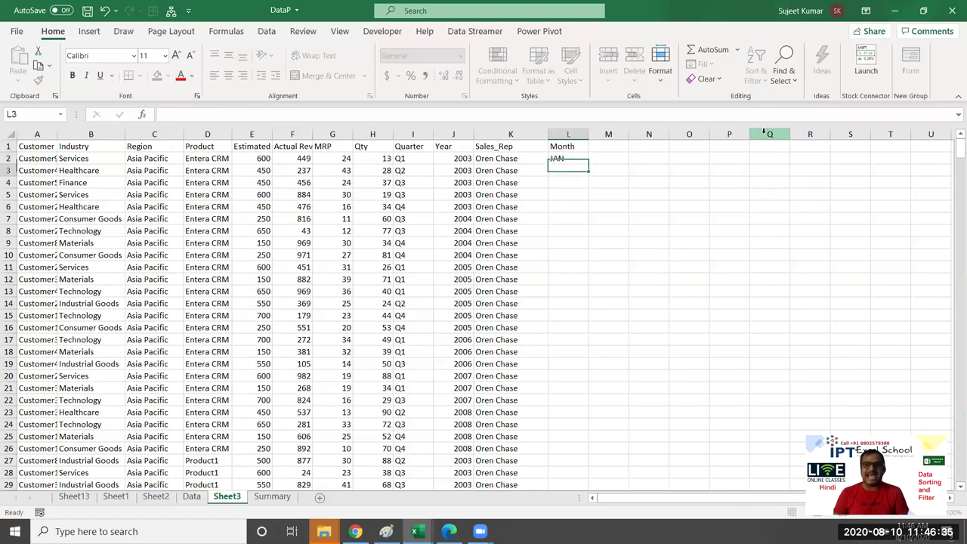
{"action": "left_click", "coordinate": [560, 157]}
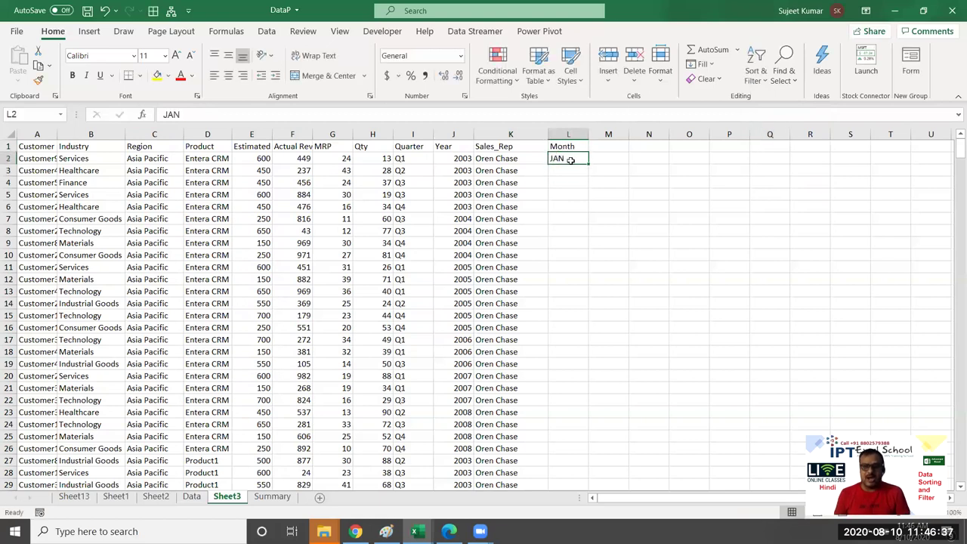
{"action": "double_click", "coordinate": [588, 163]}
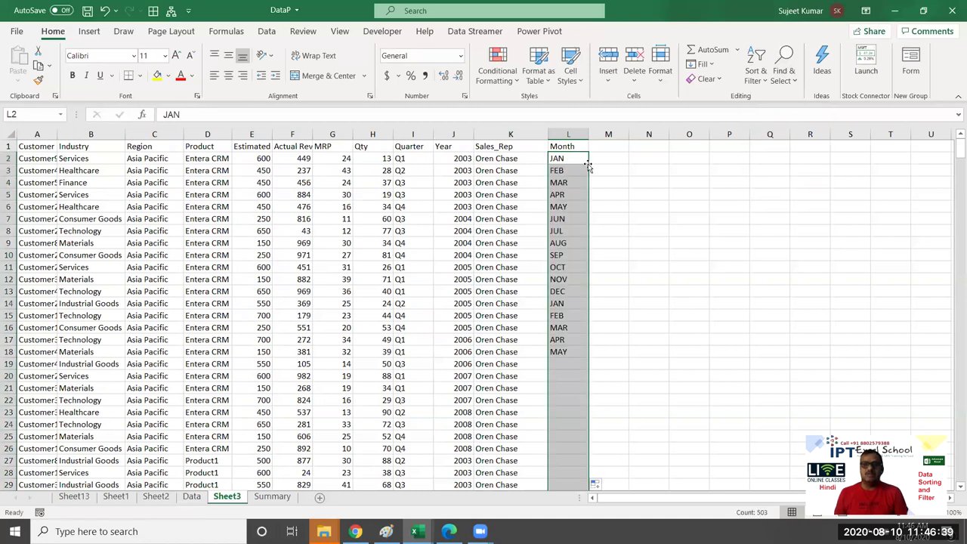
{"action": "left_click", "coordinate": [572, 147]}
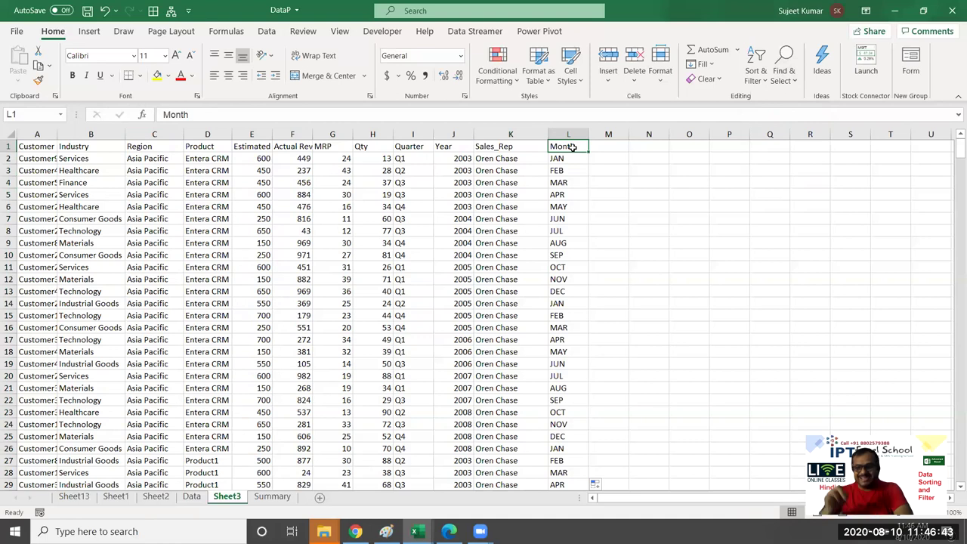
Sort the table A to Z by Month and select the APR and AUG rows to count them
{"action": "left_click", "coordinate": [755, 74]}
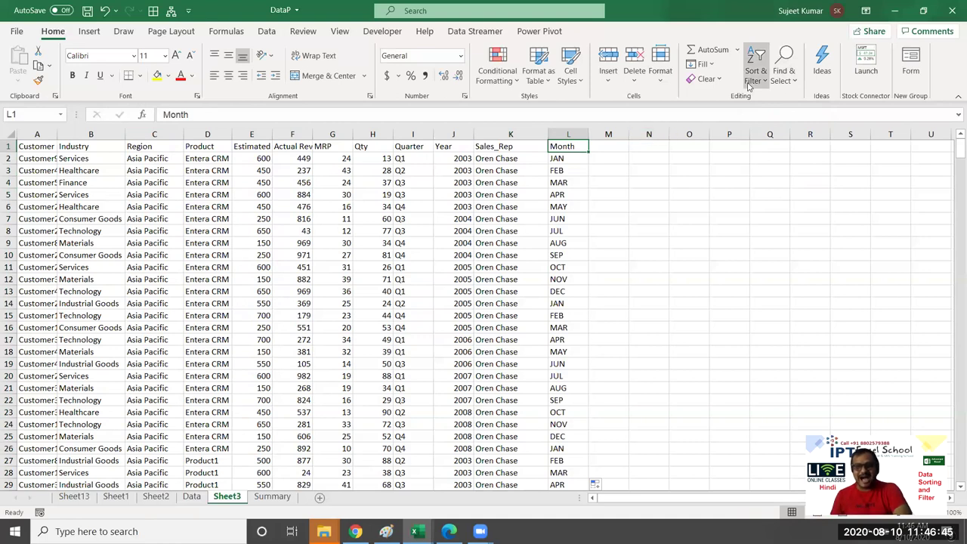
{"action": "left_click", "coordinate": [761, 106]}
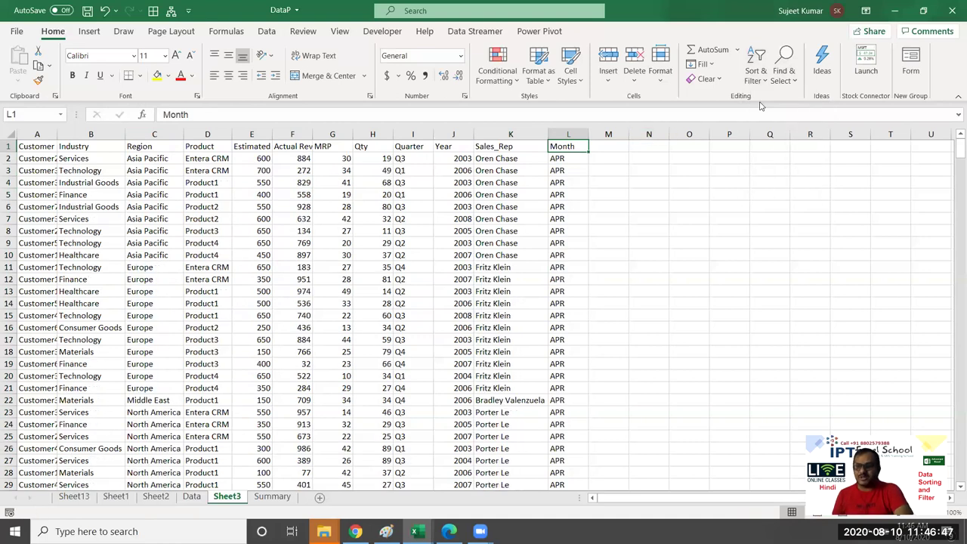
{"action": "left_click_drag", "start_coordinate": [565, 159], "coordinate": [569, 303]}
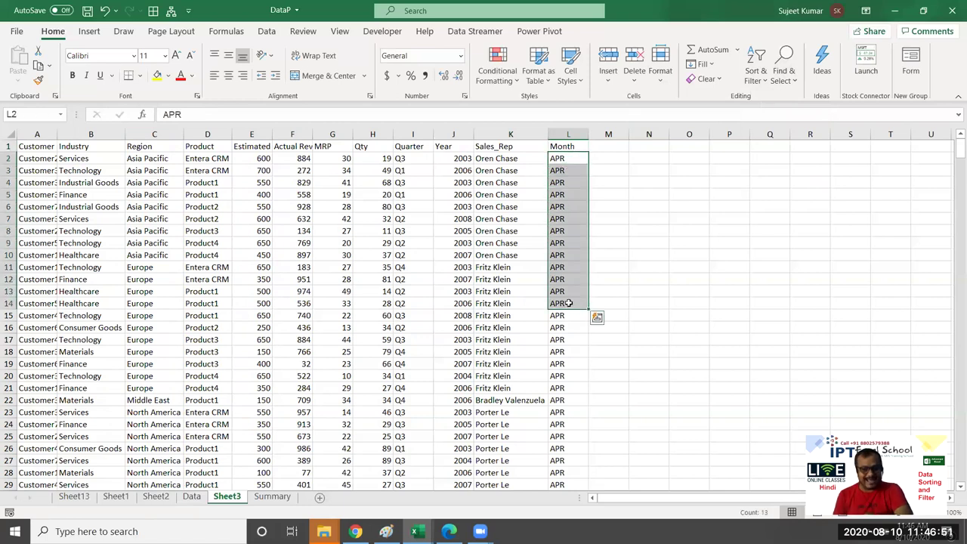
{"action": "scroll", "coordinate": [579, 345], "scroll_direction": "down", "scroll_amount": 5}
{"action": "scroll", "coordinate": [579, 345], "scroll_direction": "down", "scroll_amount": 5}
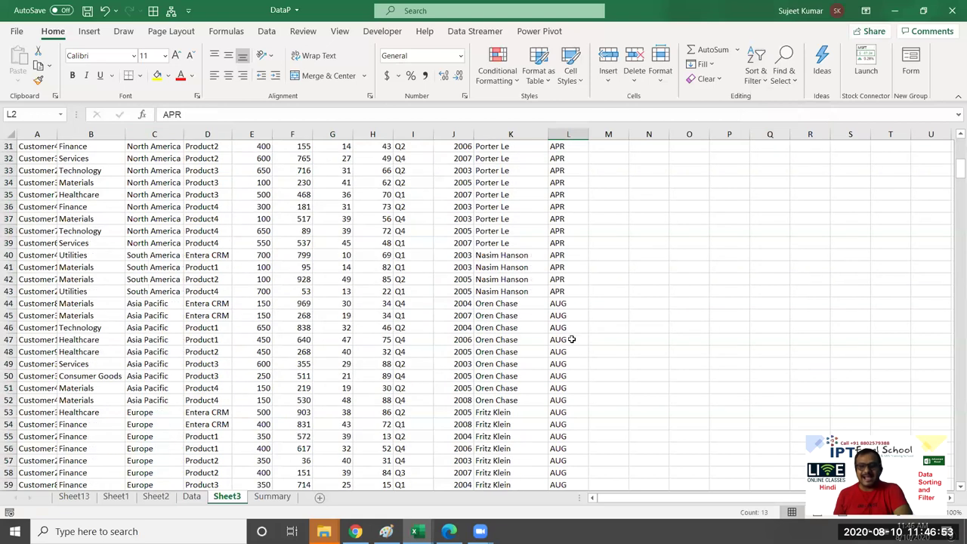
{"action": "left_click_drag", "start_coordinate": [558, 328], "coordinate": [560, 365]}
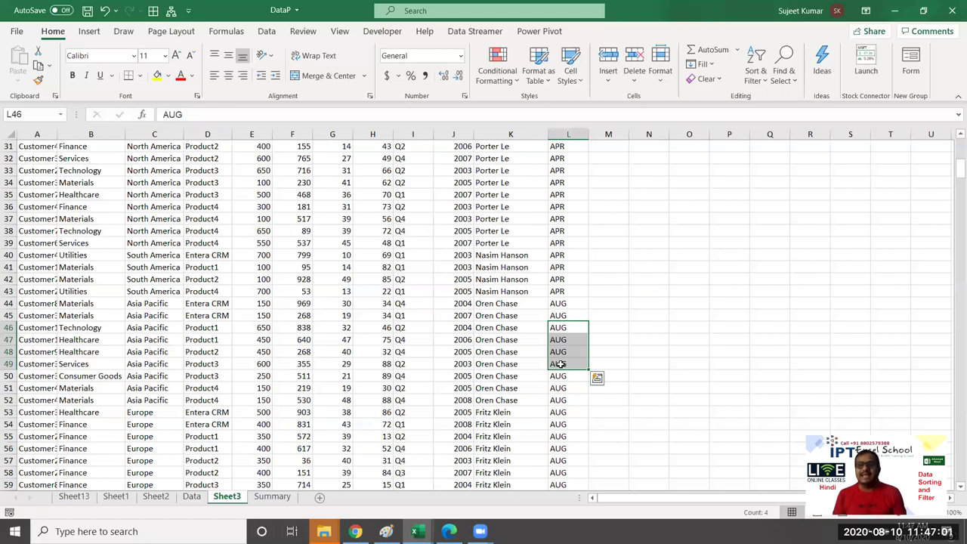
{"action": "left_click", "coordinate": [561, 364]}
{"action": "key", "text": "ctrl+Up"}
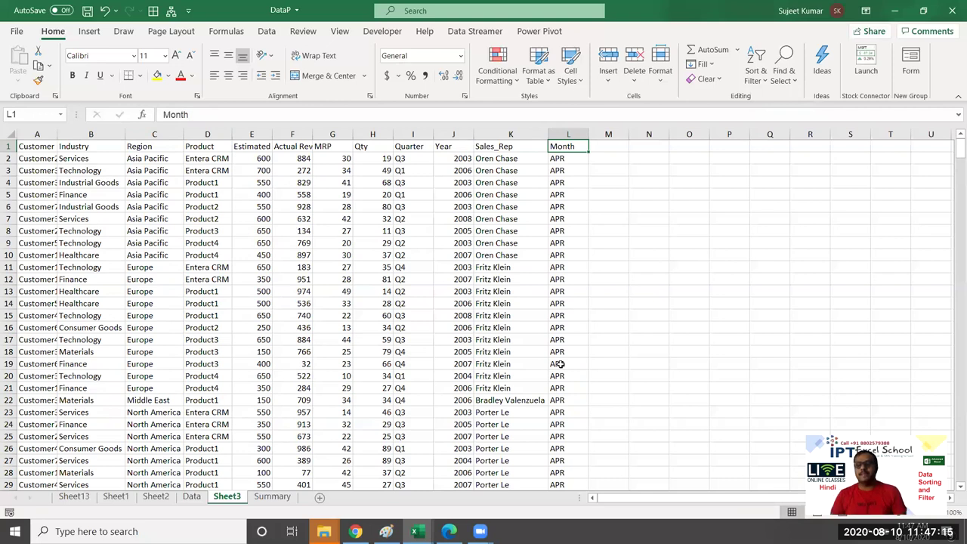
From the Month header L1, open Custom Sort and inspect the Order choices, keeping A to Z
{"action": "left_click", "coordinate": [556, 160]}
{"action": "key", "text": "Up"}
{"action": "left_click", "coordinate": [763, 82]}
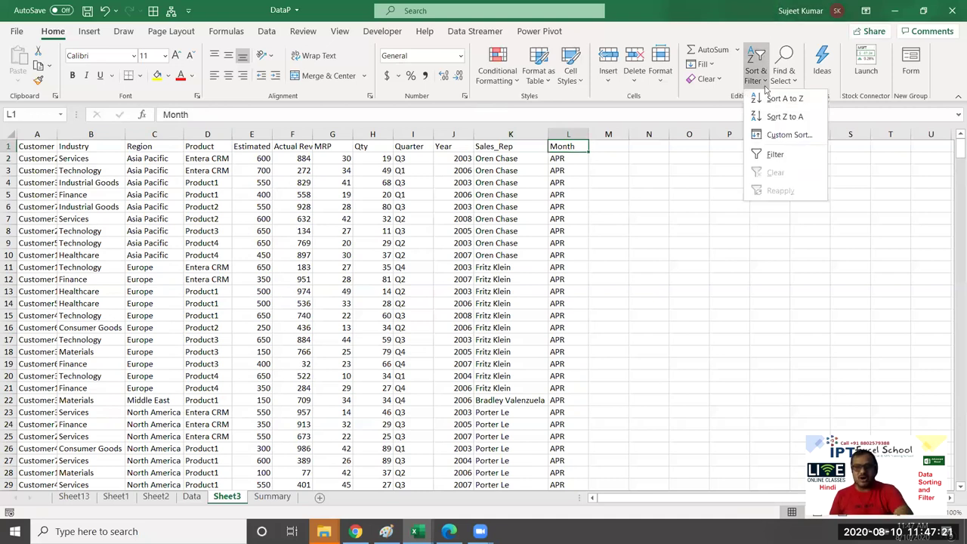
{"action": "left_click", "coordinate": [790, 135]}
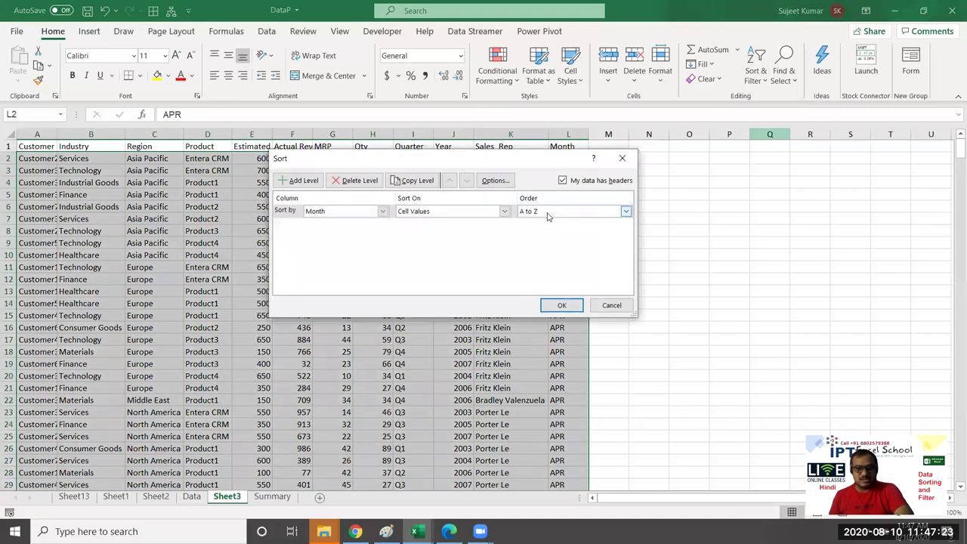
{"action": "left_click", "coordinate": [549, 213]}
{"action": "left_click", "coordinate": [363, 211]}
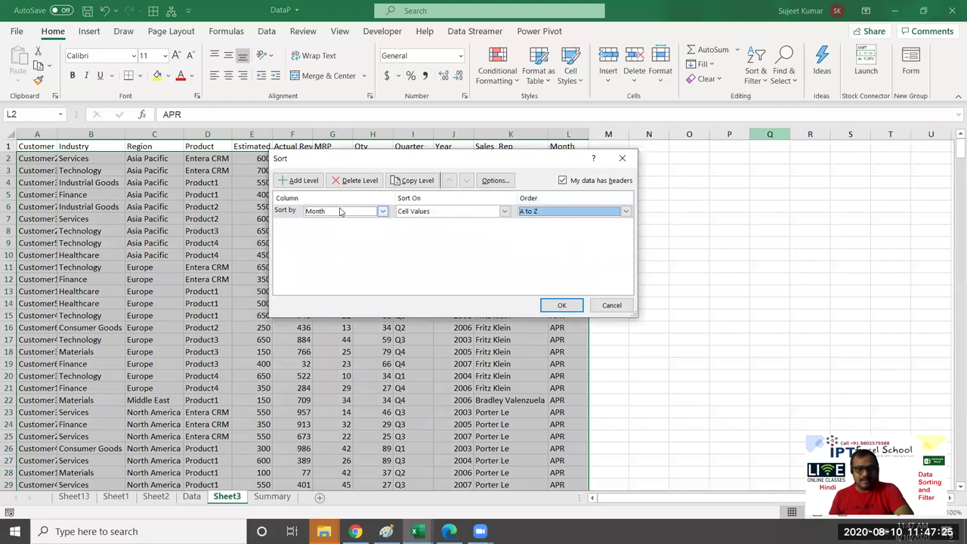
Review the Month column and Custom List order option, cancel the sort, and go to the File page
{"action": "left_click", "coordinate": [341, 212]}
{"action": "left_click", "coordinate": [342, 213]}
{"action": "left_click", "coordinate": [551, 214]}
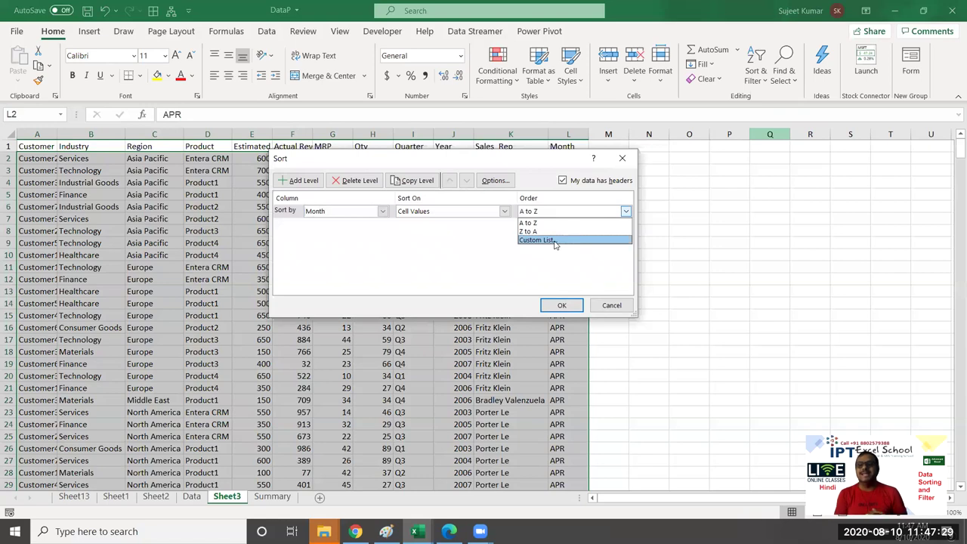
{"action": "key", "text": "Escape"}
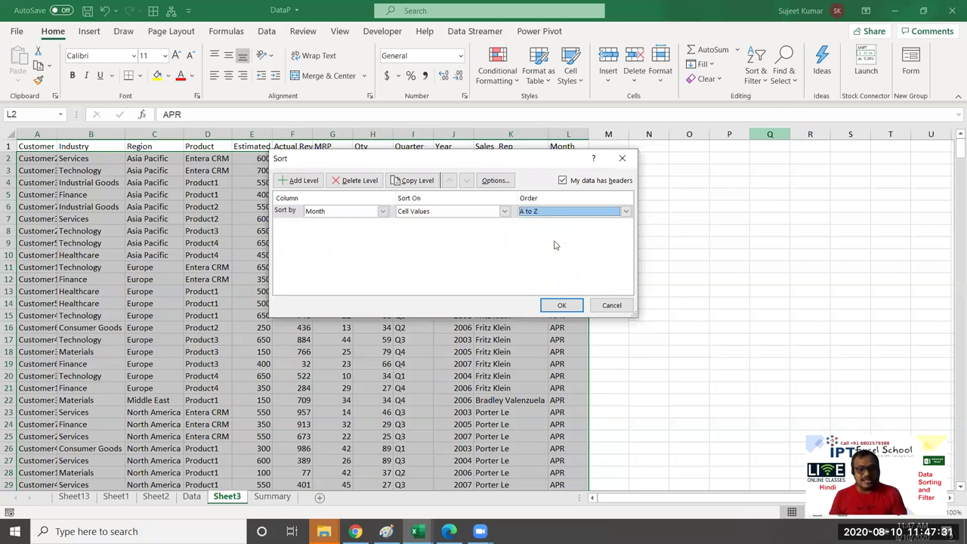
{"action": "key", "text": "Escape"}
{"action": "left_click", "coordinate": [20, 35]}
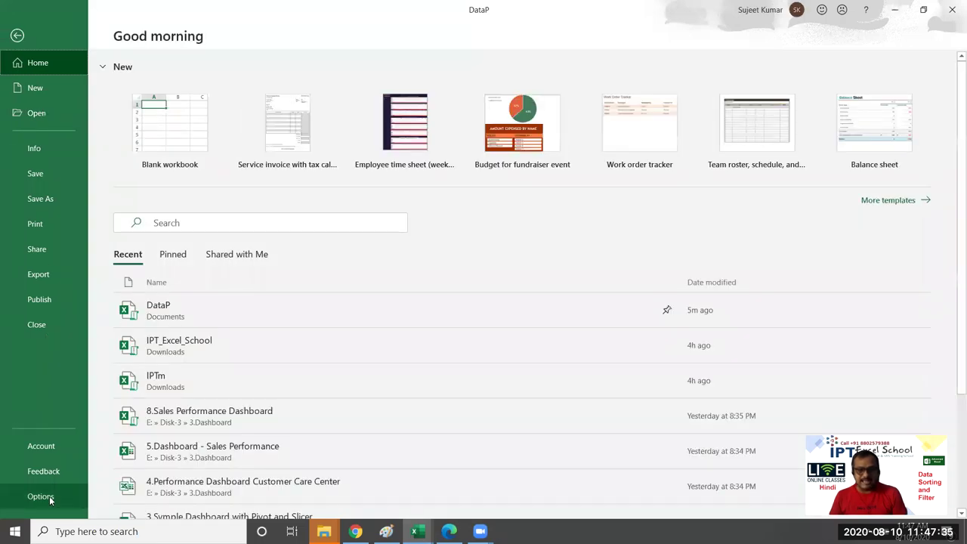
Open Excel Options and scroll the Advanced settings down to the custom lists section
{"action": "left_click", "coordinate": [17, 35]}
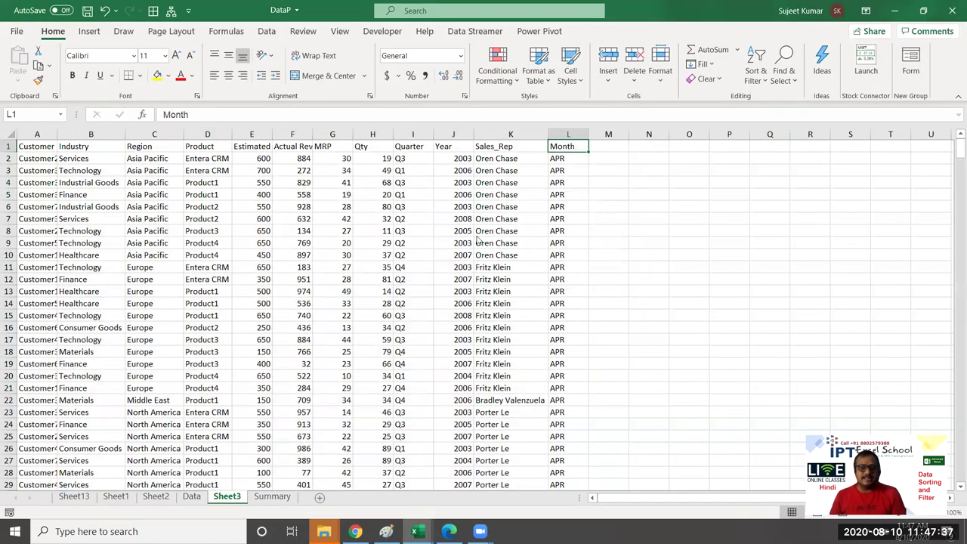
{"action": "scroll", "coordinate": [540, 244], "scroll_direction": "down", "scroll_amount": 5}
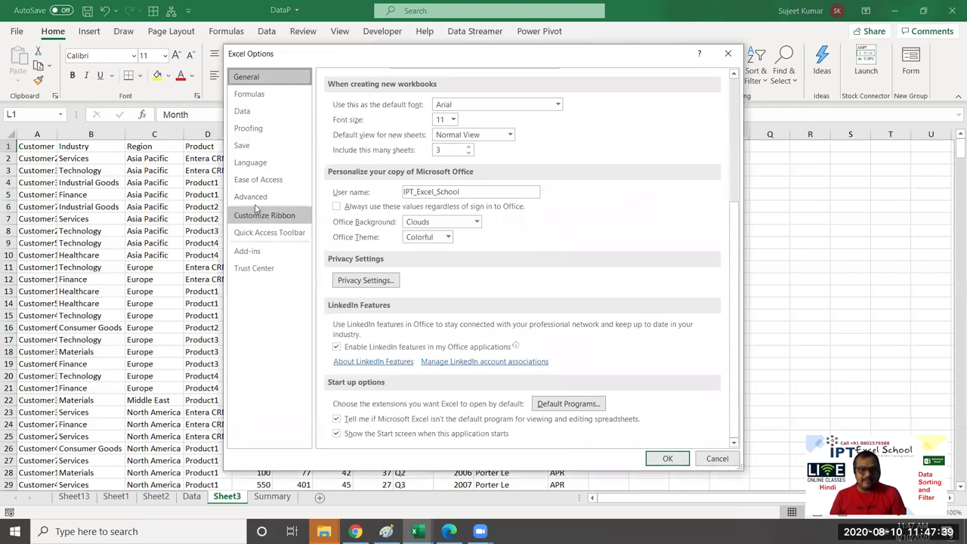
{"action": "left_click", "coordinate": [250, 197]}
{"action": "scroll", "coordinate": [663, 205], "scroll_direction": "down", "scroll_amount": 3}
{"action": "scroll", "coordinate": [663, 205], "scroll_direction": "down", "scroll_amount": 5}
{"action": "scroll", "coordinate": [663, 205], "scroll_direction": "down", "scroll_amount": 5}
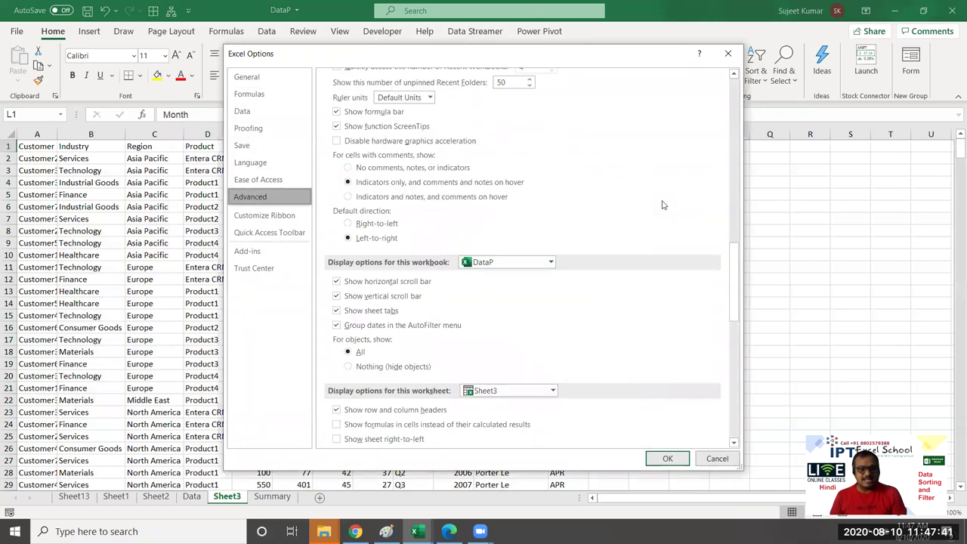
{"action": "scroll", "coordinate": [663, 205], "scroll_direction": "down", "scroll_amount": 3}
{"action": "scroll", "coordinate": [658, 239], "scroll_direction": "down", "scroll_amount": 5}
{"action": "scroll", "coordinate": [635, 258], "scroll_direction": "down", "scroll_amount": 3}
View the Jan–Dec month list in Custom Lists and close the dialog
{"action": "left_click", "coordinate": [525, 316]}
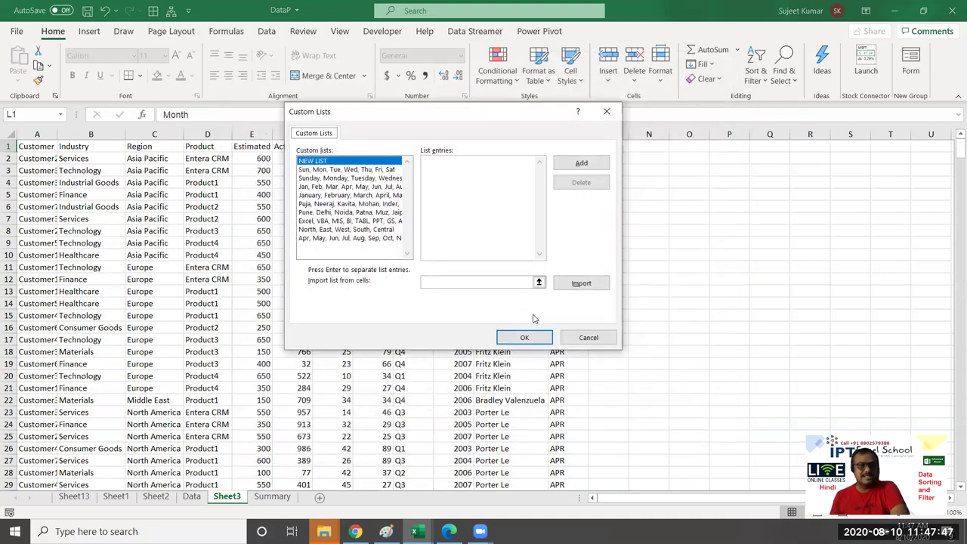
{"action": "left_click", "coordinate": [310, 188]}
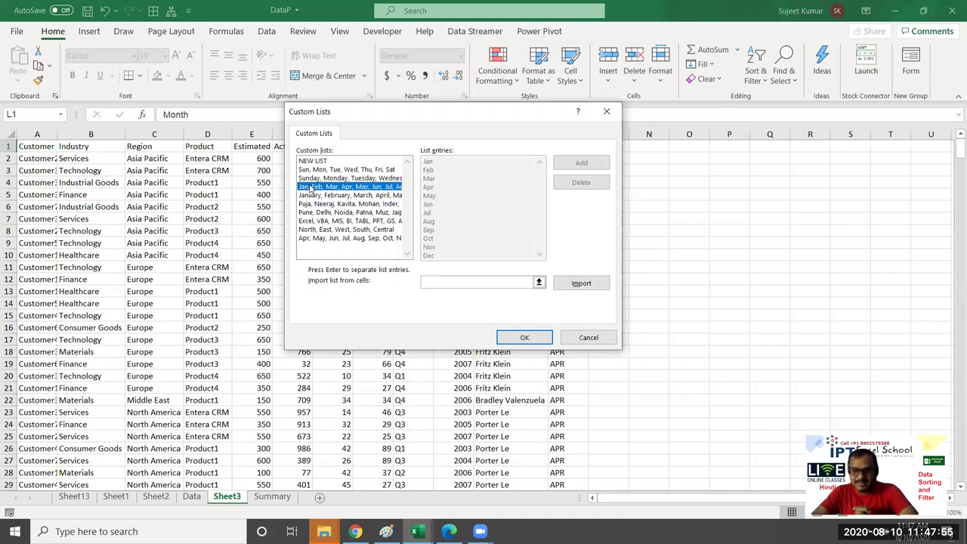
{"action": "key", "text": "Escape"}
{"action": "key", "text": "Escape"}
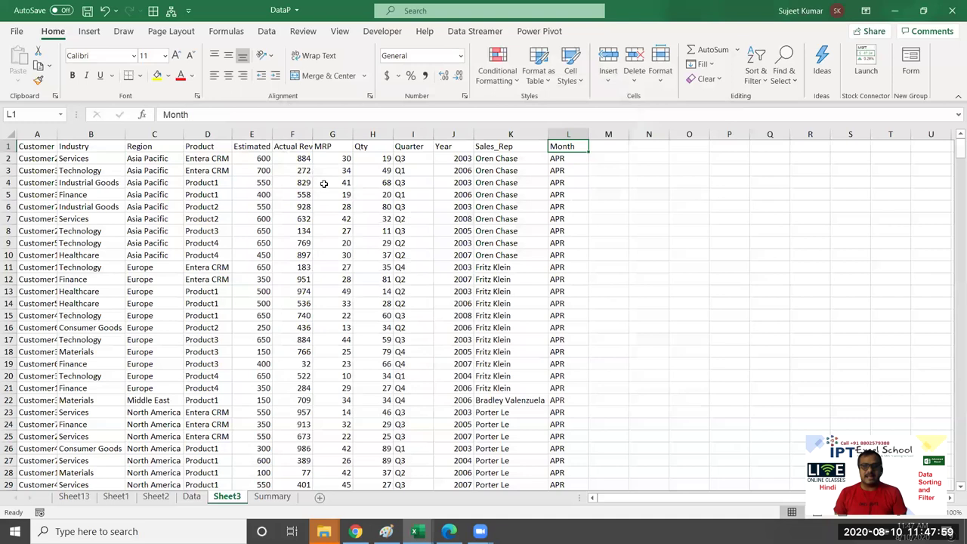
Custom-sort Month by the Jan, Feb, Mar… custom list so JAN rows come first
{"action": "key", "text": "ctrl+shift+l"}
{"action": "left_click", "coordinate": [756, 72]}
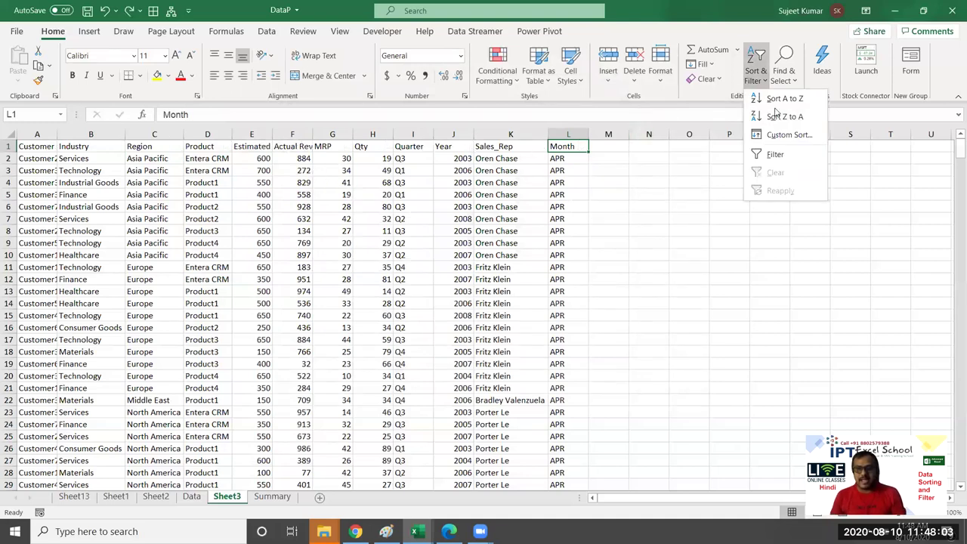
{"action": "left_click", "coordinate": [787, 135]}
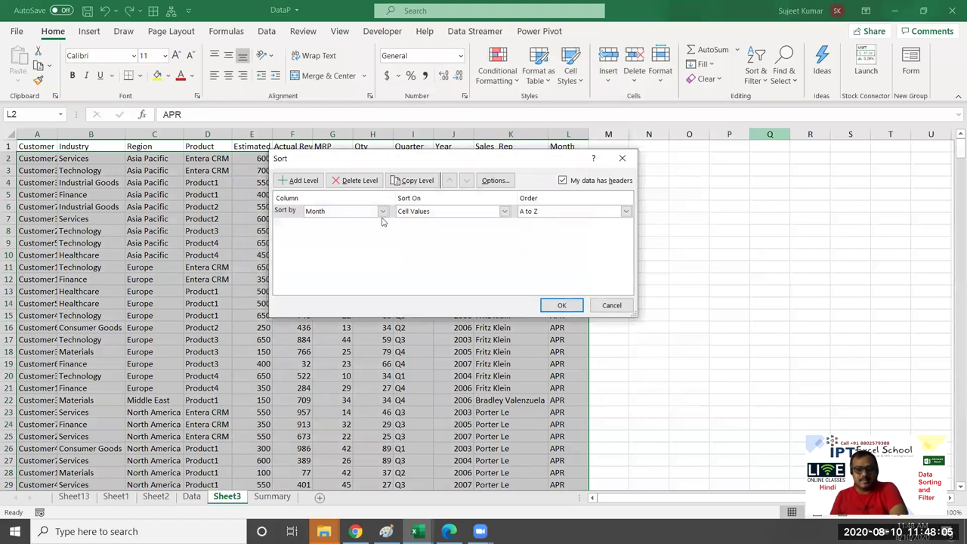
{"action": "left_click", "coordinate": [626, 211]}
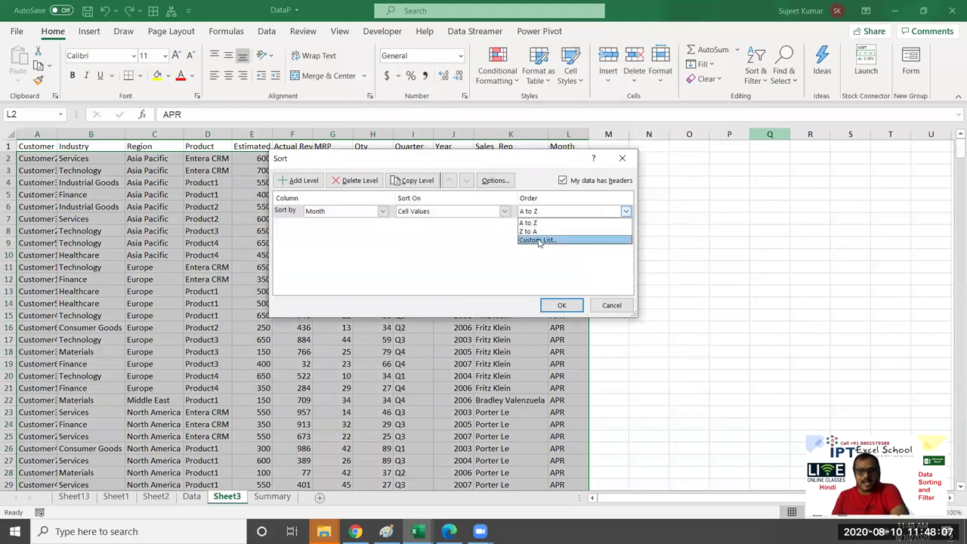
{"action": "left_click", "coordinate": [540, 240]}
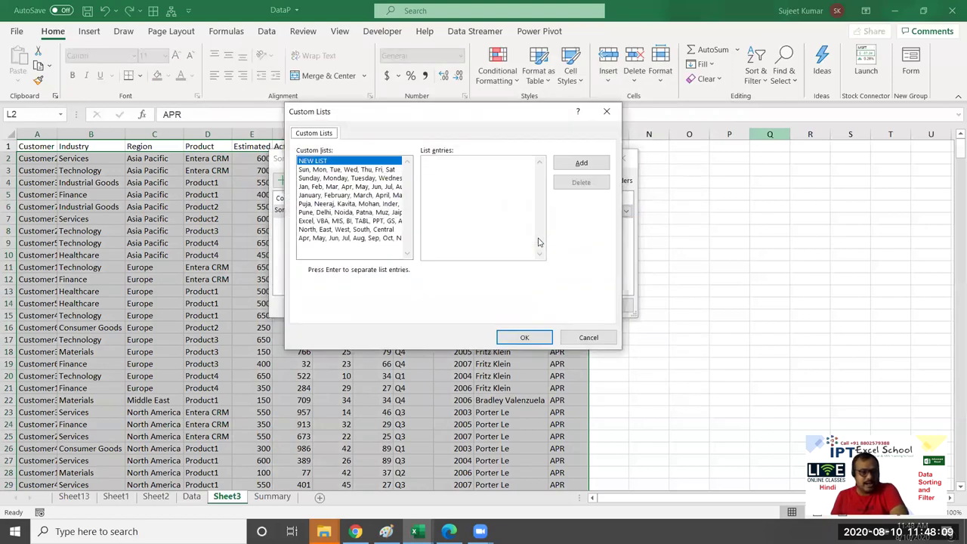
{"action": "left_click", "coordinate": [311, 187]}
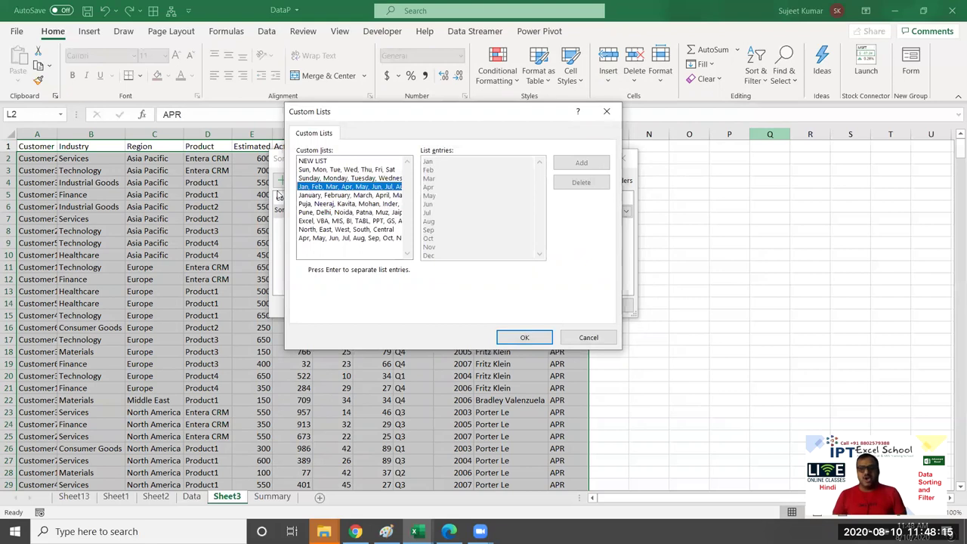
{"action": "left_click", "coordinate": [532, 338]}
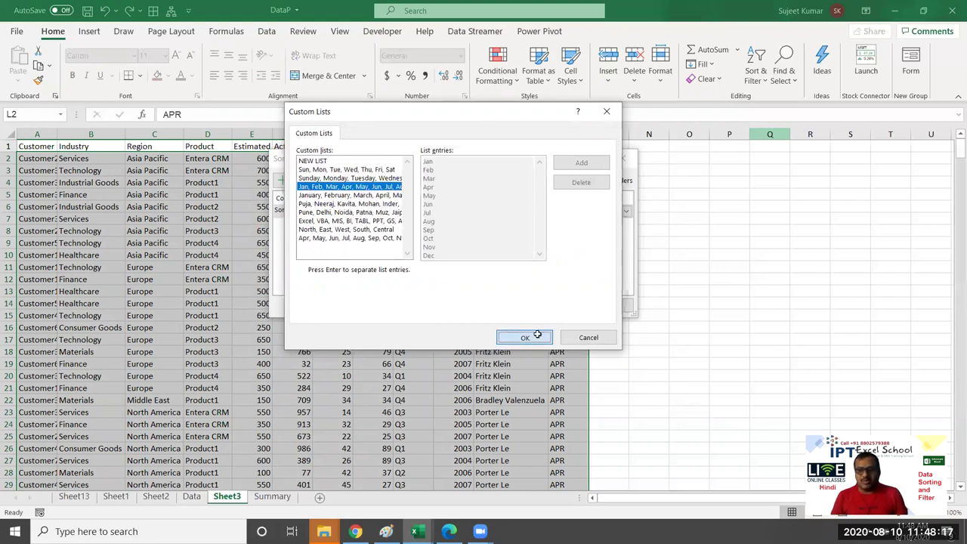
{"action": "left_click", "coordinate": [571, 310]}
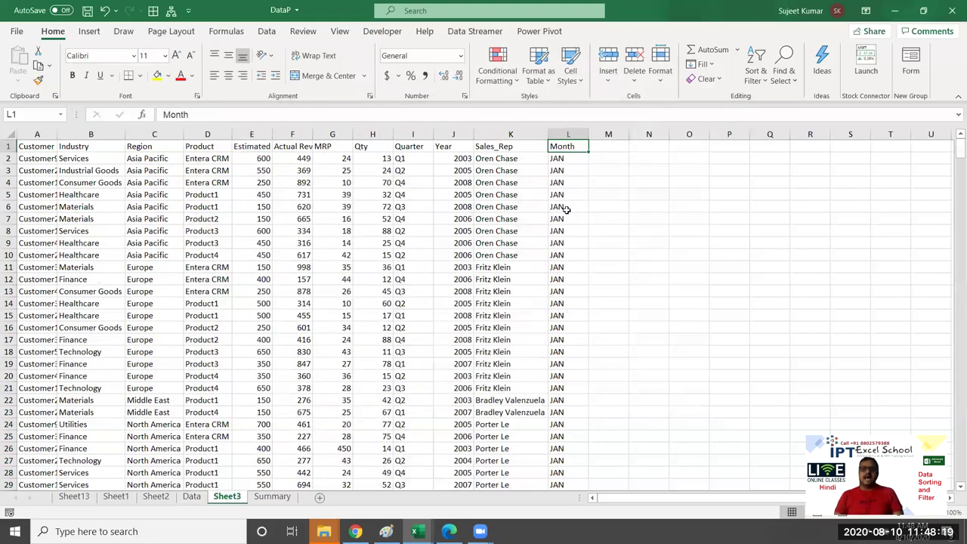
{"action": "left_click_drag", "start_coordinate": [565, 208], "coordinate": [570, 362]}
{"action": "scroll", "coordinate": [568, 362], "scroll_direction": "down", "scroll_amount": 6}
{"action": "scroll", "coordinate": [572, 350], "scroll_direction": "down", "scroll_amount": 5}
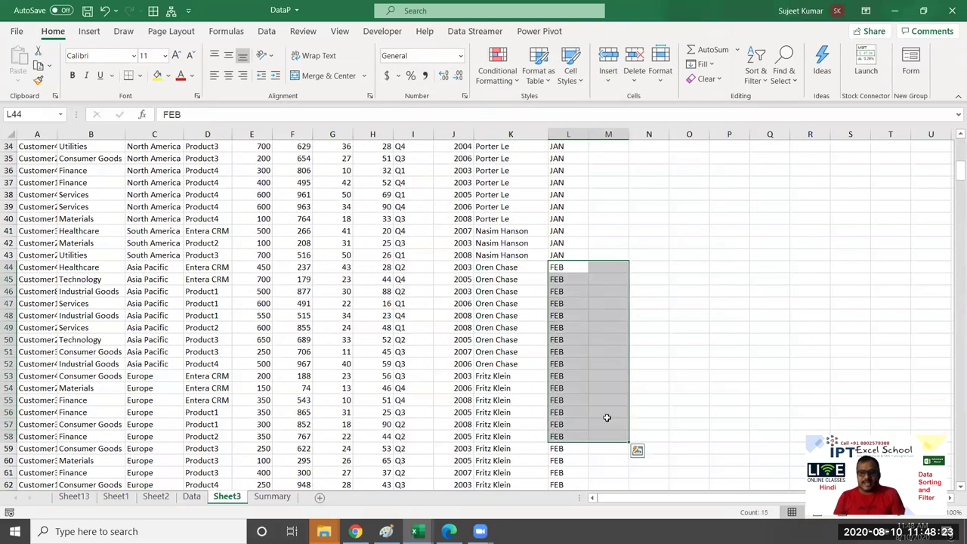
{"action": "left_click_drag", "start_coordinate": [563, 273], "coordinate": [597, 436]}
{"action": "scroll", "coordinate": [597, 423], "scroll_direction": "down", "scroll_amount": 4}
{"action": "scroll", "coordinate": [596, 405], "scroll_direction": "down", "scroll_amount": 10}
{"action": "left_click_drag", "start_coordinate": [571, 316], "coordinate": [582, 452]}
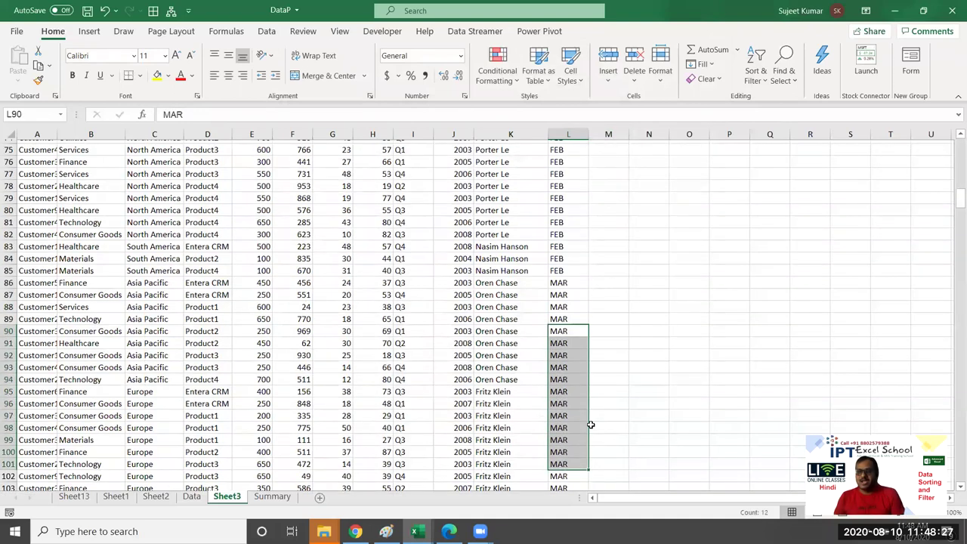
{"action": "scroll", "coordinate": [591, 424], "scroll_direction": "up", "scroll_amount": 12}
{"action": "scroll", "coordinate": [591, 425], "scroll_direction": "up", "scroll_amount": 13}
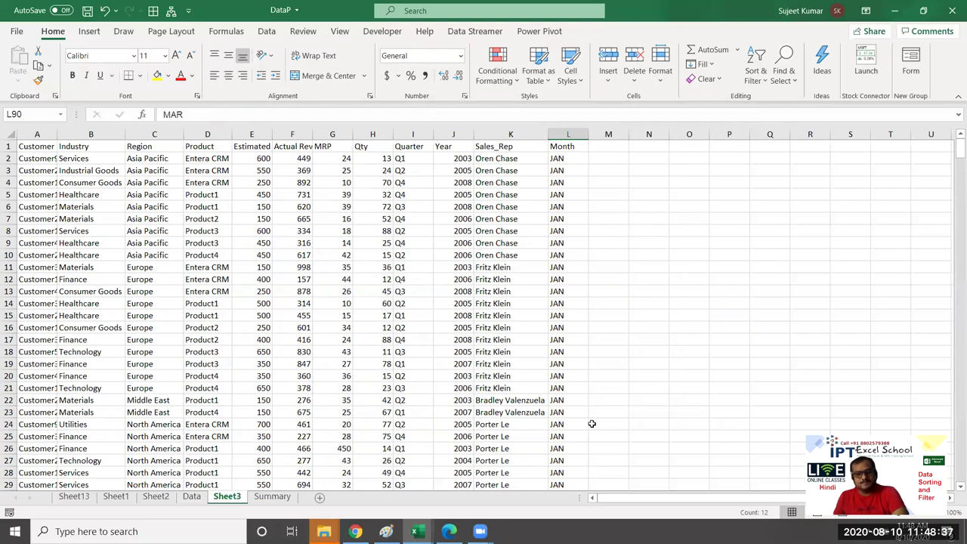
{"action": "left_click", "coordinate": [566, 168]}
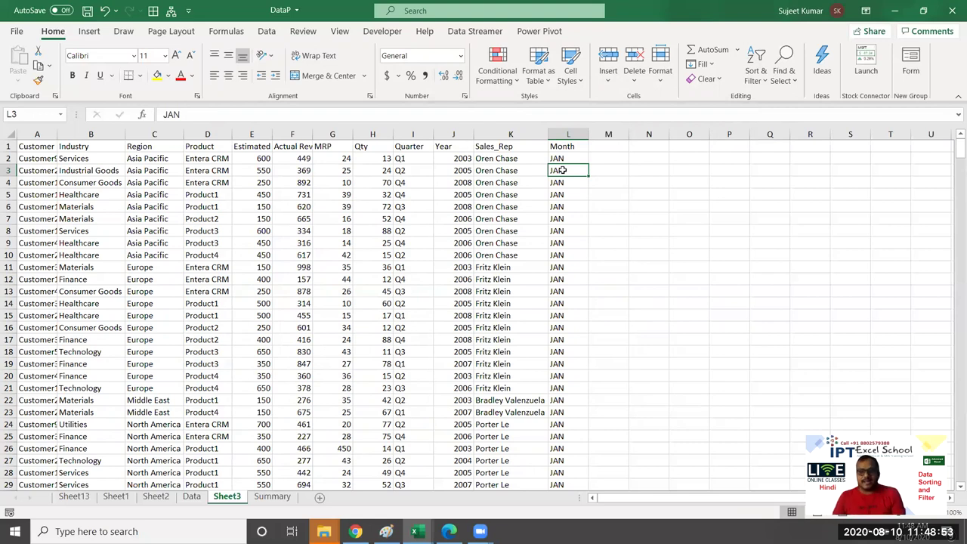
From cell A1, open the Custom Sort dialog for the table
{"action": "left_click", "coordinate": [40, 148]}
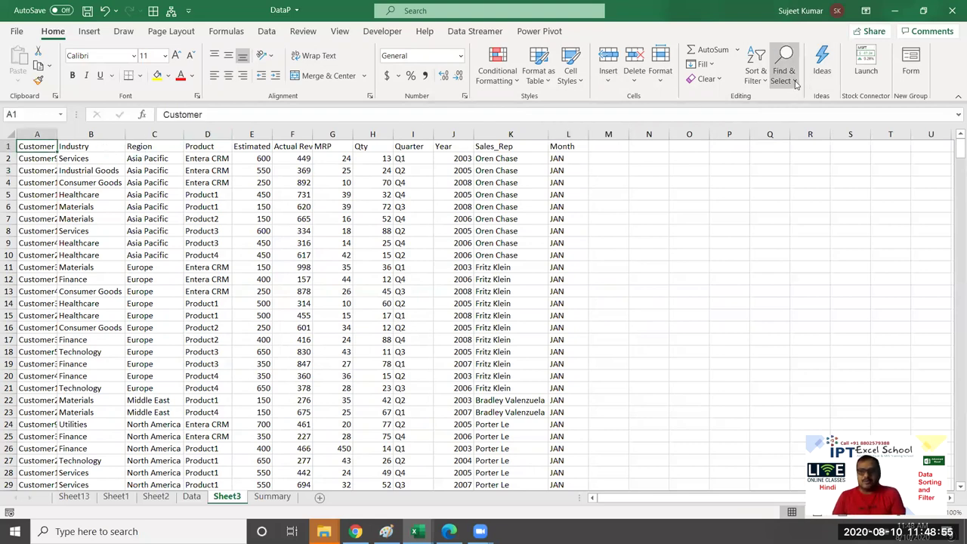
{"action": "left_click", "coordinate": [772, 80]}
{"action": "left_click", "coordinate": [765, 82]}
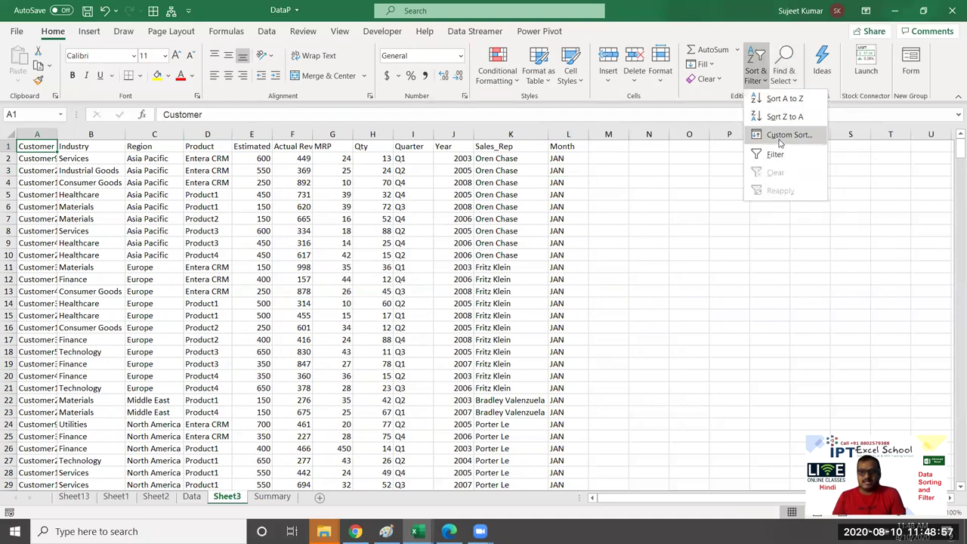
{"action": "left_click", "coordinate": [781, 133]}
Set the Month order to the Apr-to-Mar custom list
{"action": "left_click", "coordinate": [556, 212]}
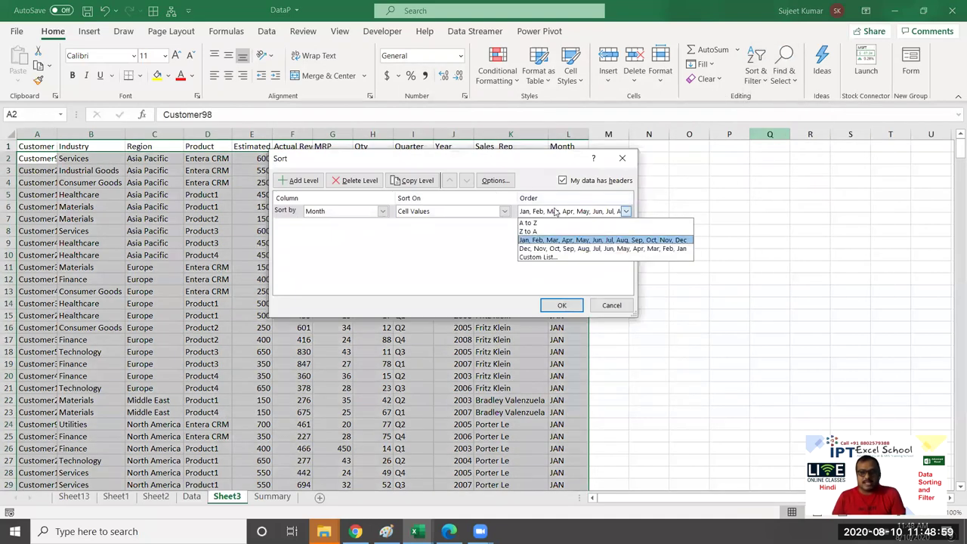
{"action": "left_click", "coordinate": [548, 266]}
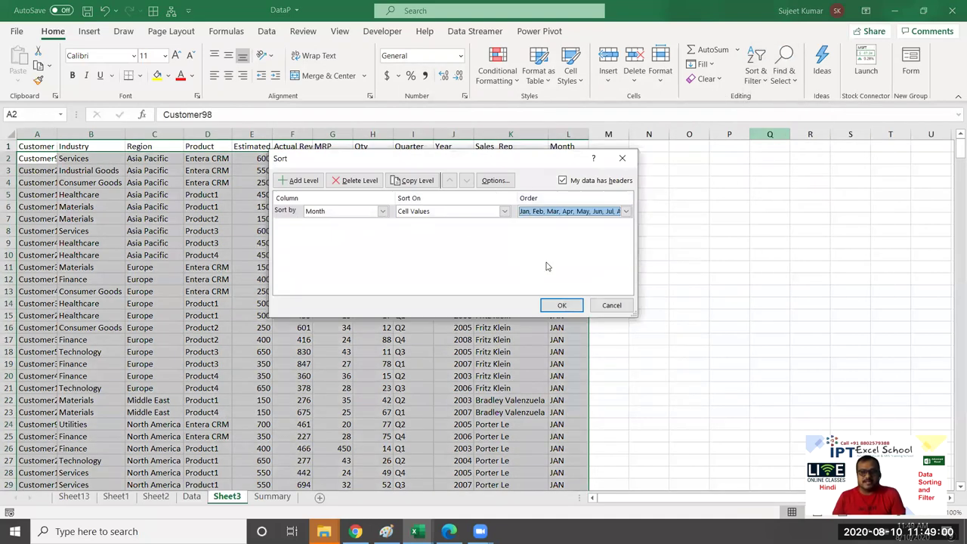
{"action": "left_click", "coordinate": [542, 214]}
{"action": "left_click", "coordinate": [546, 255]}
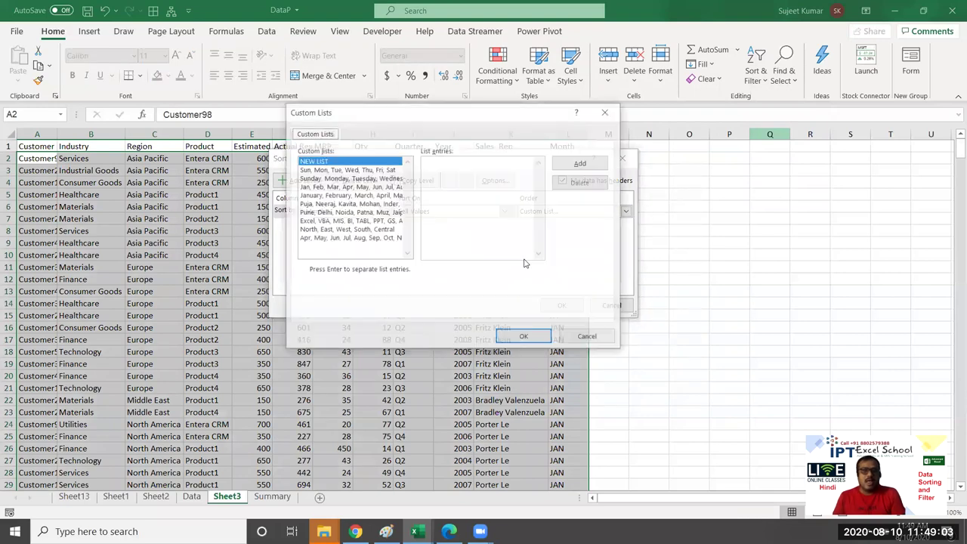
{"action": "left_click", "coordinate": [329, 240]}
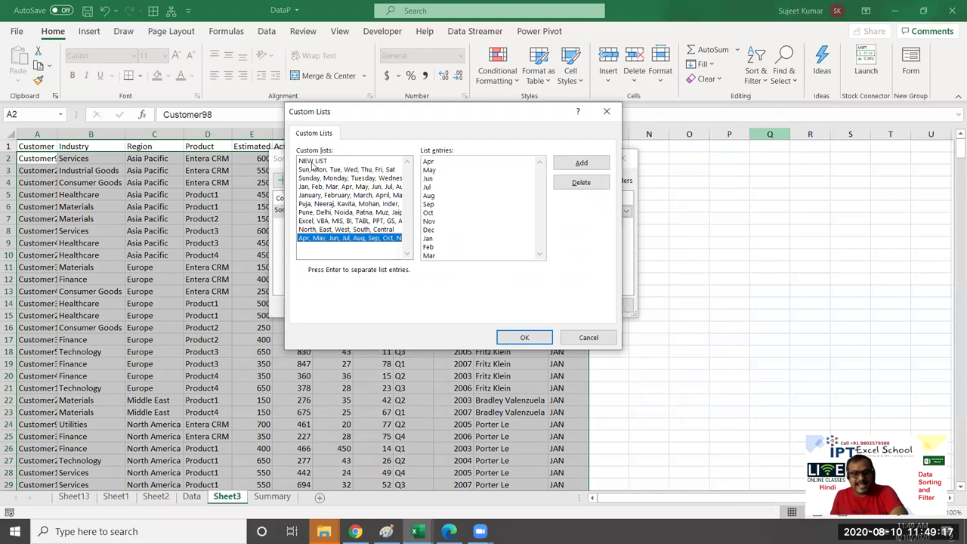
{"action": "left_click", "coordinate": [312, 162]}
{"action": "type", "text": "Apr"}
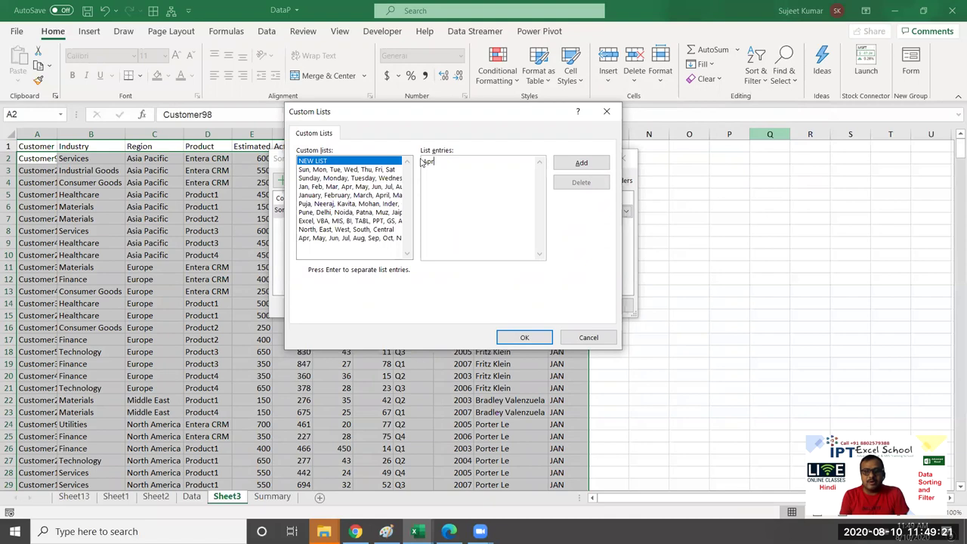
{"action": "key", "text": "Return"}
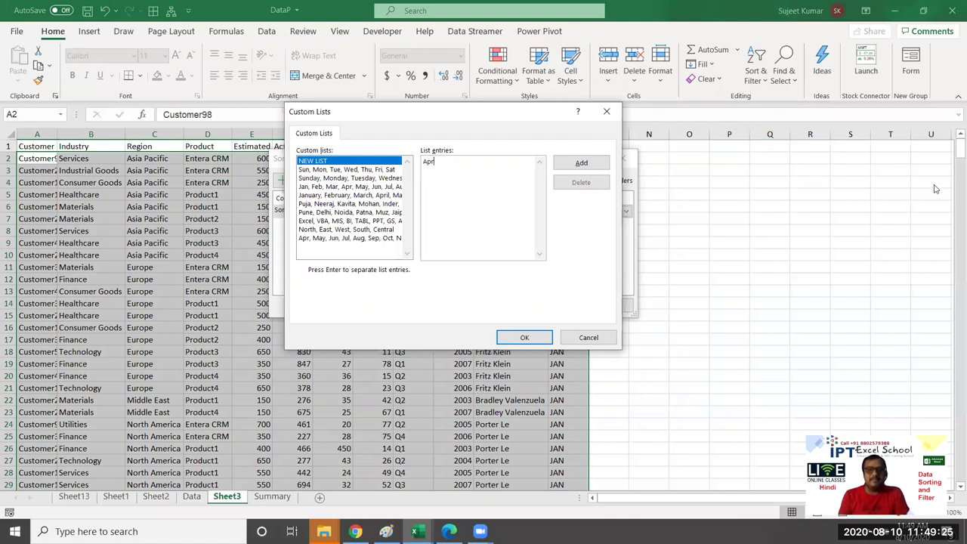
{"action": "left_click", "coordinate": [399, 238]}
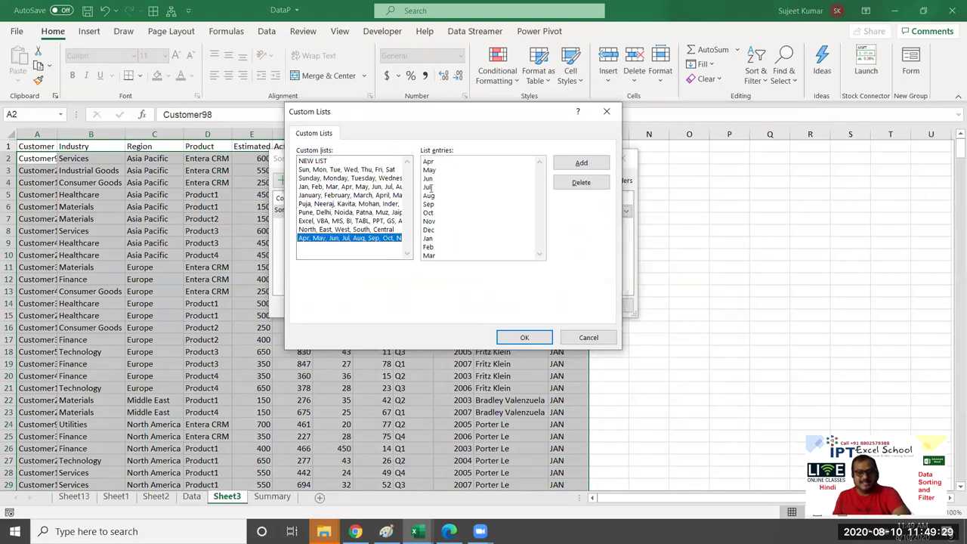
Confirm the Apr-to-Mar order and sort the table so the APR rows come first
{"action": "left_click", "coordinate": [525, 338]}
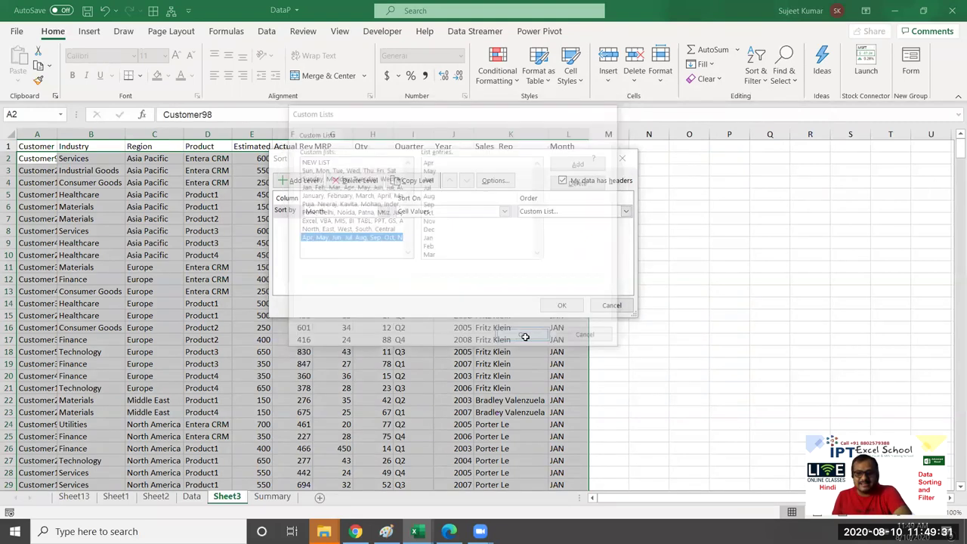
{"action": "left_click", "coordinate": [571, 310]}
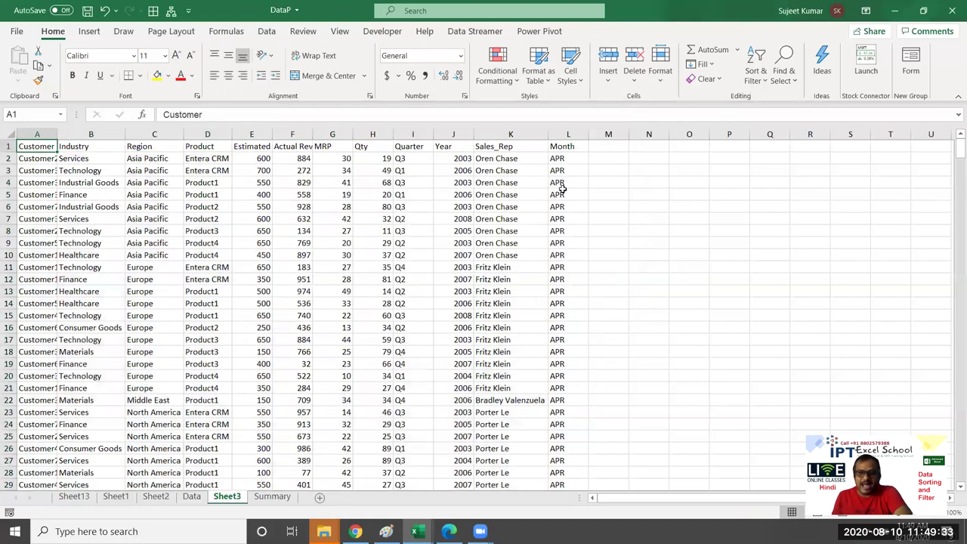
{"action": "left_click_drag", "start_coordinate": [559, 195], "coordinate": [554, 292]}
Scroll through the sorted rows, then select the Region column to group within months
{"action": "scroll", "coordinate": [554, 291], "scroll_direction": "down", "scroll_amount": 5}
{"action": "scroll", "coordinate": [548, 292], "scroll_direction": "down", "scroll_amount": 5}
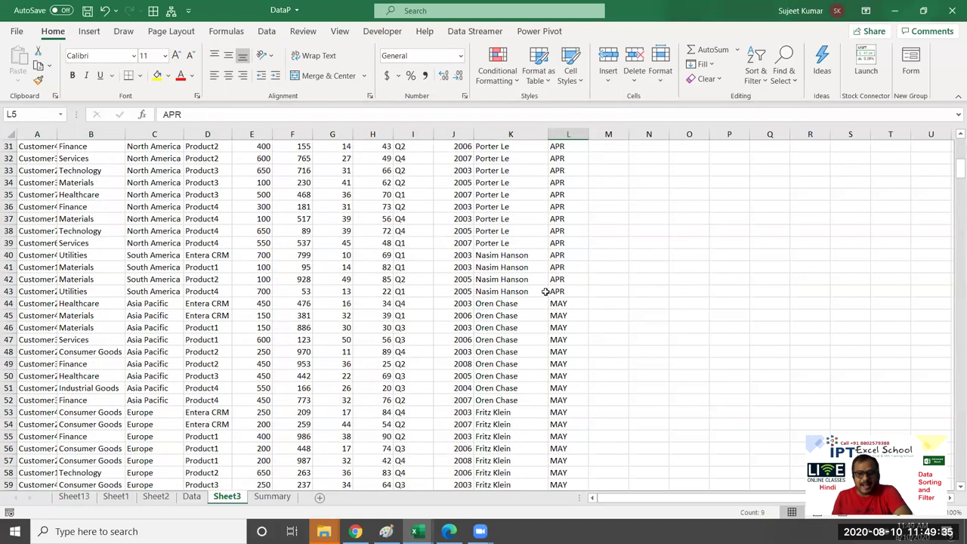
{"action": "scroll", "coordinate": [542, 291], "scroll_direction": "down", "scroll_amount": 6}
{"action": "scroll", "coordinate": [538, 291], "scroll_direction": "down", "scroll_amount": 7}
{"action": "scroll", "coordinate": [538, 291], "scroll_direction": "down", "scroll_amount": 7}
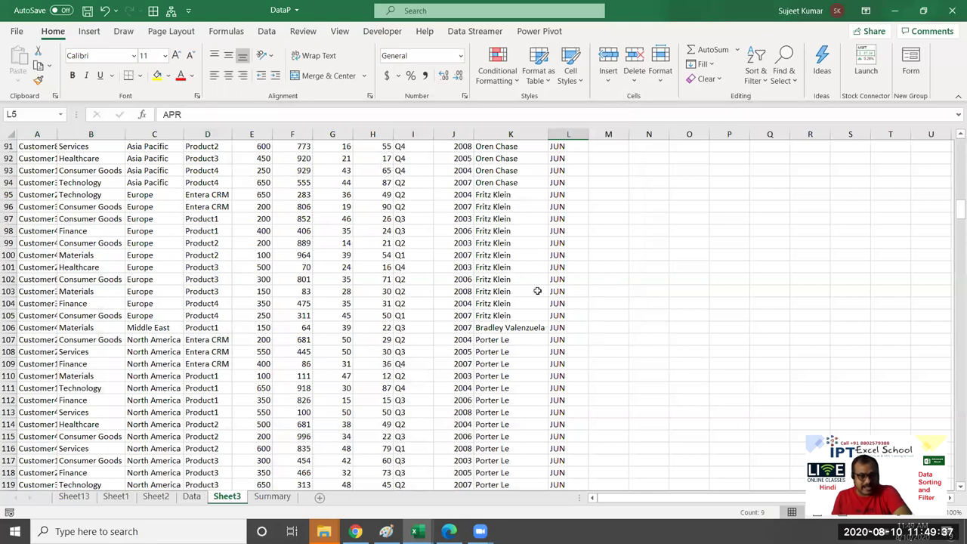
{"action": "scroll", "coordinate": [538, 291], "scroll_direction": "up", "scroll_amount": 7}
{"action": "scroll", "coordinate": [538, 290], "scroll_direction": "up", "scroll_amount": 6}
{"action": "scroll", "coordinate": [538, 290], "scroll_direction": "up", "scroll_amount": 6}
{"action": "scroll", "coordinate": [537, 290], "scroll_direction": "up", "scroll_amount": 7}
{"action": "scroll", "coordinate": [538, 290], "scroll_direction": "up", "scroll_amount": 4}
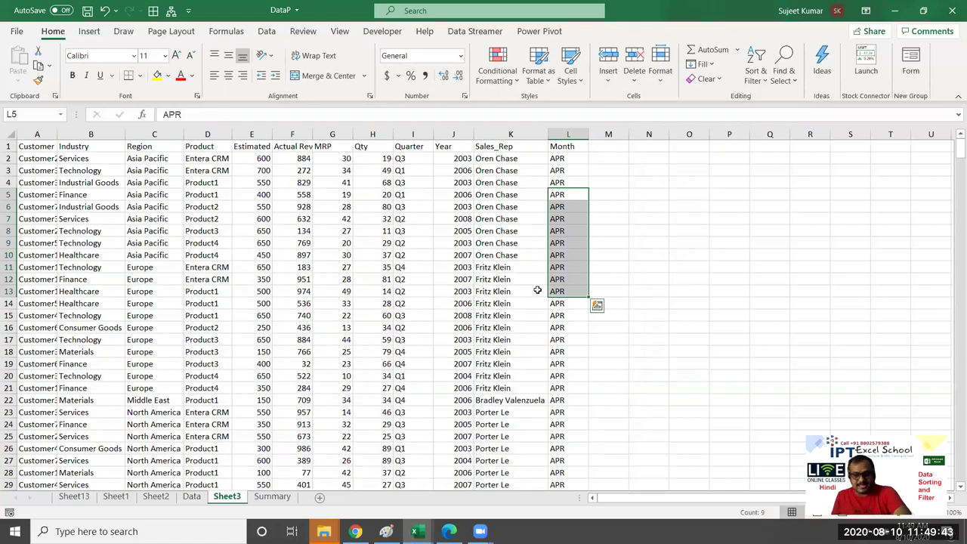
{"action": "left_click", "coordinate": [224, 157]}
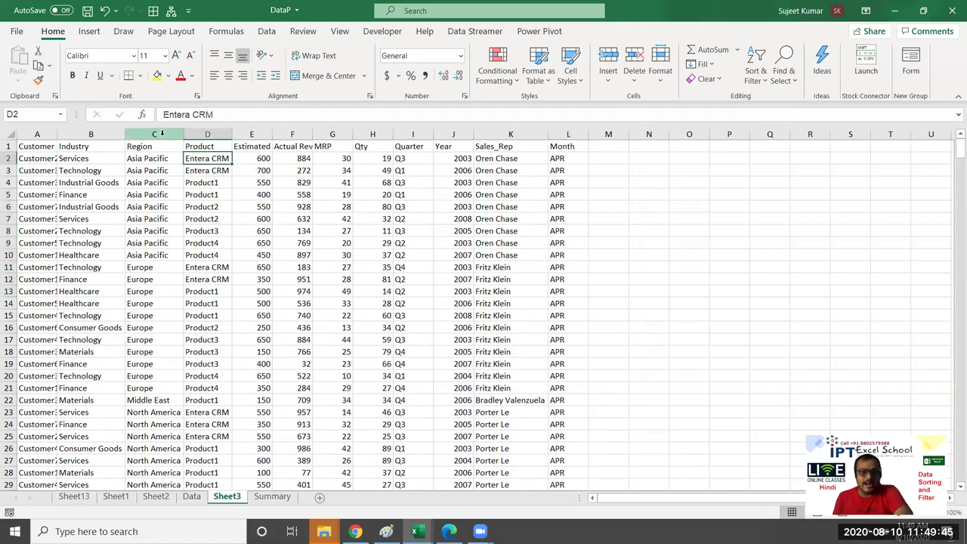
{"action": "left_click", "coordinate": [161, 133]}
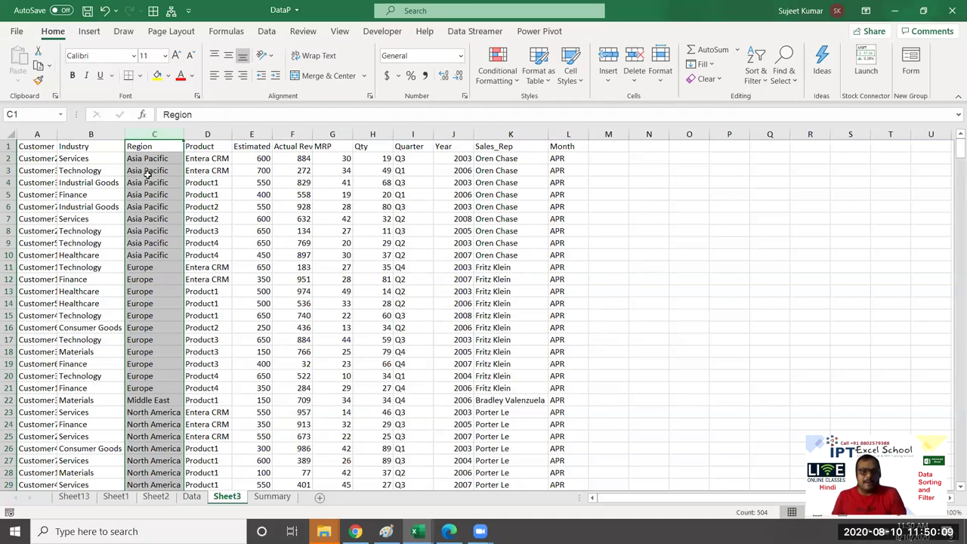
{"action": "left_click", "coordinate": [173, 152]}
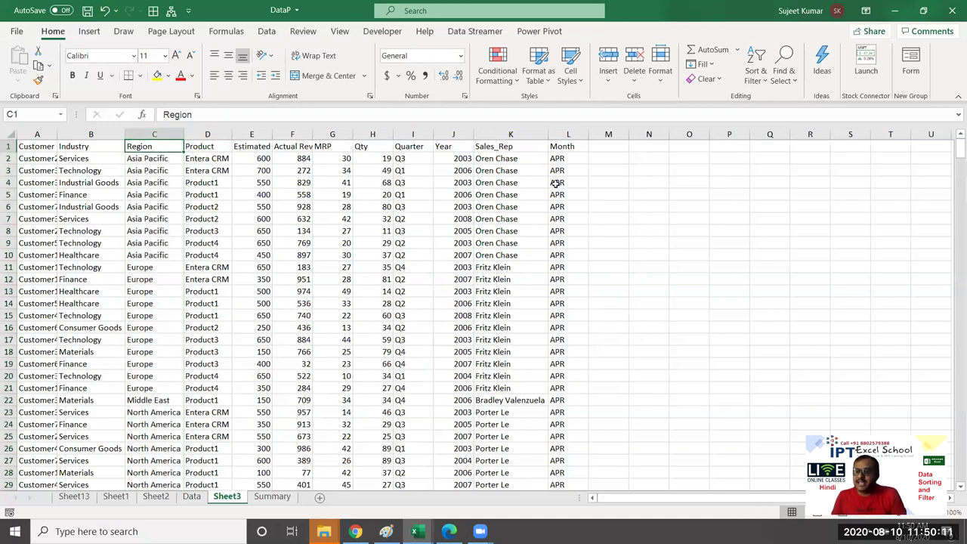
{"action": "left_click", "coordinate": [756, 76]}
{"action": "left_click", "coordinate": [779, 135]}
{"action": "left_click", "coordinate": [626, 211]}
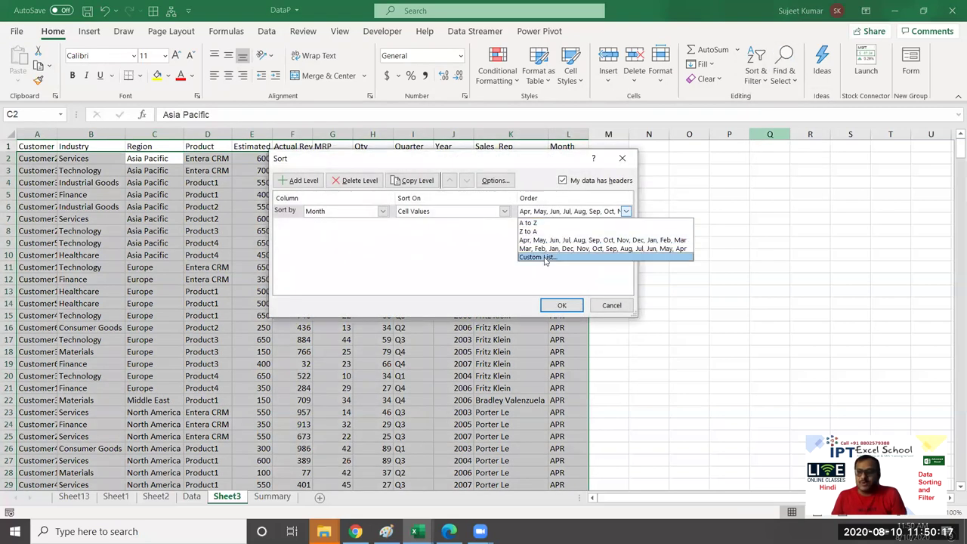
{"action": "left_click", "coordinate": [538, 257]}
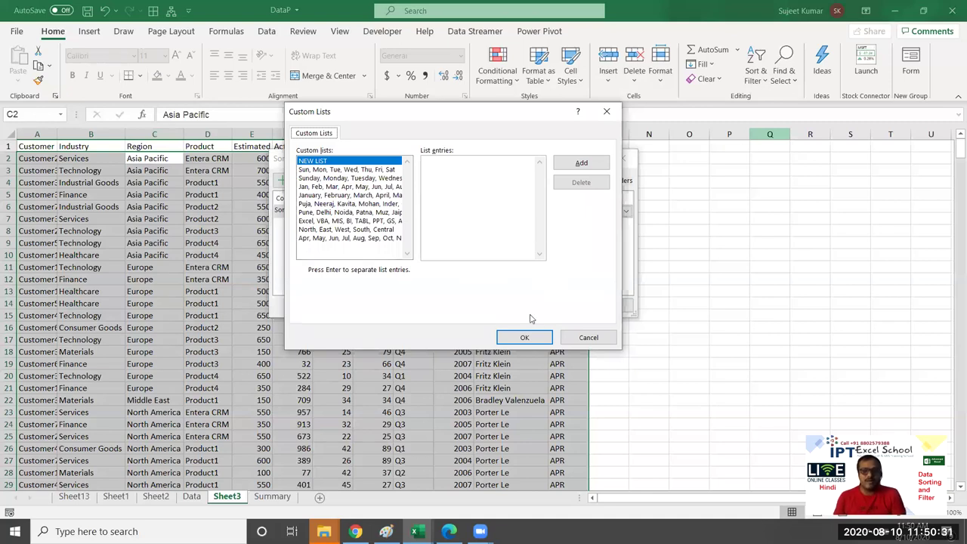
{"action": "left_click", "coordinate": [590, 340]}
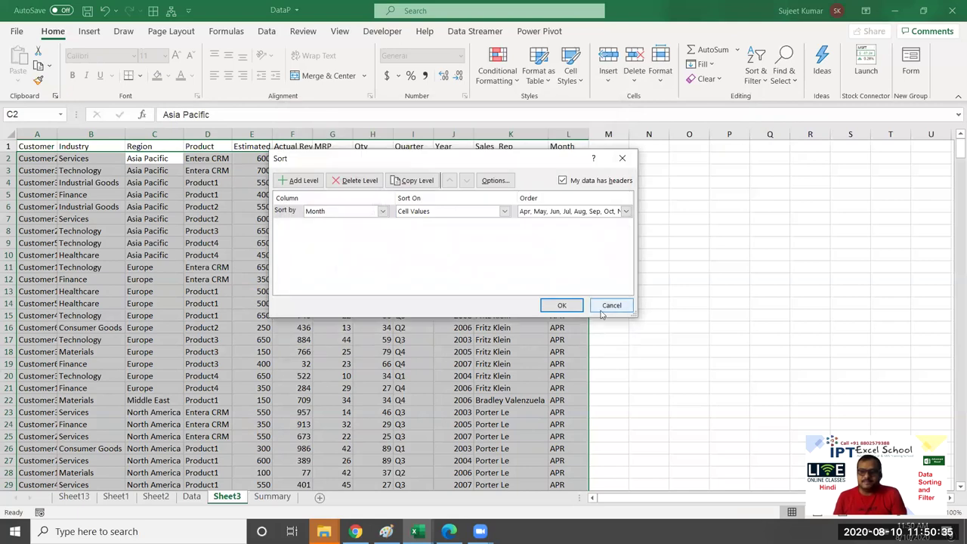
{"action": "left_click", "coordinate": [601, 307]}
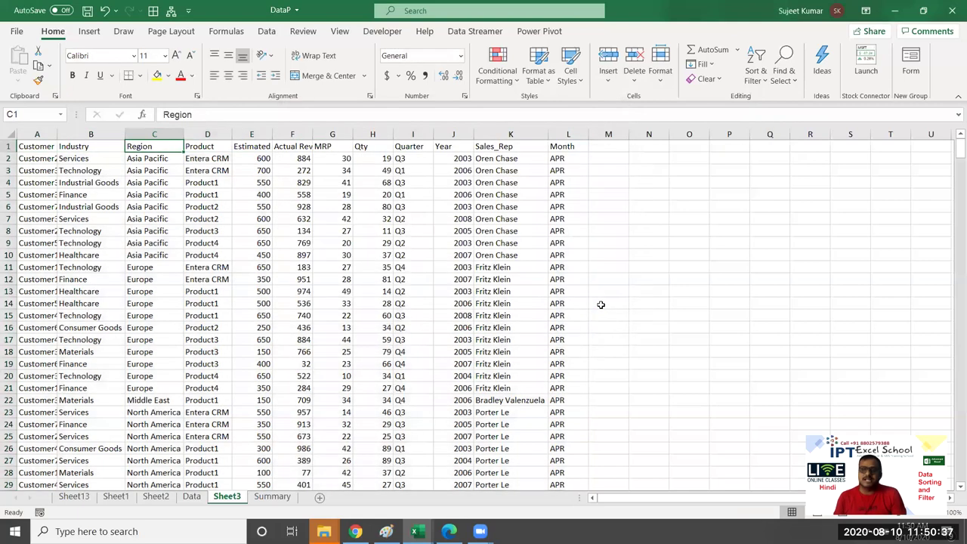
Fill MRP cells G9 (20) and G20 (10) yellow
{"action": "left_click", "coordinate": [564, 185]}
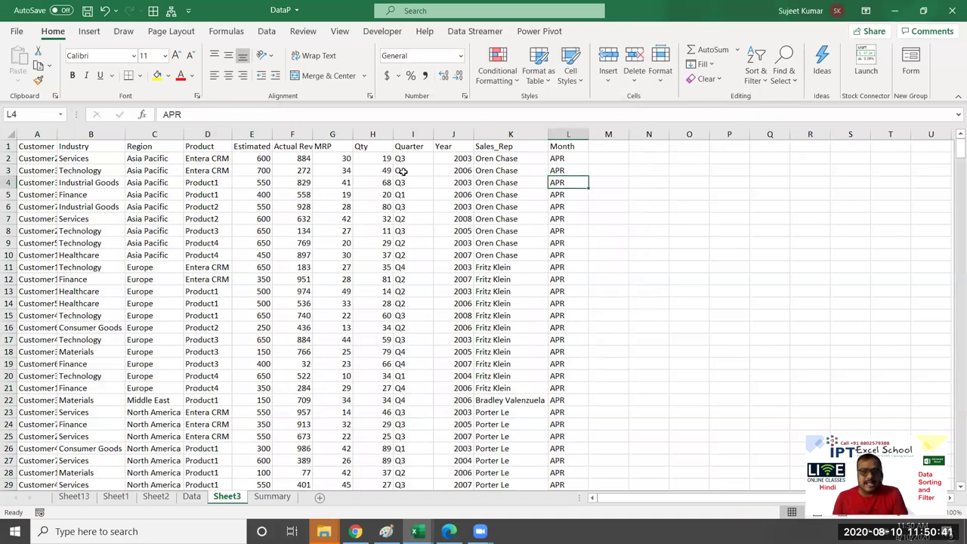
{"action": "left_click", "coordinate": [333, 134]}
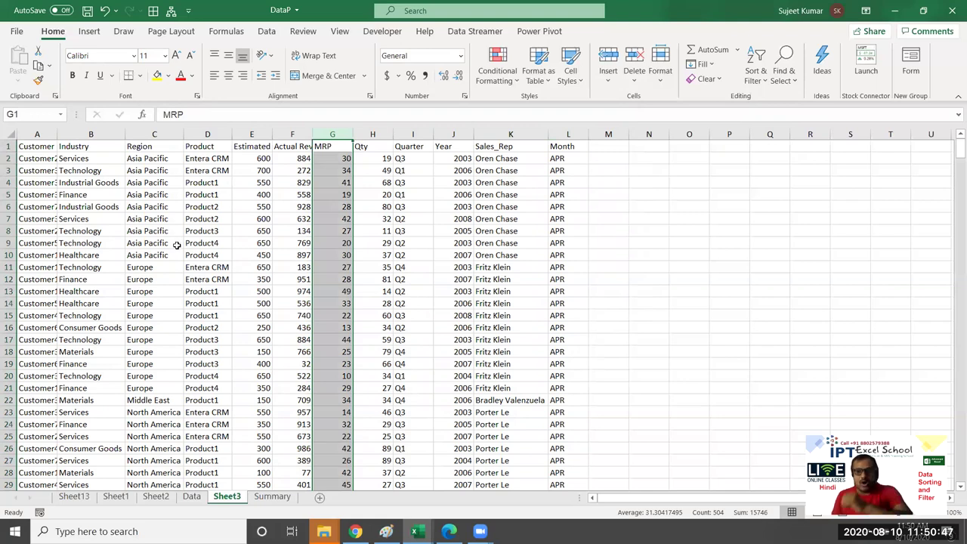
{"action": "left_click", "coordinate": [339, 245]}
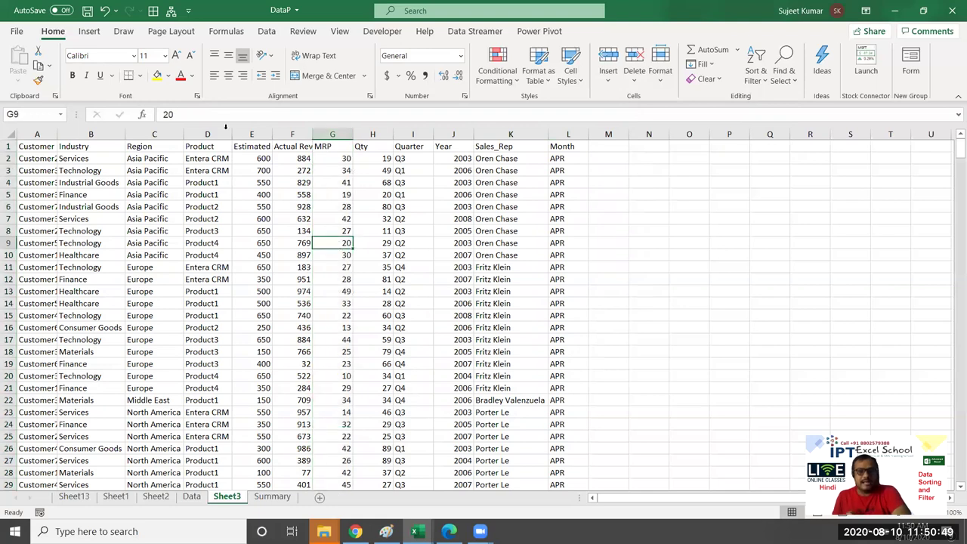
{"action": "left_click", "coordinate": [327, 376]}
{"action": "left_click", "coordinate": [157, 75]}
{"action": "scroll", "coordinate": [338, 316], "scroll_direction": "down", "scroll_amount": 4}
{"action": "scroll", "coordinate": [333, 353], "scroll_direction": "down", "scroll_amount": 1}
Fill MRP cells G33 and G106 yellow as well
{"action": "left_click", "coordinate": [333, 353]}
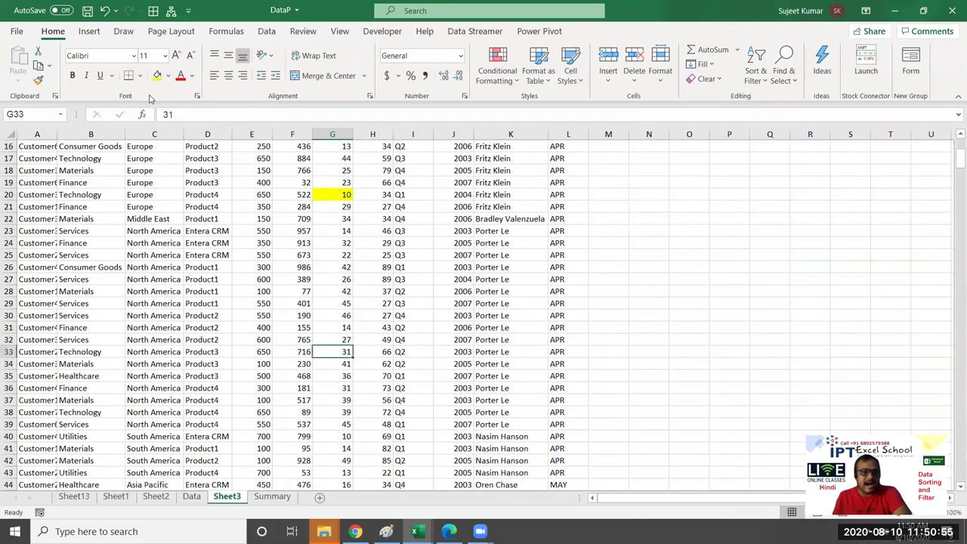
{"action": "left_click", "coordinate": [158, 75]}
{"action": "scroll", "coordinate": [343, 461], "scroll_direction": "down", "scroll_amount": 6}
{"action": "scroll", "coordinate": [344, 462], "scroll_direction": "down", "scroll_amount": 4}
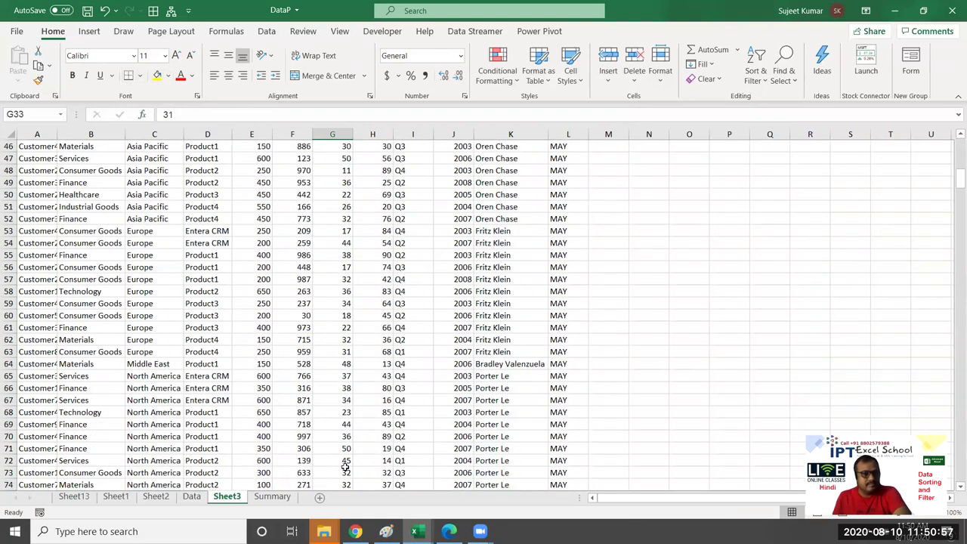
{"action": "scroll", "coordinate": [344, 463], "scroll_direction": "down", "scroll_amount": 12}
{"action": "left_click", "coordinate": [333, 436]}
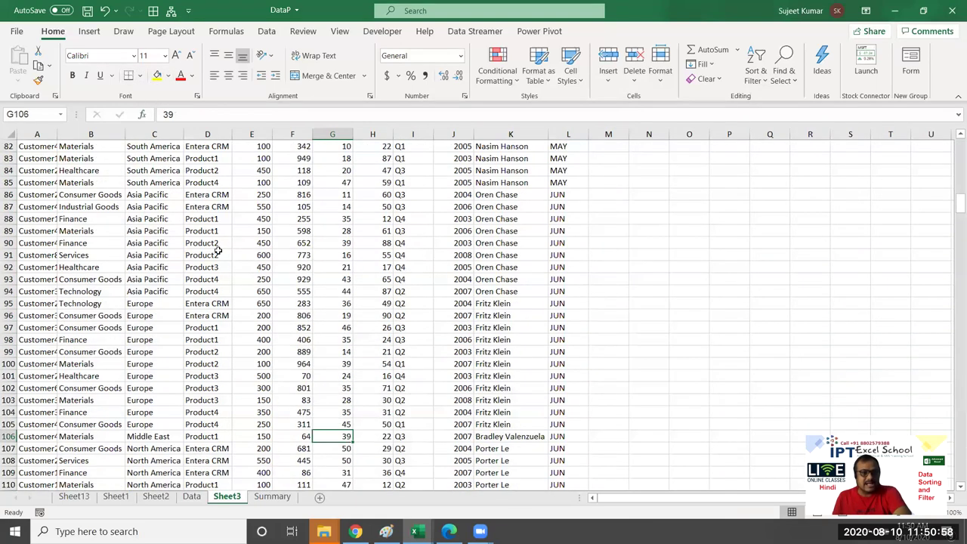
{"action": "left_click", "coordinate": [157, 75]}
{"action": "left_click_drag", "start_coordinate": [954, 211], "coordinate": [954, 150]}
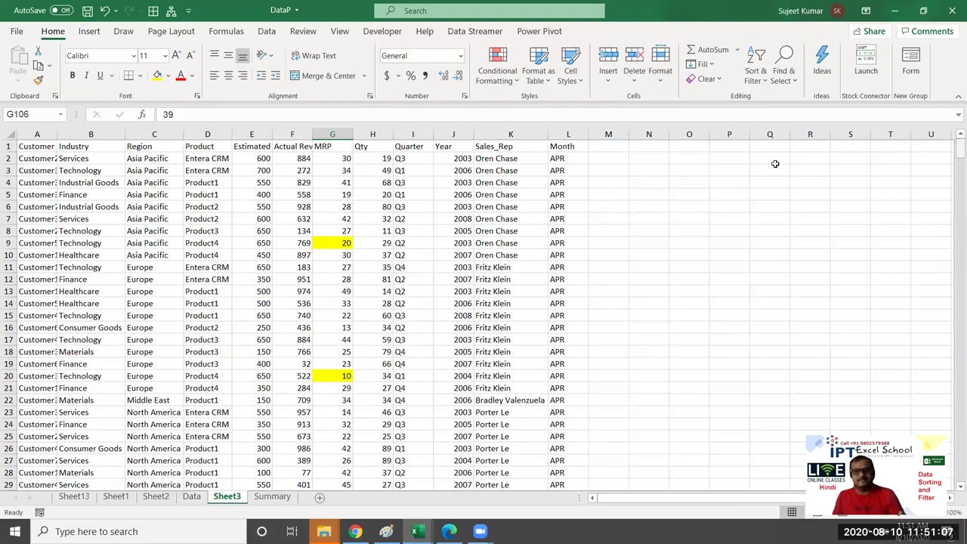
Open Custom Sort from the MRP header in G1 and set Sort by to MRP
{"action": "left_click", "coordinate": [326, 145]}
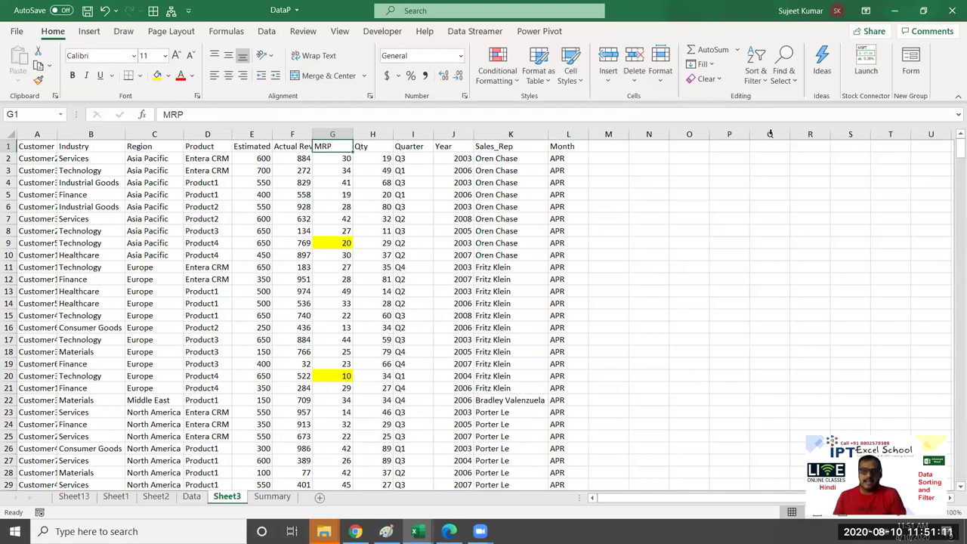
{"action": "left_click", "coordinate": [759, 75]}
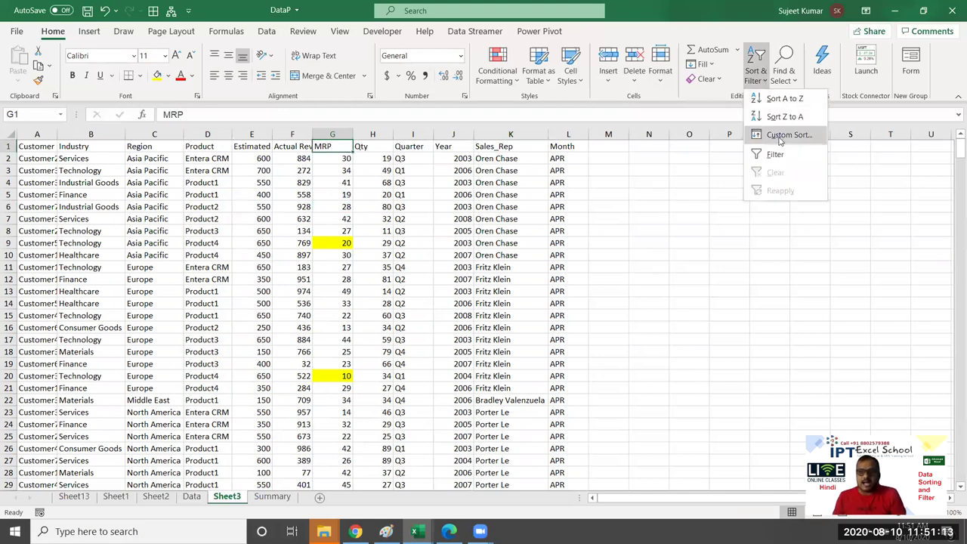
{"action": "left_click", "coordinate": [787, 135]}
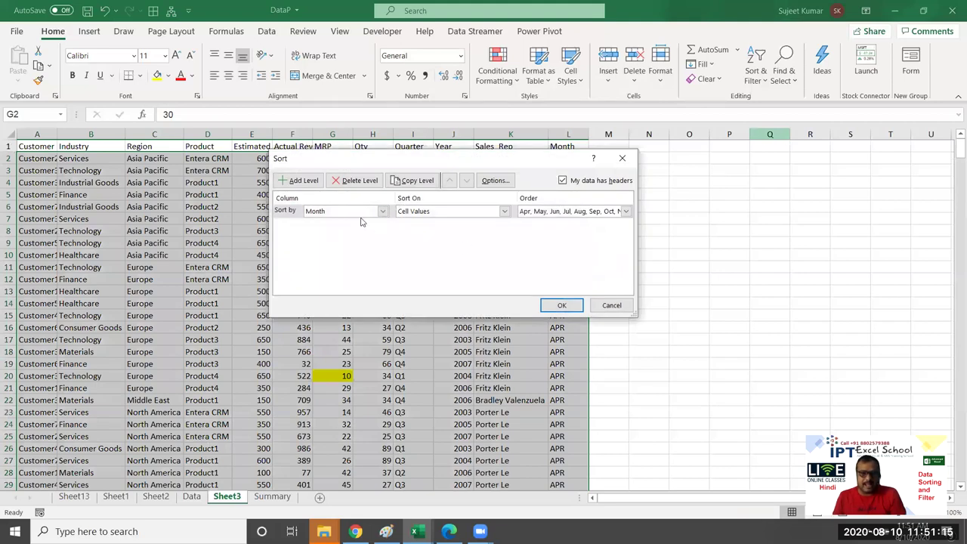
{"action": "left_click", "coordinate": [382, 211]}
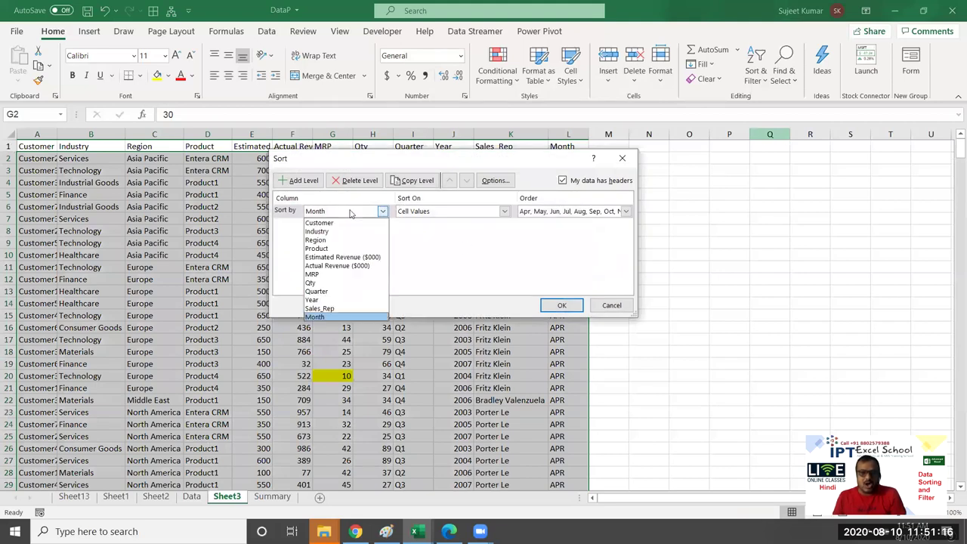
{"action": "left_click", "coordinate": [332, 274]}
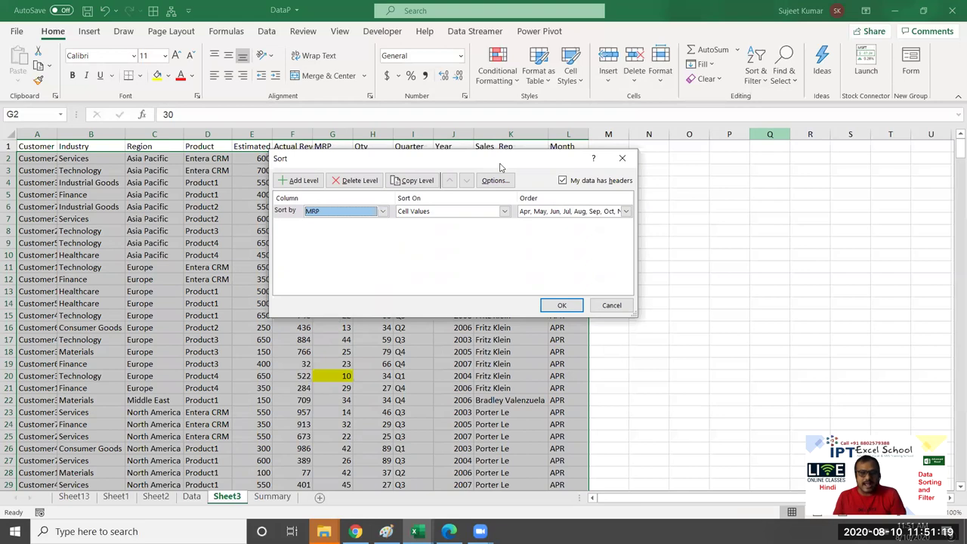
{"action": "left_click_drag", "start_coordinate": [500, 166], "coordinate": [594, 185]}
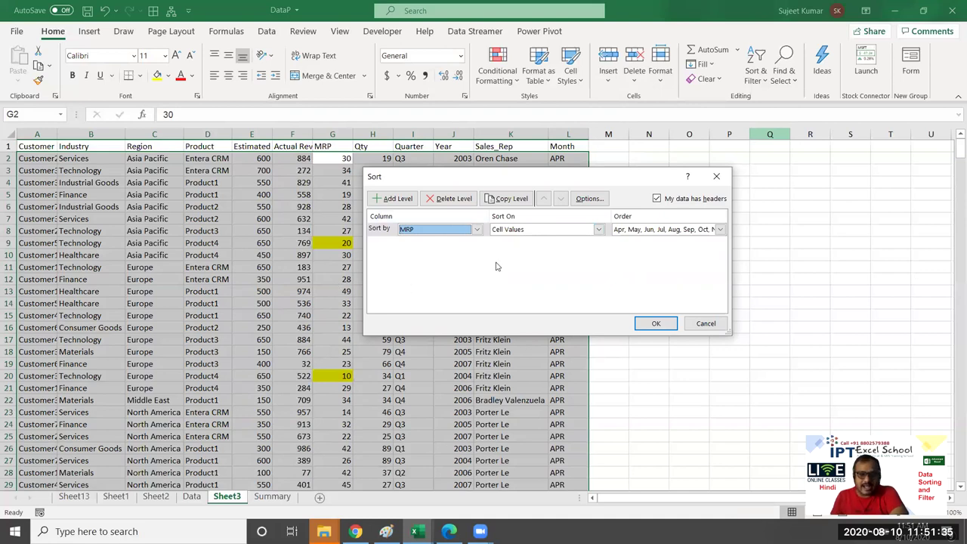
{"action": "left_click", "coordinate": [515, 231]}
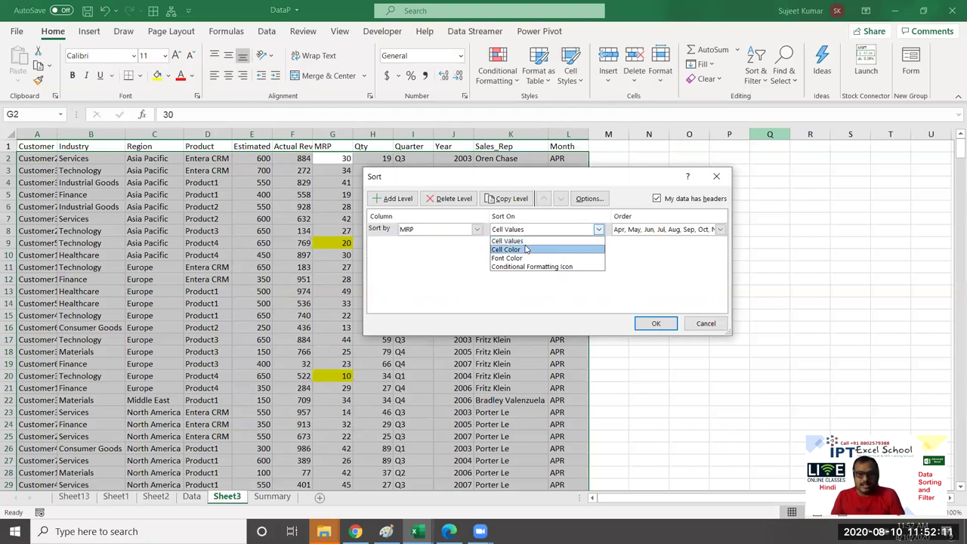
Sort MRP on cell colour with the yellow fill On Top and apply it
{"action": "left_click", "coordinate": [521, 253]}
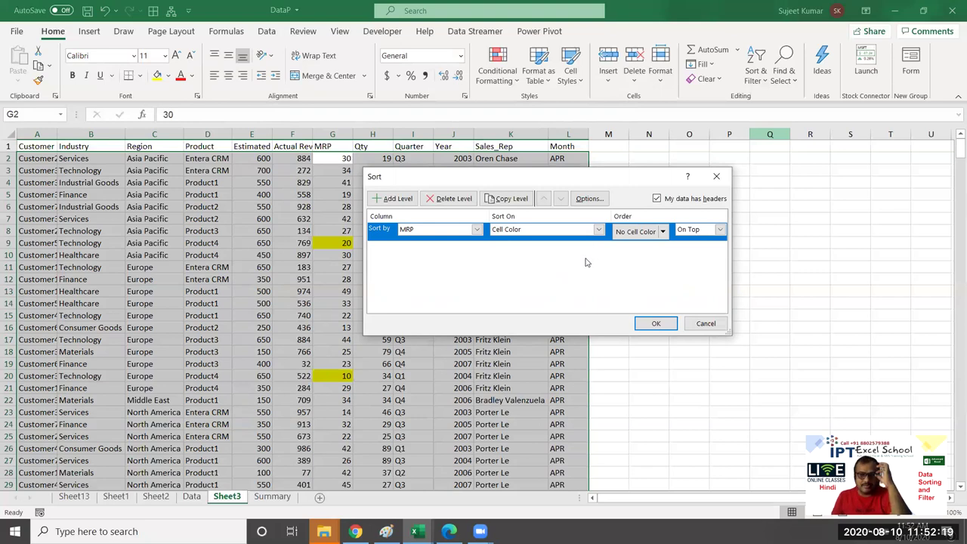
{"action": "left_click", "coordinate": [663, 232]}
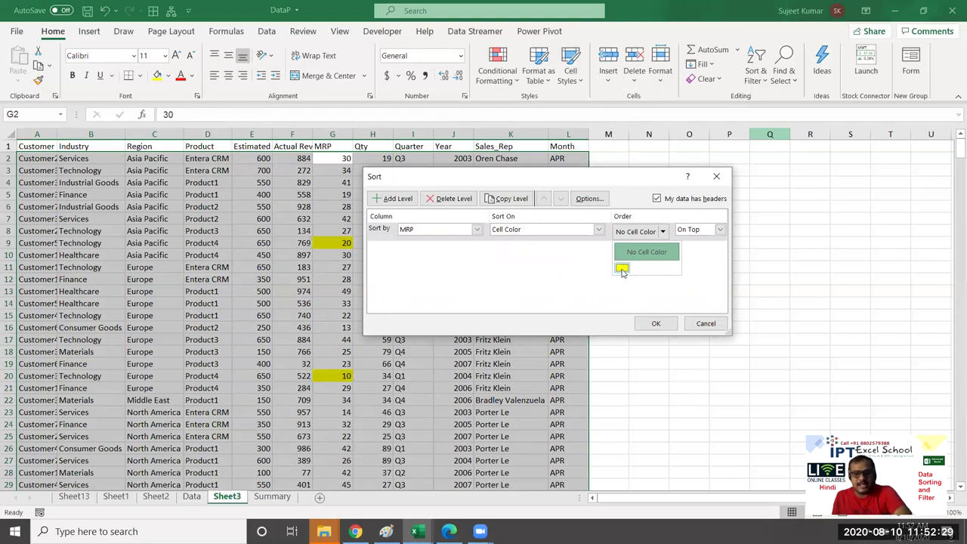
{"action": "left_click", "coordinate": [622, 269]}
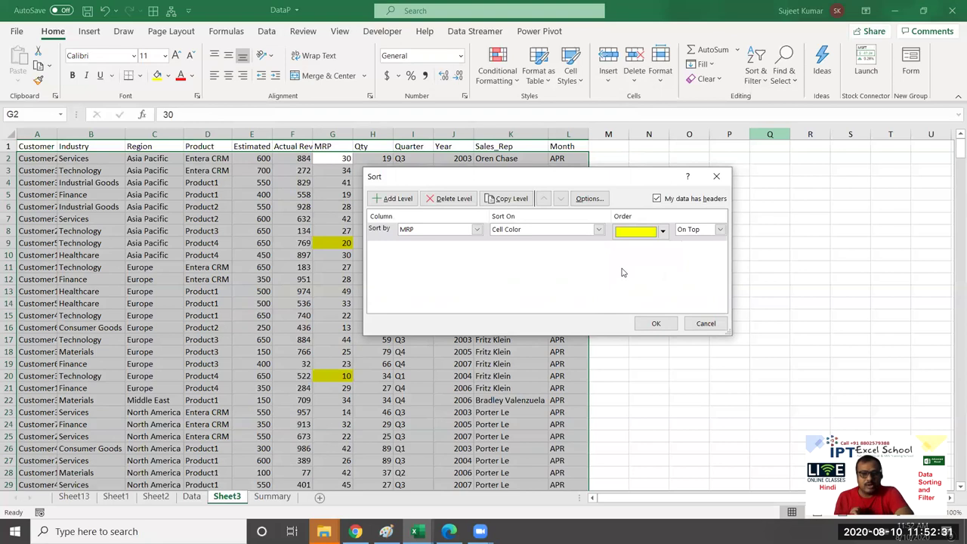
{"action": "left_click", "coordinate": [711, 232]}
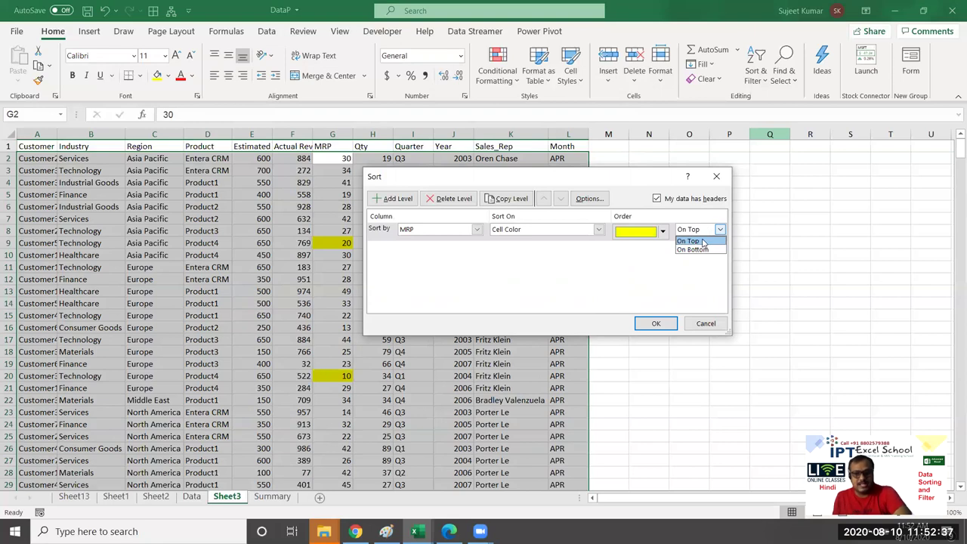
{"action": "left_click", "coordinate": [703, 242]}
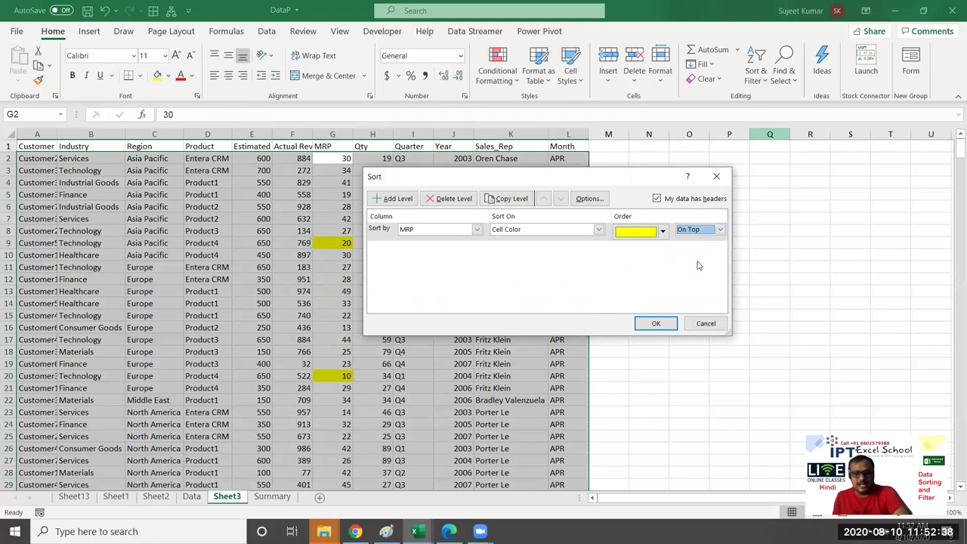
{"action": "left_click", "coordinate": [657, 324]}
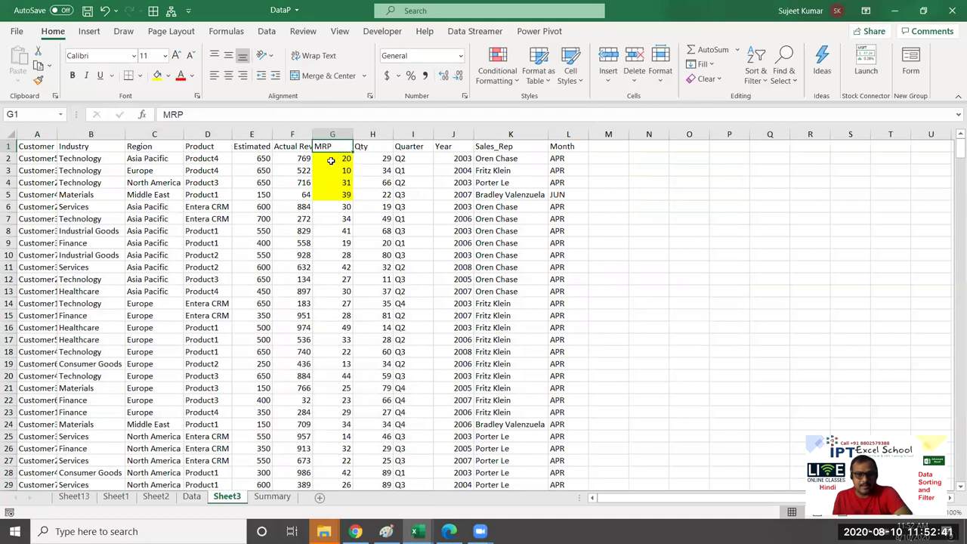
{"action": "left_click_drag", "start_coordinate": [331, 160], "coordinate": [345, 194]}
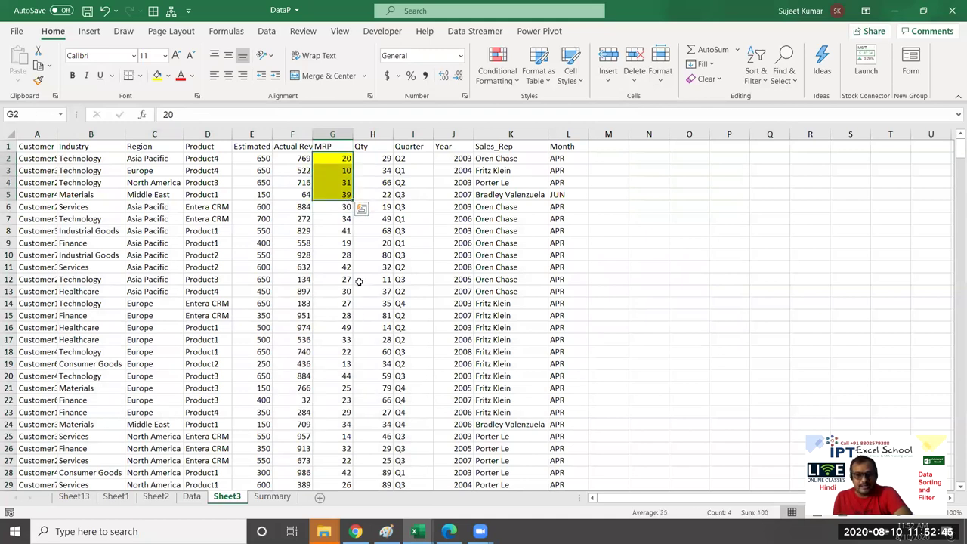
{"action": "left_click_drag", "start_coordinate": [336, 231], "coordinate": [335, 334]}
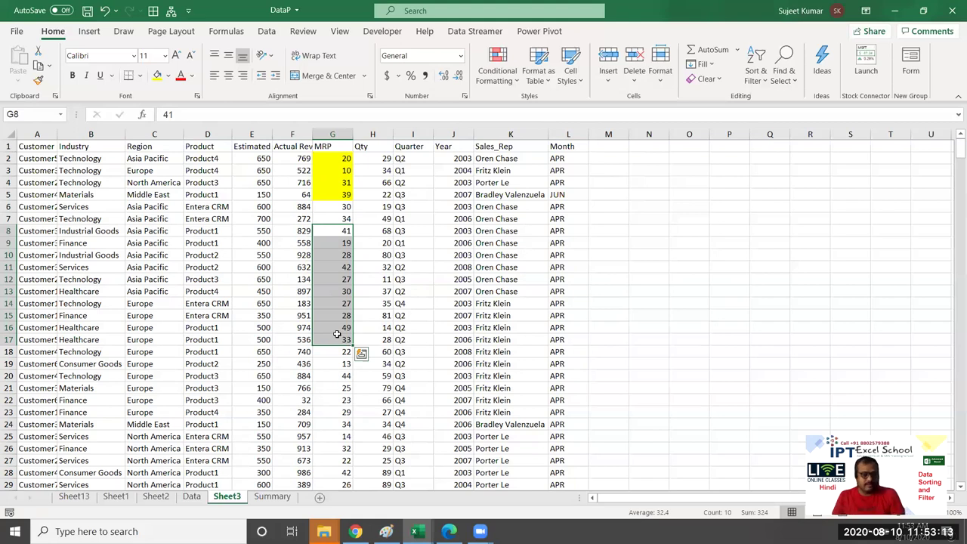
Undo the colour sort and fill MRP cell G17 (44) green
{"action": "key", "text": "ctrl+z"}
{"action": "left_click", "coordinate": [337, 341]}
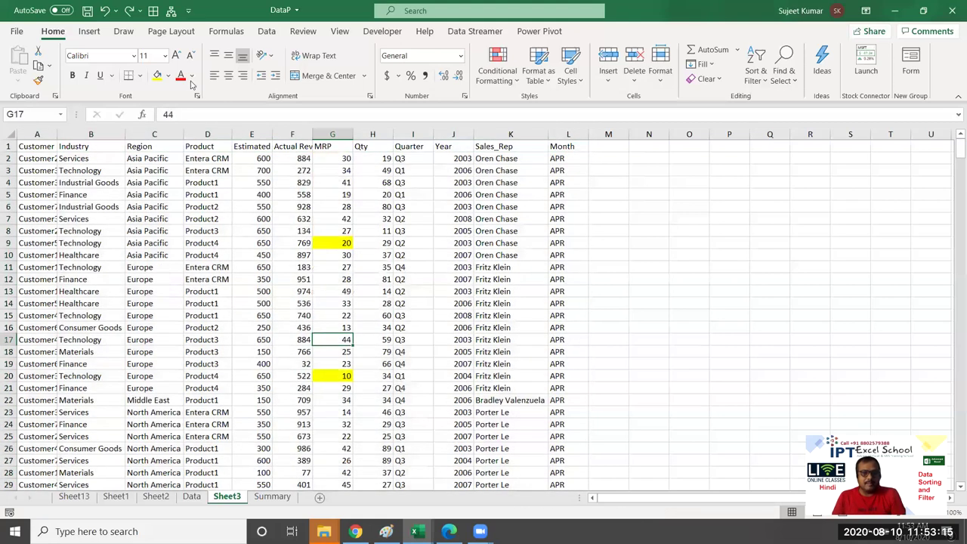
{"action": "left_click", "coordinate": [167, 76]}
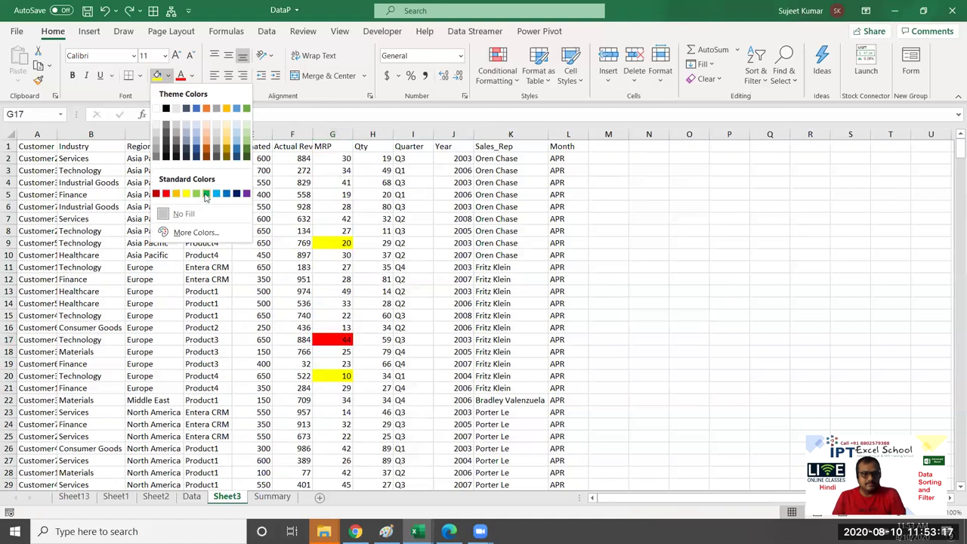
{"action": "left_click", "coordinate": [204, 195]}
{"action": "scroll", "coordinate": [281, 281], "scroll_direction": "down", "scroll_amount": 5}
Give MRP cells G26 (42), G45 and G61 (22) the same green fill
{"action": "left_click", "coordinate": [322, 266]}
{"action": "scroll", "coordinate": [332, 305], "scroll_direction": "down", "scroll_amount": 5}
{"action": "left_click", "coordinate": [332, 315]}
{"action": "left_click", "coordinate": [157, 75]}
{"action": "scroll", "coordinate": [324, 275], "scroll_direction": "down", "scroll_amount": 7}
{"action": "left_click", "coordinate": [332, 255]}
{"action": "left_click", "coordinate": [157, 76]}
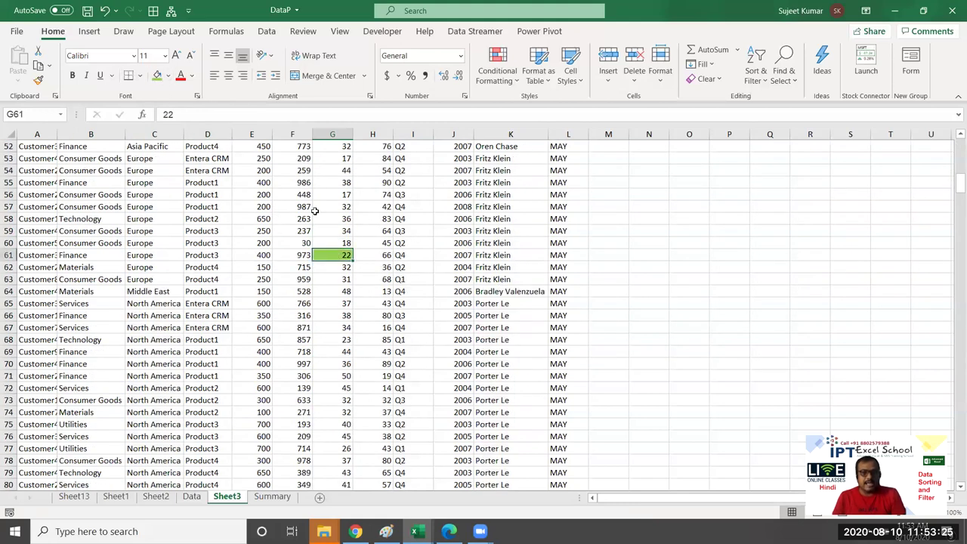
{"action": "scroll", "coordinate": [315, 211], "scroll_direction": "up", "scroll_amount": 10}
{"action": "scroll", "coordinate": [315, 211], "scroll_direction": "up", "scroll_amount": 7}
{"action": "left_click", "coordinate": [321, 146]}
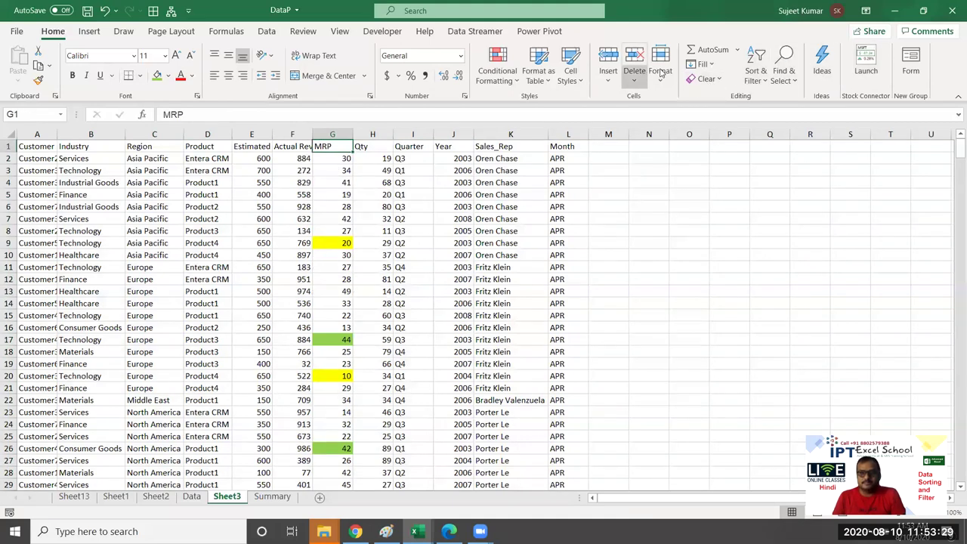
In Custom Sort, sort by MRP cell colour with yellow on top
{"action": "left_click", "coordinate": [757, 76]}
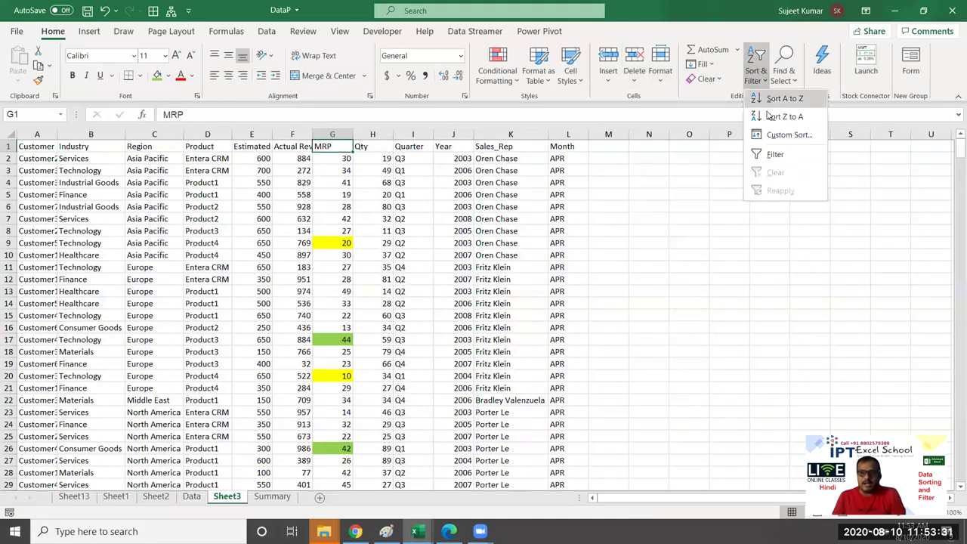
{"action": "left_click", "coordinate": [789, 135]}
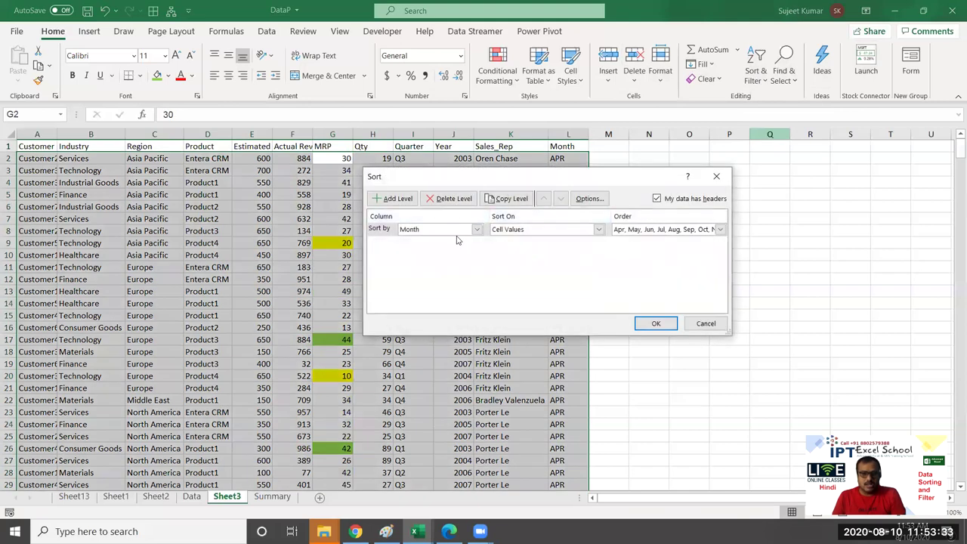
{"action": "left_click", "coordinate": [457, 230]}
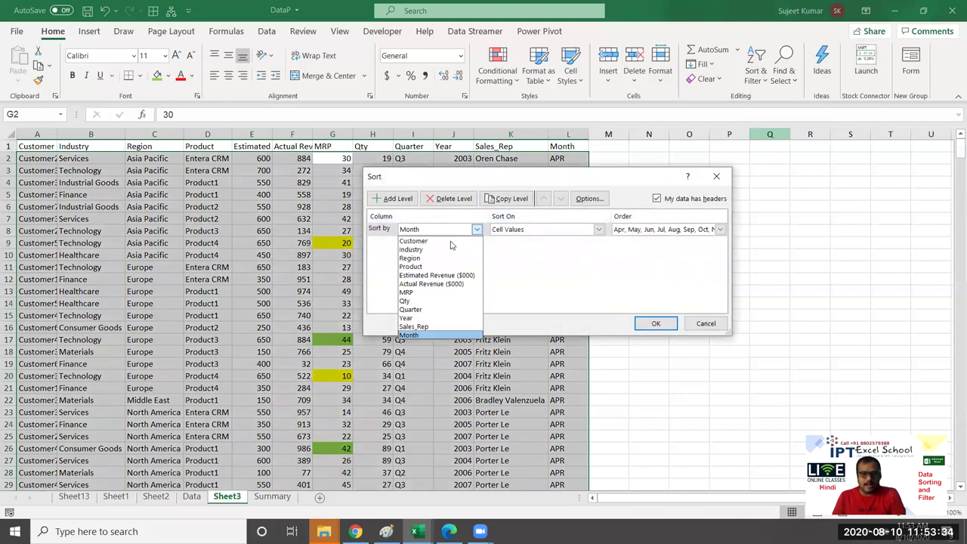
{"action": "left_click", "coordinate": [440, 293]}
{"action": "left_click", "coordinate": [508, 231]}
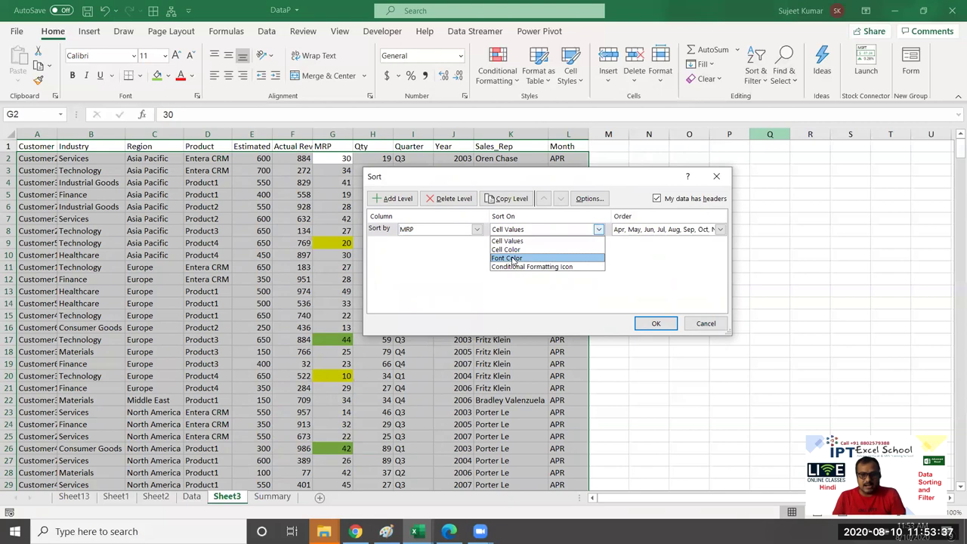
{"action": "left_click", "coordinate": [511, 249]}
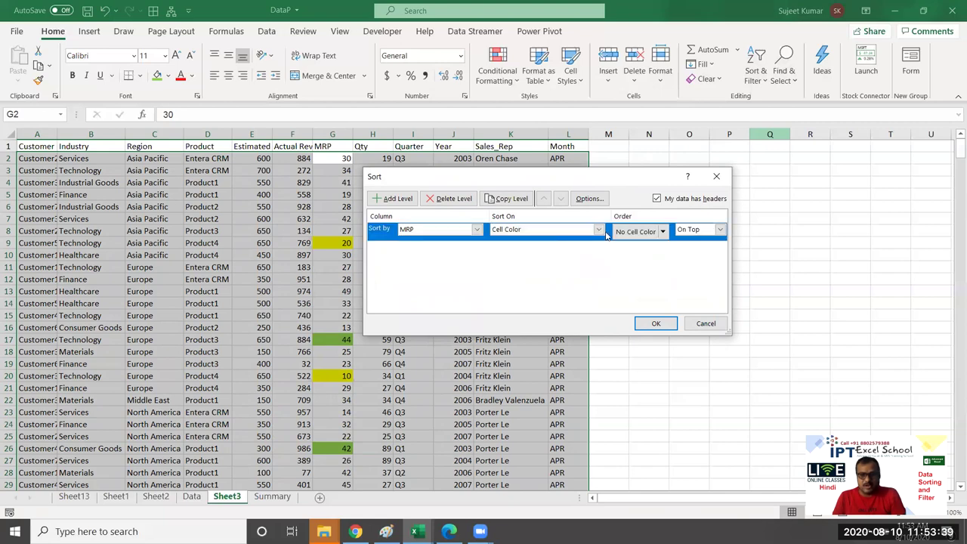
{"action": "left_click", "coordinate": [664, 232]}
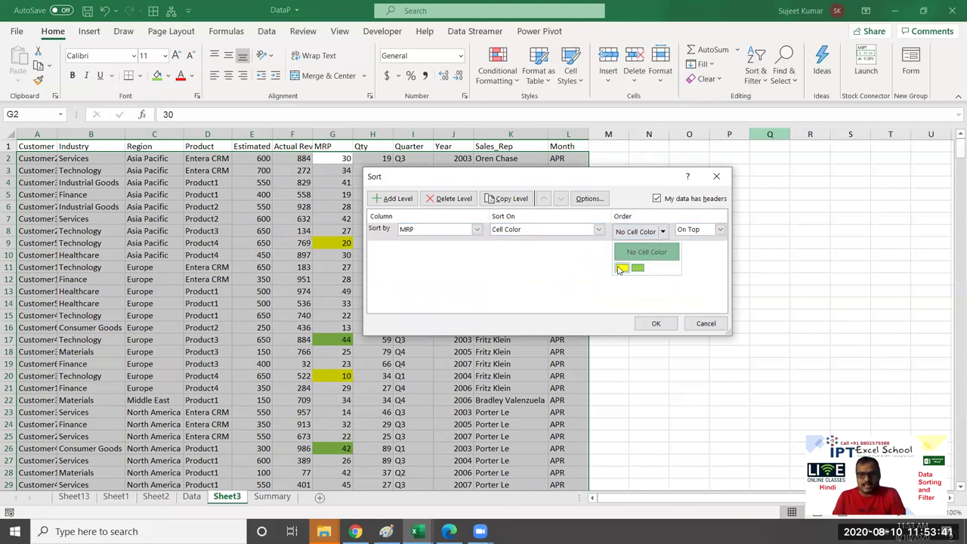
{"action": "left_click", "coordinate": [628, 270]}
Add a second MRP cell-colour level with green next, and apply the sort
{"action": "left_click", "coordinate": [392, 198]}
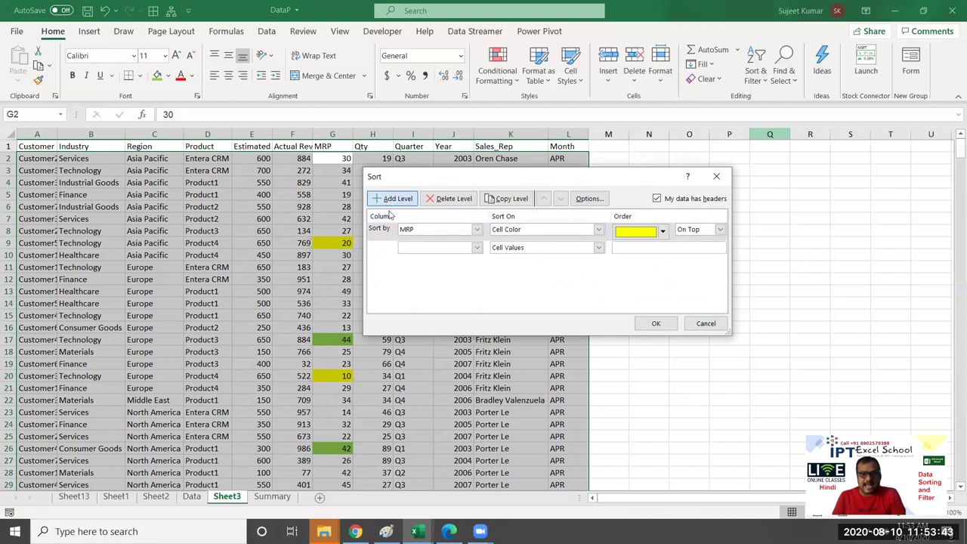
{"action": "left_click", "coordinate": [477, 247]}
{"action": "left_click", "coordinate": [418, 310]}
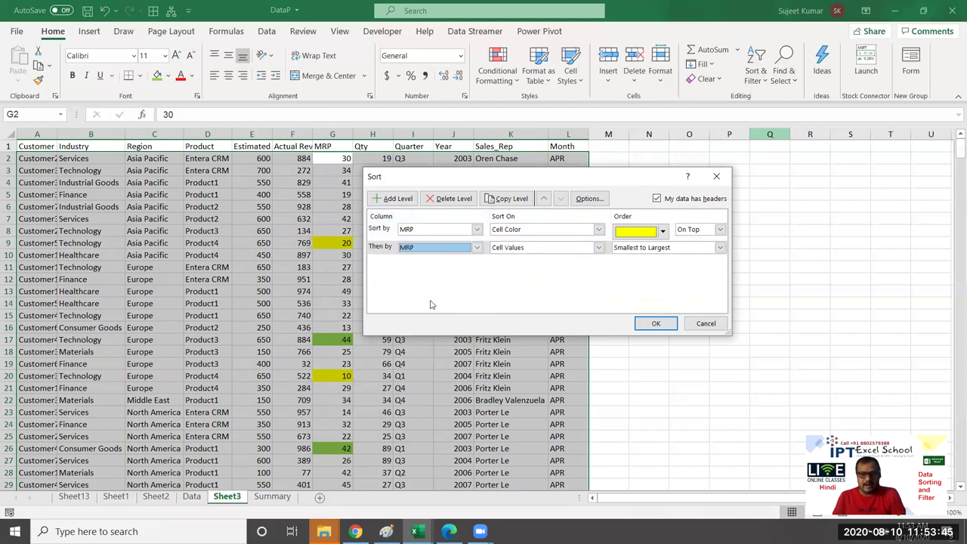
{"action": "left_click", "coordinate": [511, 249]}
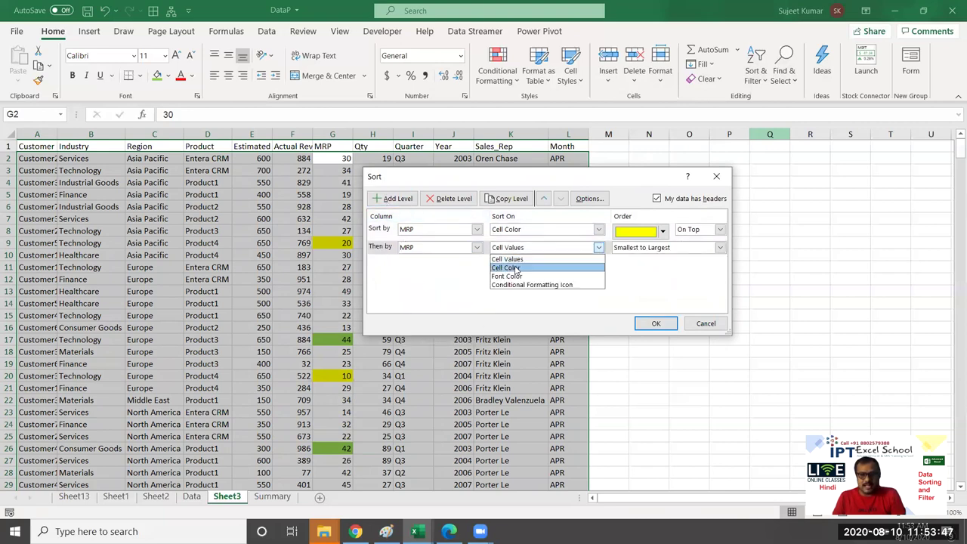
{"action": "left_click", "coordinate": [514, 261]}
{"action": "left_click", "coordinate": [663, 251]}
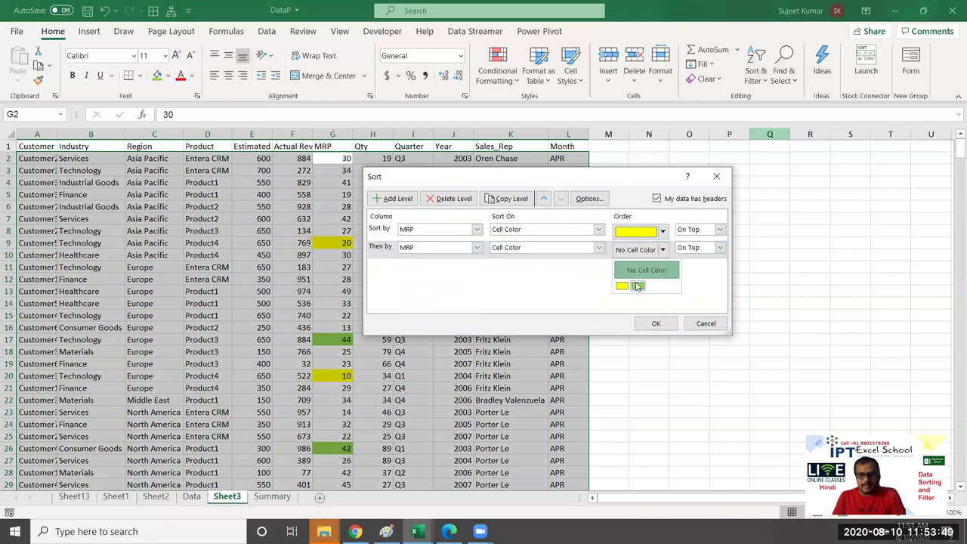
{"action": "left_click", "coordinate": [636, 286]}
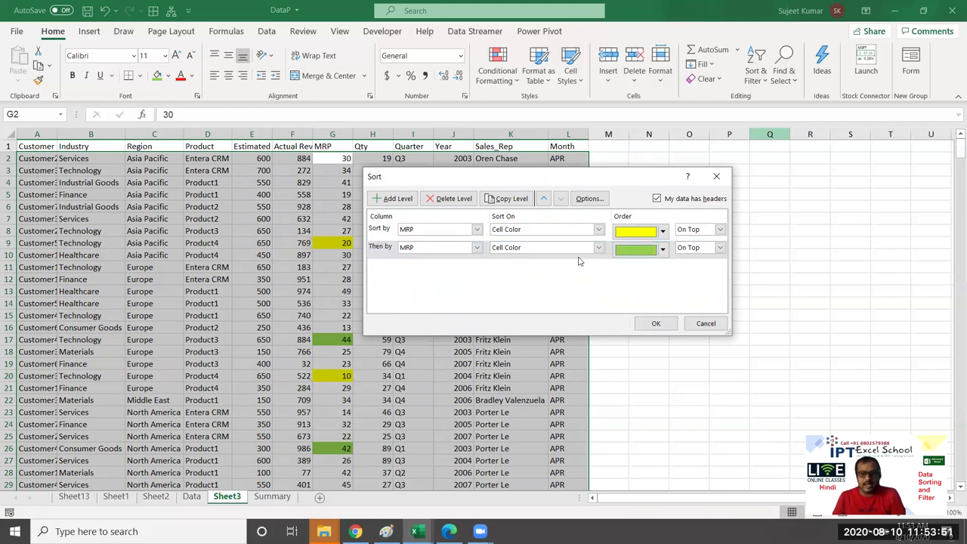
{"action": "left_click", "coordinate": [654, 324]}
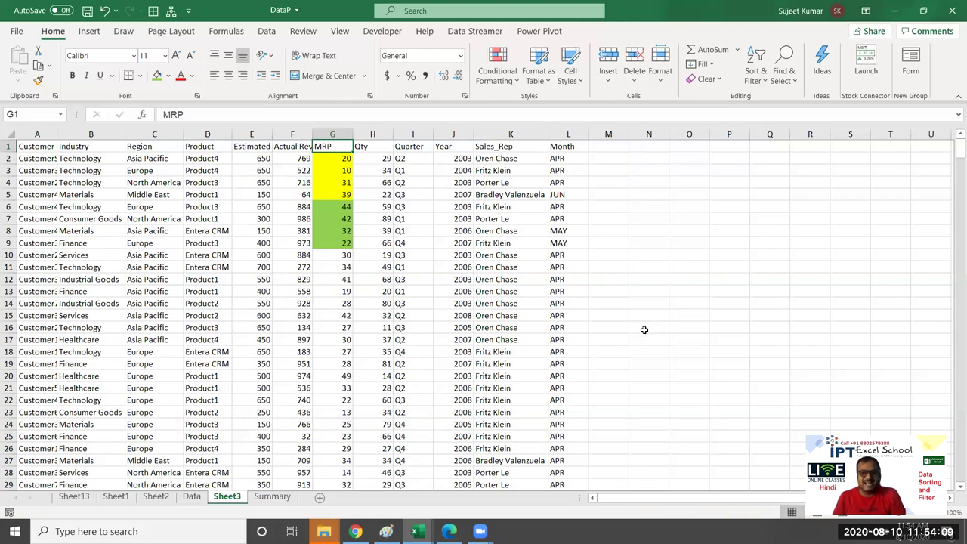
{"action": "left_click", "coordinate": [431, 269]}
Undo the colour sort, autofit column A, and head column M with 'Sr'
{"action": "key", "text": "ctrl+z"}
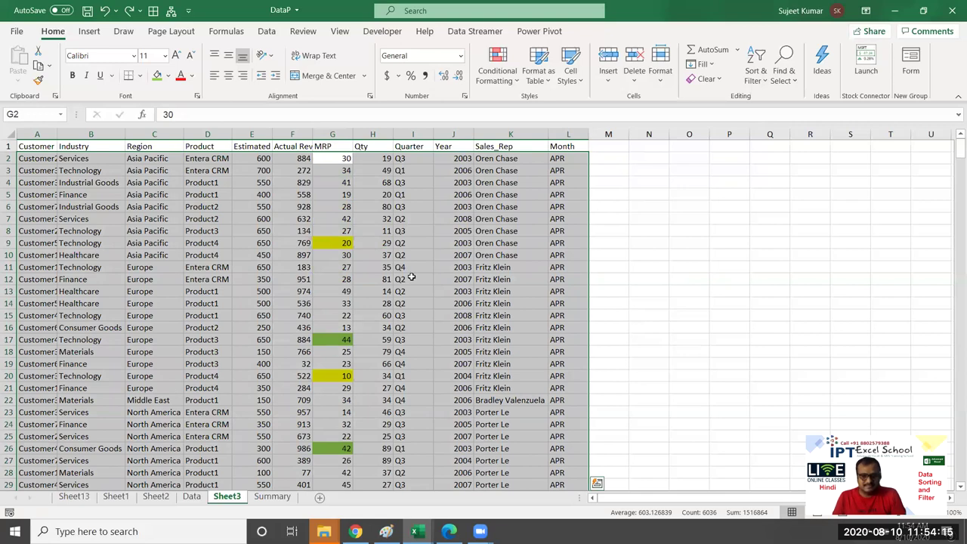
{"action": "double_click", "coordinate": [57, 139]}
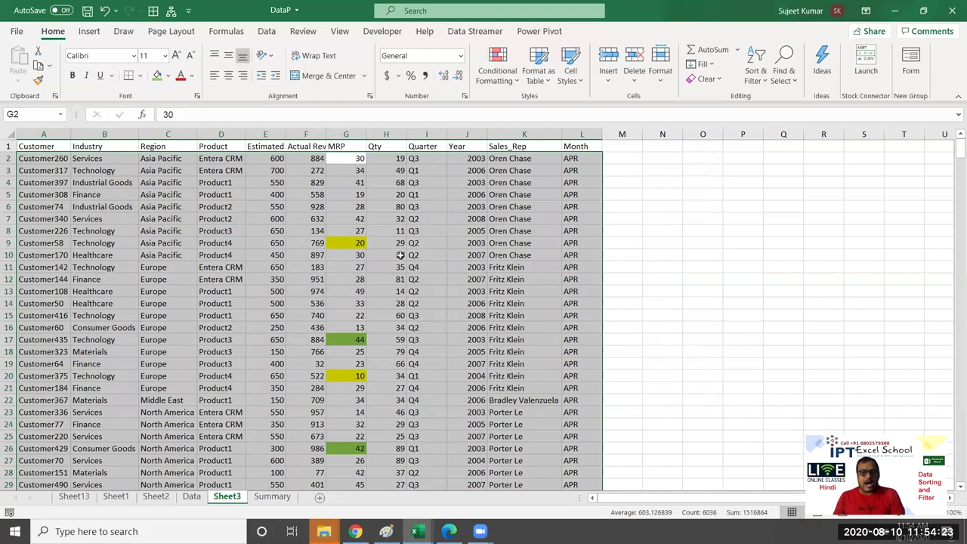
{"action": "left_click", "coordinate": [618, 149]}
{"action": "type", "text": "Sr"}
{"action": "key", "text": "Return"}
Enter 1 and 2 under Sr and fill the serial series down column M
{"action": "type", "text": "1"}
{"action": "key", "text": "Return"}
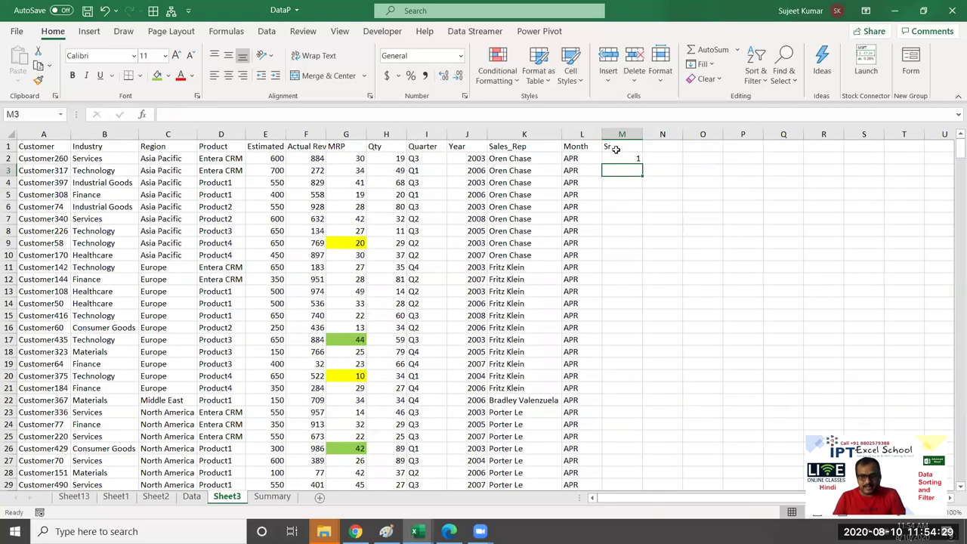
{"action": "type", "text": "2"}
{"action": "key", "text": "Up"}
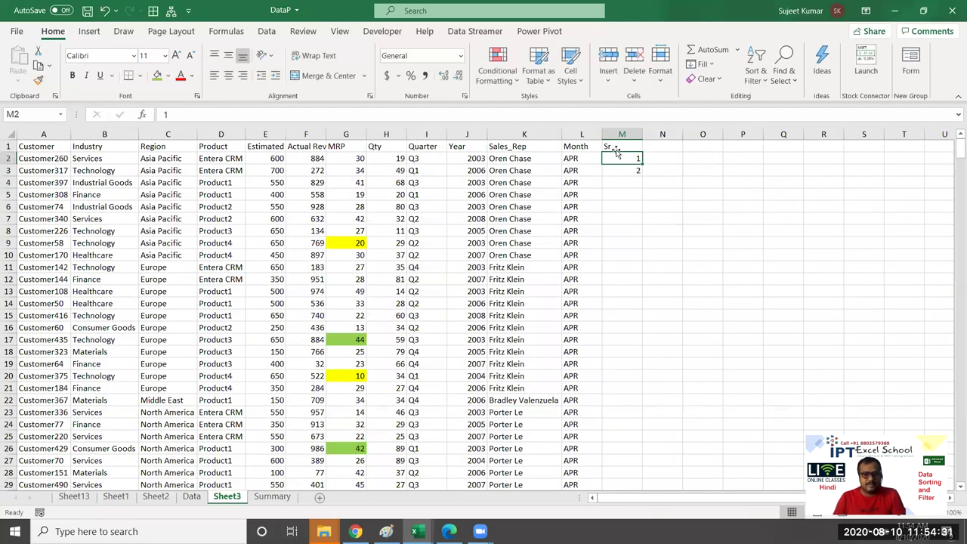
{"action": "left_click_drag", "start_coordinate": [617, 154], "coordinate": [620, 171]}
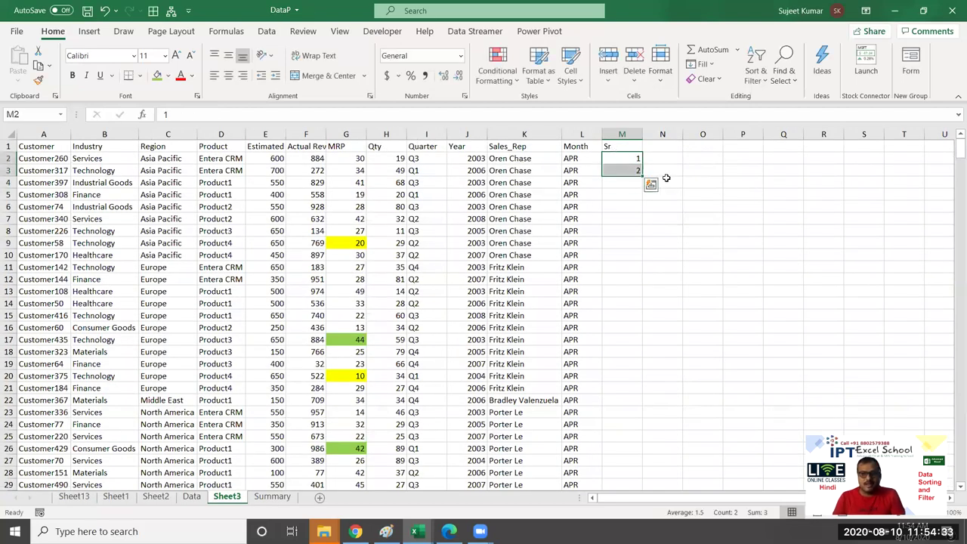
{"action": "left_click", "coordinate": [435, 188]}
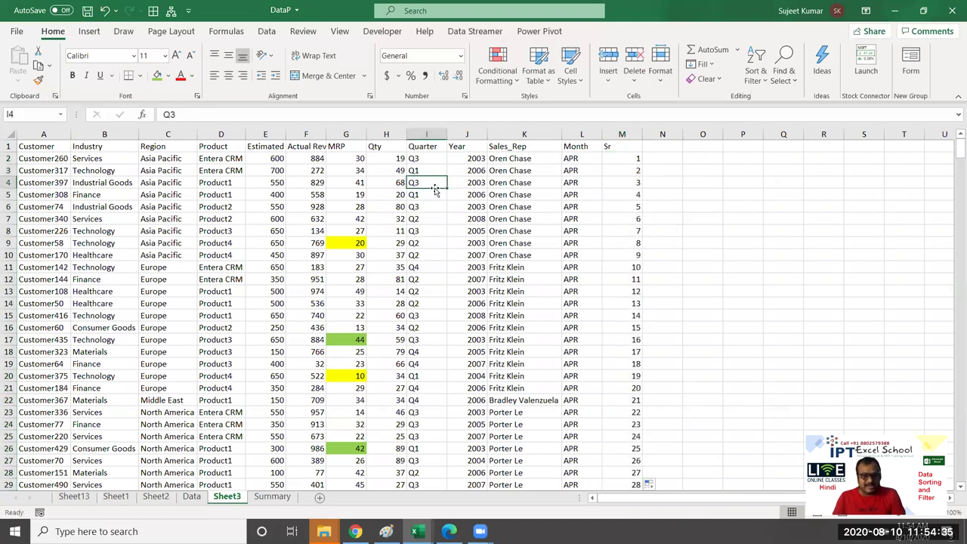
{"action": "left_click_drag", "start_coordinate": [629, 162], "coordinate": [629, 216]}
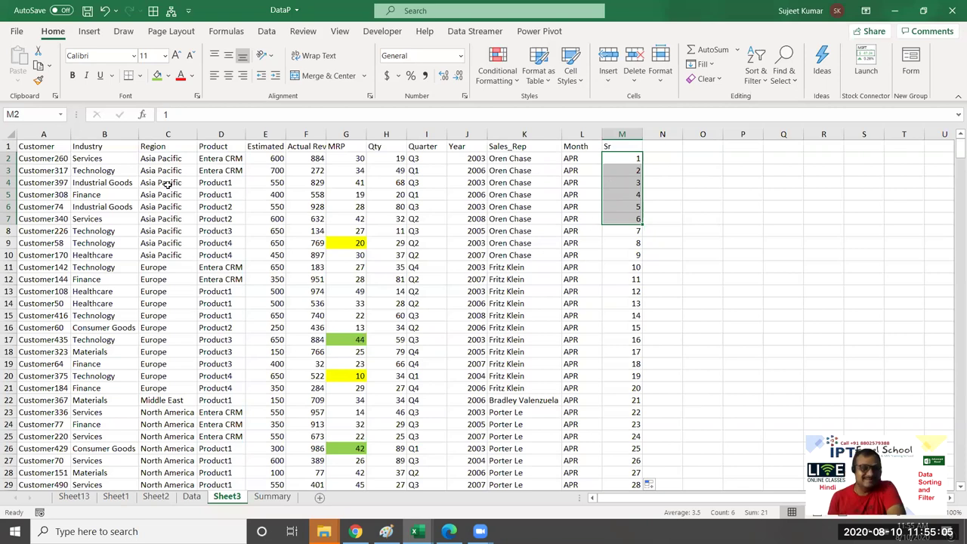
{"action": "left_click", "coordinate": [584, 167]}
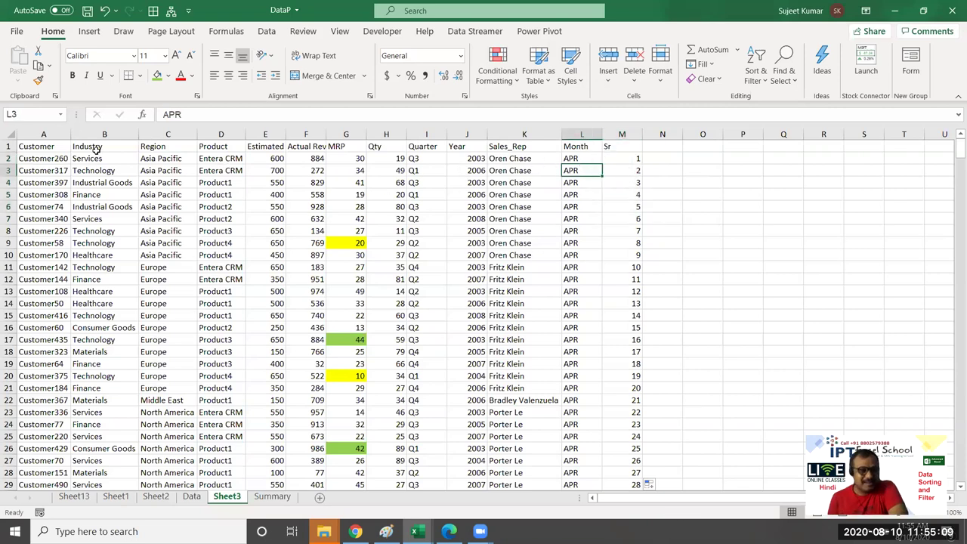
{"action": "left_click", "coordinate": [52, 146]}
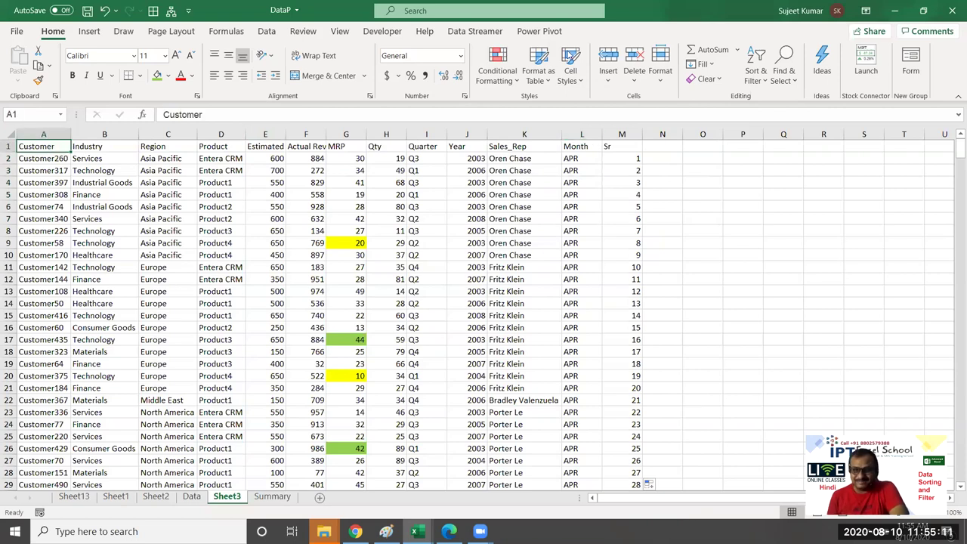
{"action": "left_click", "coordinate": [783, 78]}
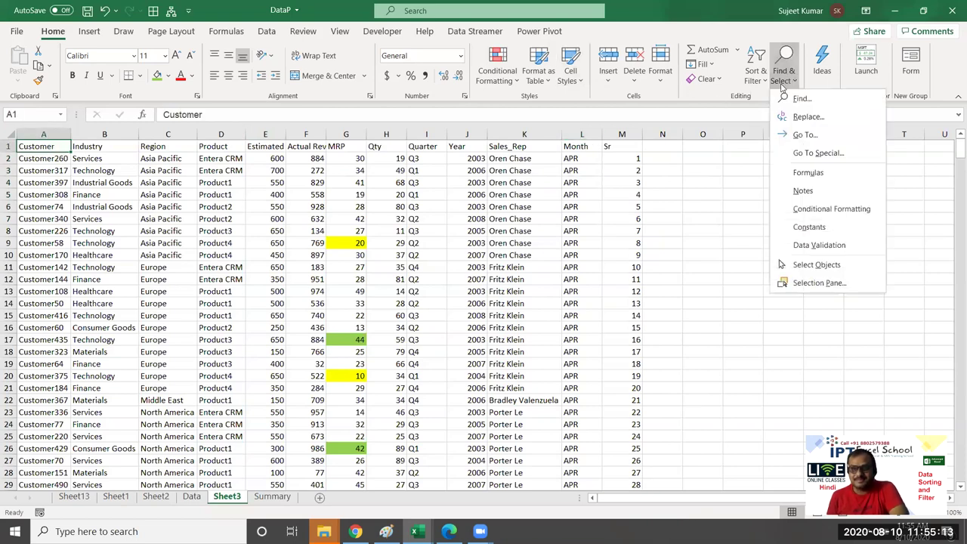
{"action": "left_click", "coordinate": [758, 76]}
{"action": "left_click", "coordinate": [788, 129]}
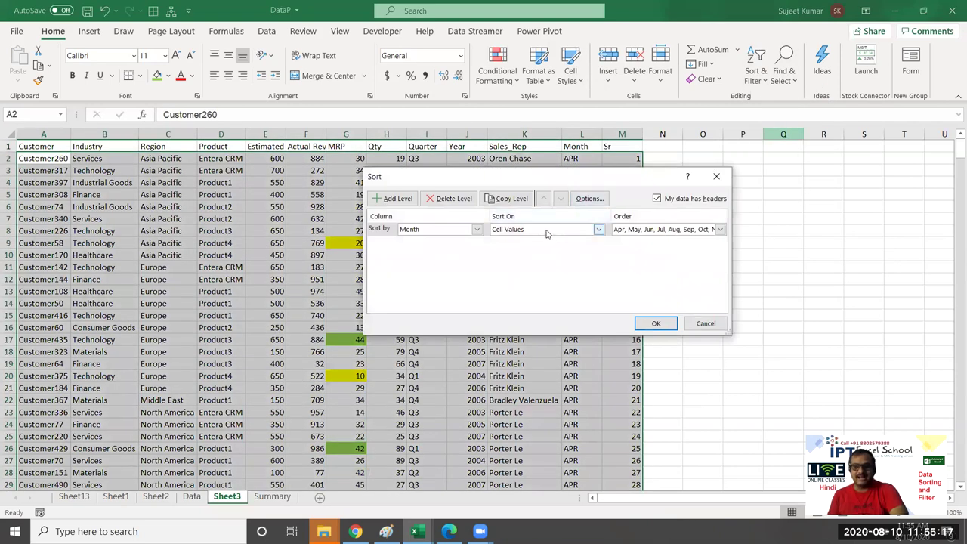
{"action": "key", "text": "Return"}
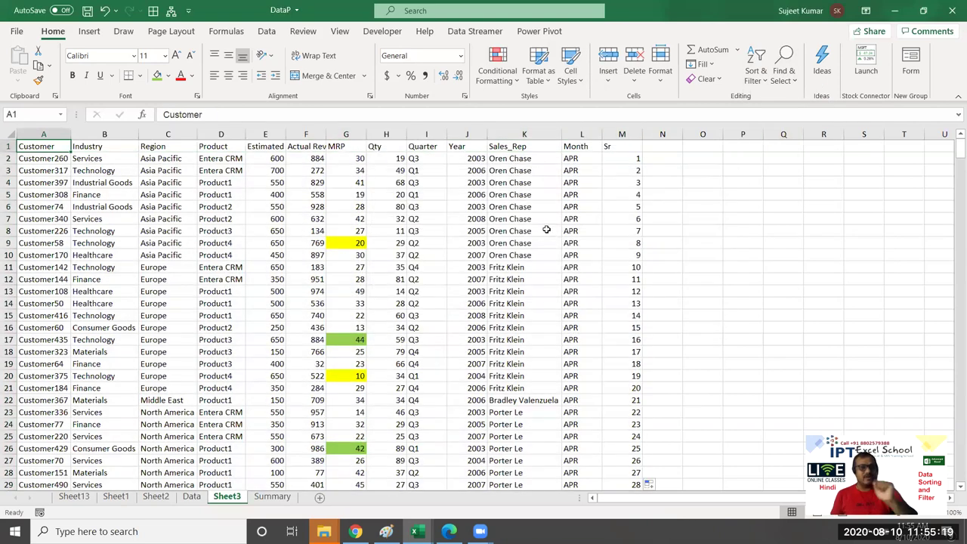
Apply the 3 Arrows (Colored) icon set to the Qty column H
{"action": "left_click", "coordinate": [393, 142]}
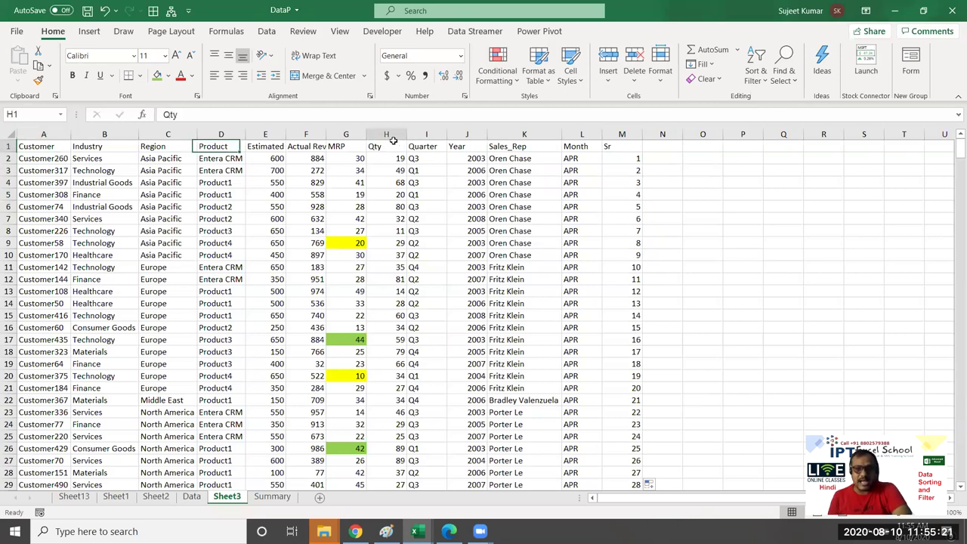
{"action": "left_click", "coordinate": [386, 134]}
{"action": "left_click", "coordinate": [516, 85]}
{"action": "mouse_move", "coordinate": [534, 227]}
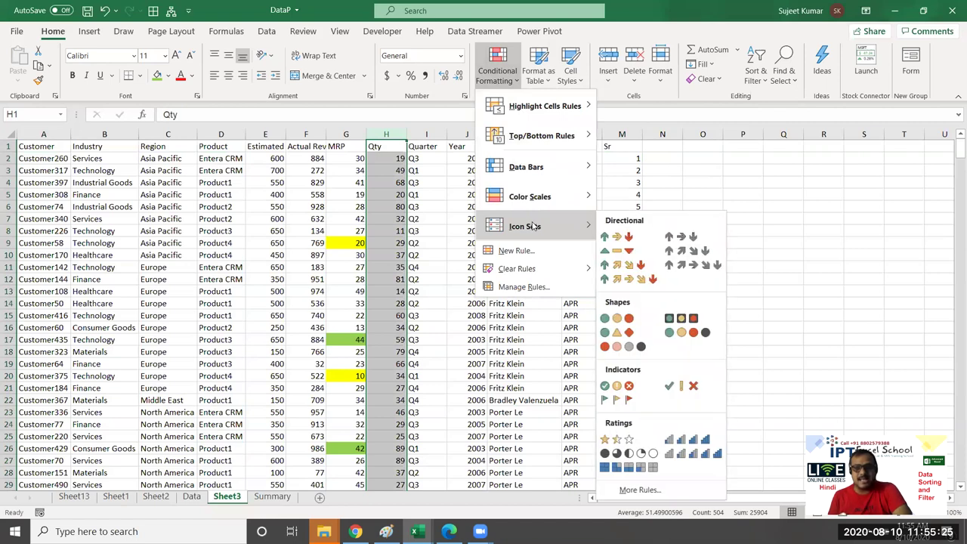
{"action": "left_click", "coordinate": [617, 236]}
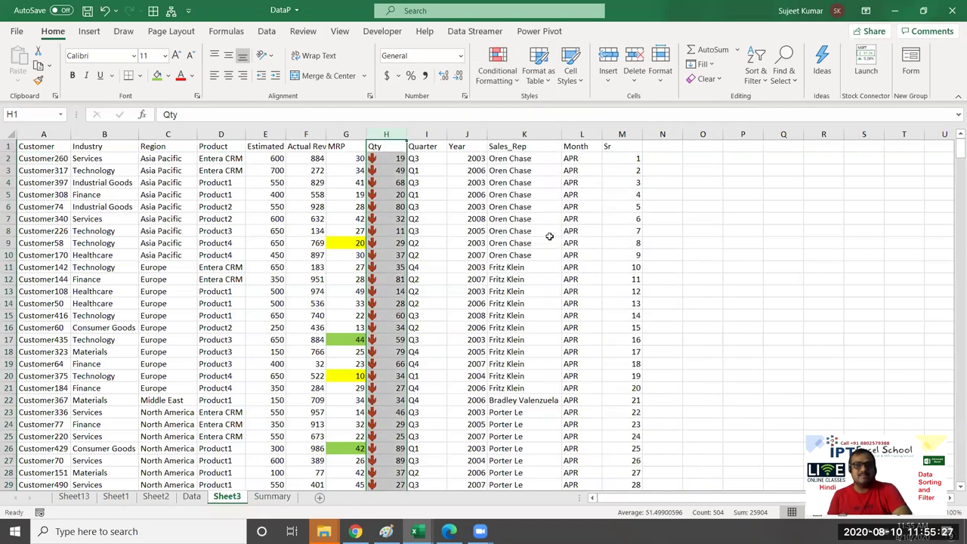
{"action": "left_click_drag", "start_coordinate": [375, 161], "coordinate": [387, 255]}
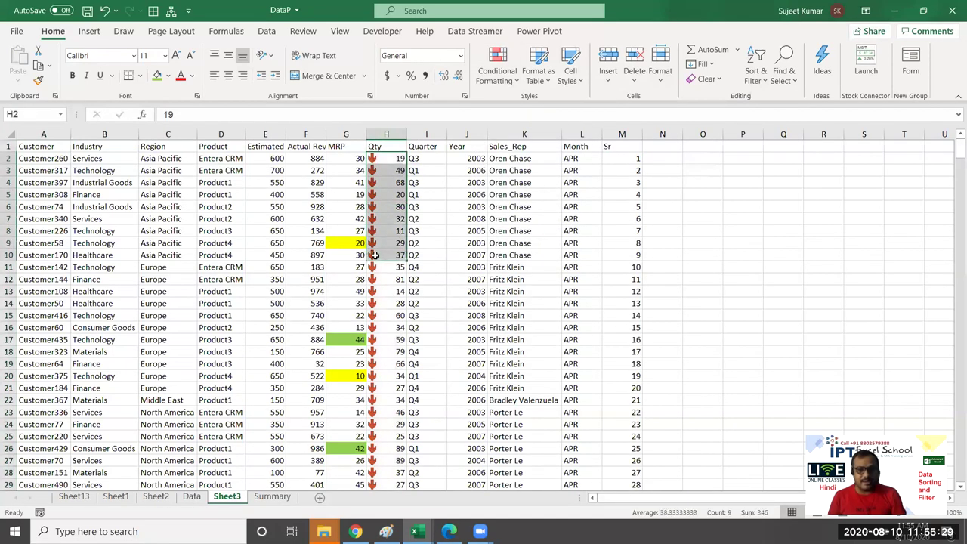
Review the Qty arrows down to row 504, then return to the header
{"action": "scroll", "coordinate": [390, 239], "scroll_direction": "down", "scroll_amount": 12}
{"action": "scroll", "coordinate": [389, 239], "scroll_direction": "down", "scroll_amount": 14}
{"action": "scroll", "coordinate": [390, 239], "scroll_direction": "down", "scroll_amount": 7}
{"action": "left_click", "coordinate": [384, 239]}
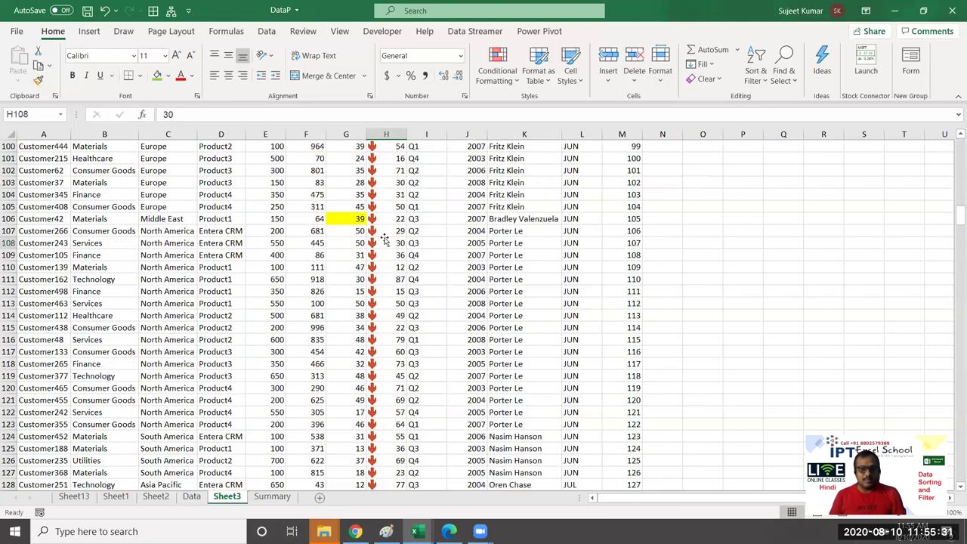
{"action": "key", "text": "ctrl+Down"}
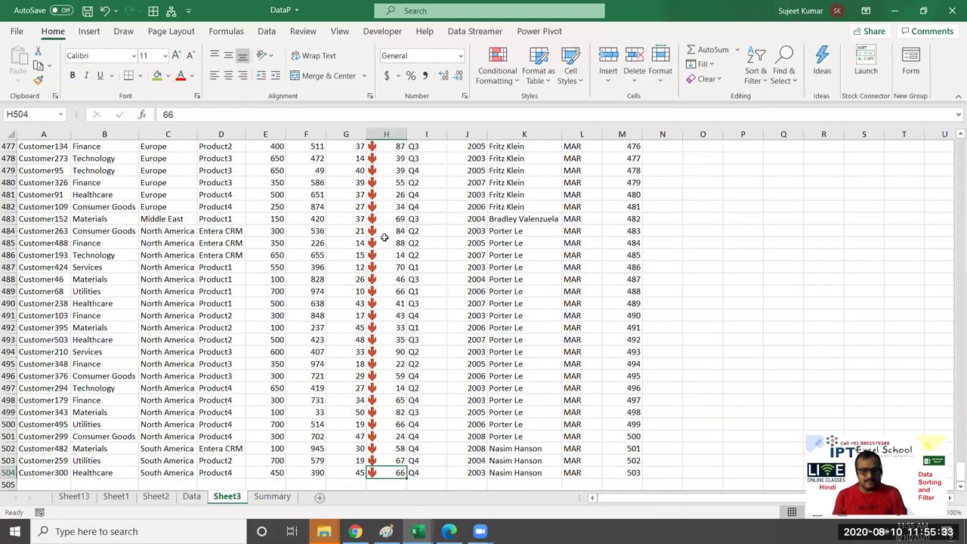
{"action": "key", "text": "Up"}
{"action": "key", "text": "Up"}
{"action": "key", "text": "Up"}
{"action": "key", "text": "Up"}
{"action": "key", "text": "Up"}
{"action": "key", "text": "Up"}
{"action": "key", "text": "Up"}
{"action": "key", "text": "Up"}
{"action": "key", "text": "Up"}
{"action": "key", "text": "Up"}
{"action": "key", "text": "Up"}
{"action": "key", "text": "Up"}
{"action": "key", "text": "Up"}
{"action": "key", "text": "Up"}
{"action": "key", "text": "Up"}
{"action": "key", "text": "Up"}
{"action": "key", "text": "Up"}
{"action": "key", "text": "Up"}
{"action": "key", "text": "Up"}
{"action": "key", "text": "Up"}
{"action": "key", "text": "Up"}
{"action": "key", "text": "Up"}
{"action": "key", "text": "Up"}
{"action": "key", "text": "Up"}
{"action": "key", "text": "Up"}
{"action": "key", "text": "Up"}
{"action": "key", "text": "Up"}
{"action": "key", "text": "Up"}
{"action": "key", "text": "Up"}
{"action": "key", "text": "Up"}
{"action": "key", "text": "Up"}
{"action": "key", "text": "Up"}
{"action": "key", "text": "Up"}
{"action": "key", "text": "Up"}
{"action": "key", "text": "Up"}
{"action": "key", "text": "Up"}
{"action": "key", "text": "Up"}
{"action": "key", "text": "Up"}
{"action": "key", "text": "Up"}
{"action": "key", "text": "Up"}
{"action": "key", "text": "Up"}
{"action": "key", "text": "Up"}
{"action": "key", "text": "Up"}
{"action": "key", "text": "Up"}
{"action": "key", "text": "Up"}
{"action": "key", "text": "Up"}
{"action": "key", "text": "Up"}
{"action": "key", "text": "Up"}
{"action": "key", "text": "Up"}
{"action": "key", "text": "Up"}
{"action": "key", "text": "Up"}
{"action": "key", "text": "Up"}
{"action": "key", "text": "Up"}
{"action": "key", "text": "Up"}
{"action": "key", "text": "Up"}
{"action": "key", "text": "Up"}
{"action": "key", "text": "Up"}
{"action": "key", "text": "Up"}
{"action": "key", "text": "Up"}
{"action": "key", "text": "Up"}
{"action": "key", "text": "Up"}
{"action": "key", "text": "Up"}
{"action": "key", "text": "Up"}
{"action": "key", "text": "Up"}
{"action": "key", "text": "Up"}
{"action": "key", "text": "Up"}
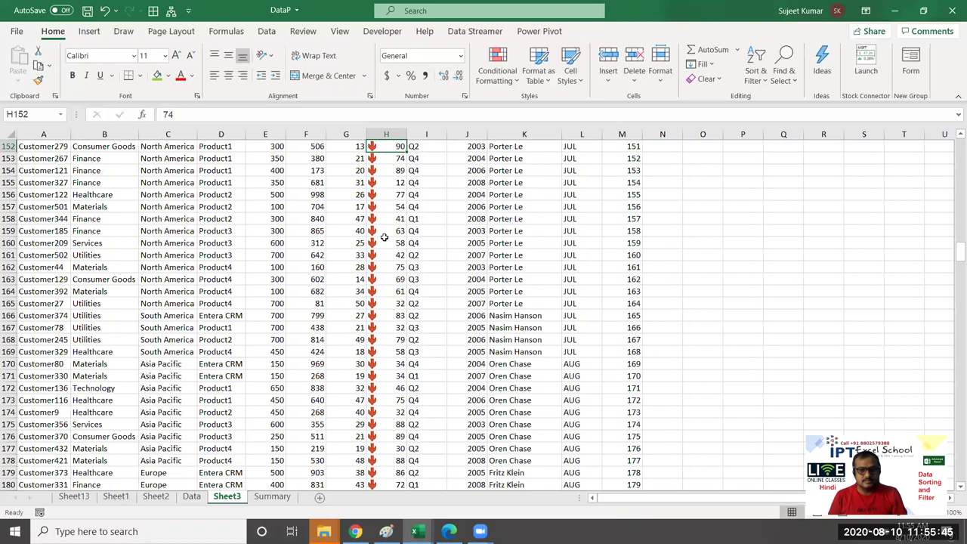
{"action": "key", "text": "Up"}
{"action": "key", "text": "Up"}
{"action": "key", "text": "Up"}
{"action": "key", "text": "Up"}
{"action": "key", "text": "Up"}
{"action": "key", "text": "Up"}
{"action": "key", "text": "Up"}
{"action": "key", "text": "Up"}
{"action": "key", "text": "Up"}
{"action": "key", "text": "Up"}
{"action": "key", "text": "Up"}
{"action": "key", "text": "Up"}
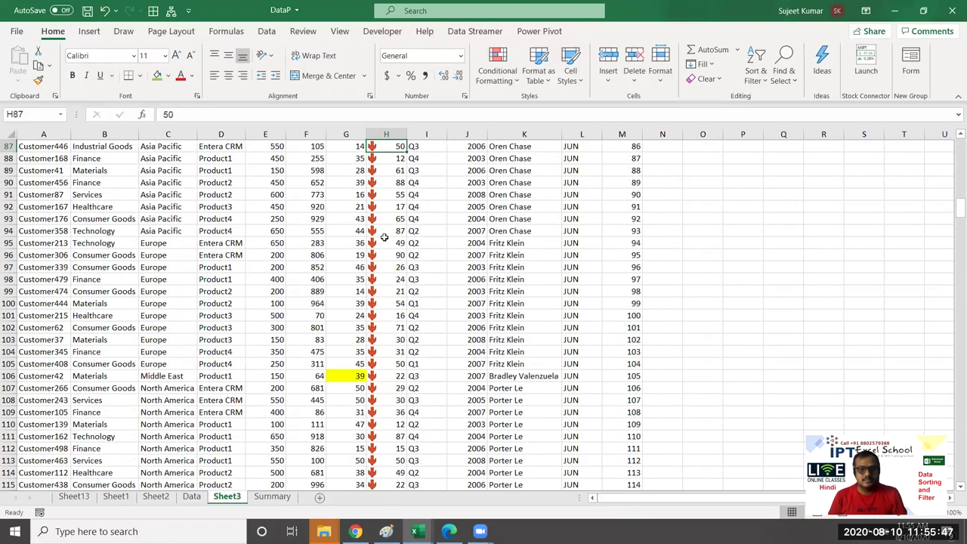
{"action": "key", "text": "Up"}
{"action": "key", "text": "Up"}
{"action": "key", "text": "Up"}
{"action": "key", "text": "Up"}
{"action": "key", "text": "Up"}
{"action": "key", "text": "Up"}
{"action": "key", "text": "Up"}
{"action": "key", "text": "Up"}
{"action": "key", "text": "Up"}
{"action": "key", "text": "Up"}
{"action": "key", "text": "Up"}
{"action": "key", "text": "Up"}
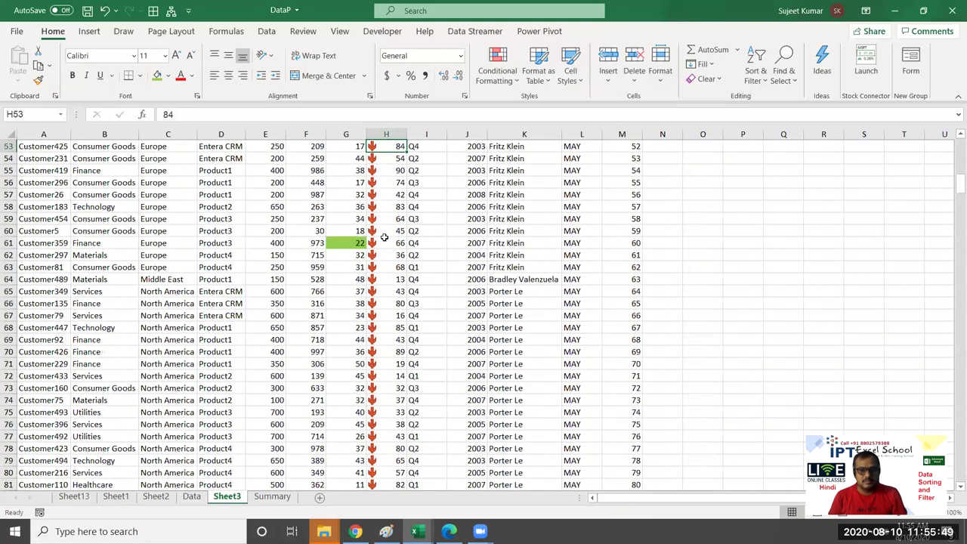
{"action": "key", "text": "ctrl+Up"}
Turn on filter dropdowns for the table headers
{"action": "key", "text": "ctrl+shift+l"}
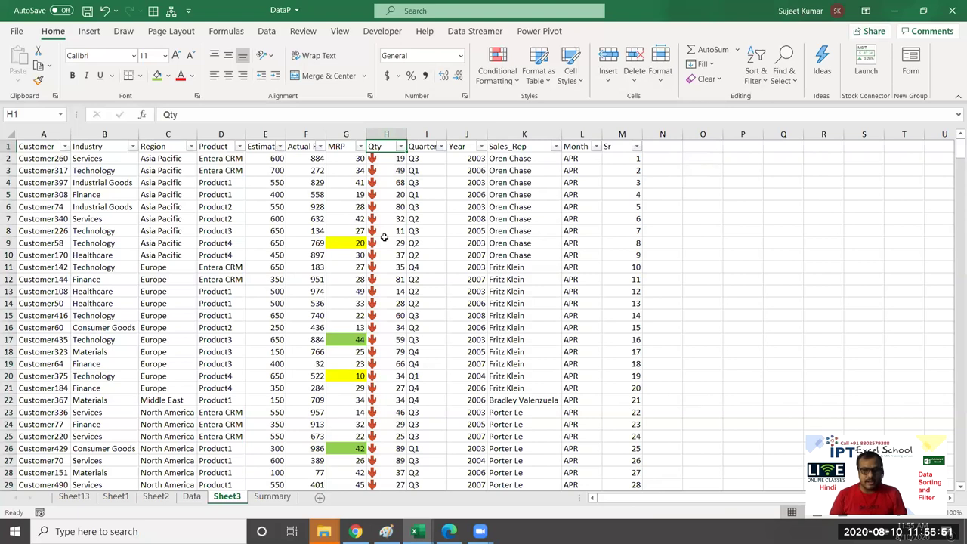
{"action": "left_click", "coordinate": [394, 168]}
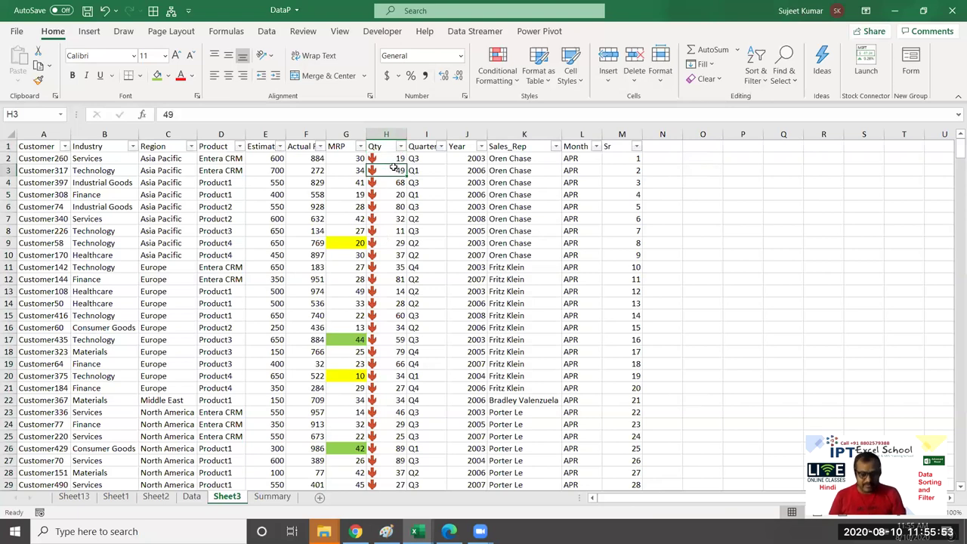
{"action": "key", "text": "ctrl+shift+l"}
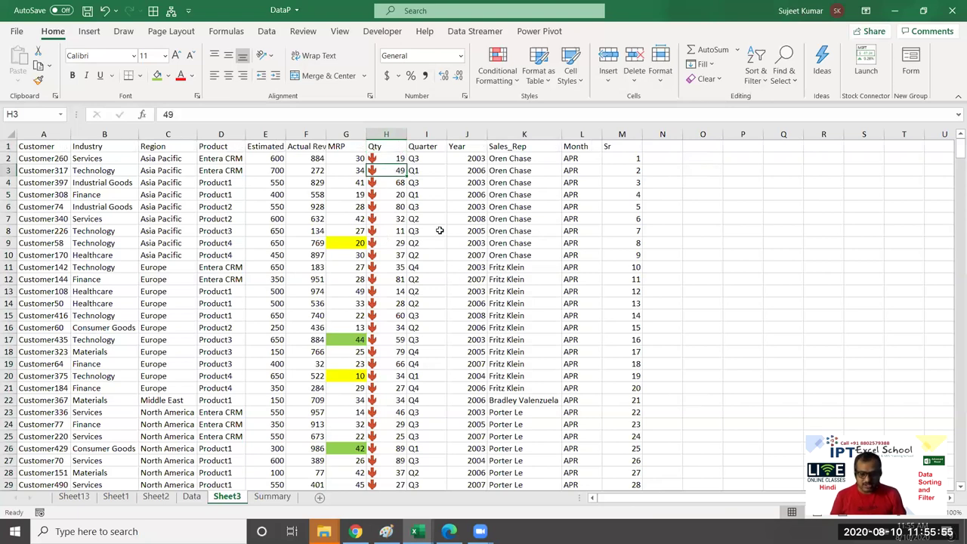
{"action": "key", "text": "ctrl+shift+l"}
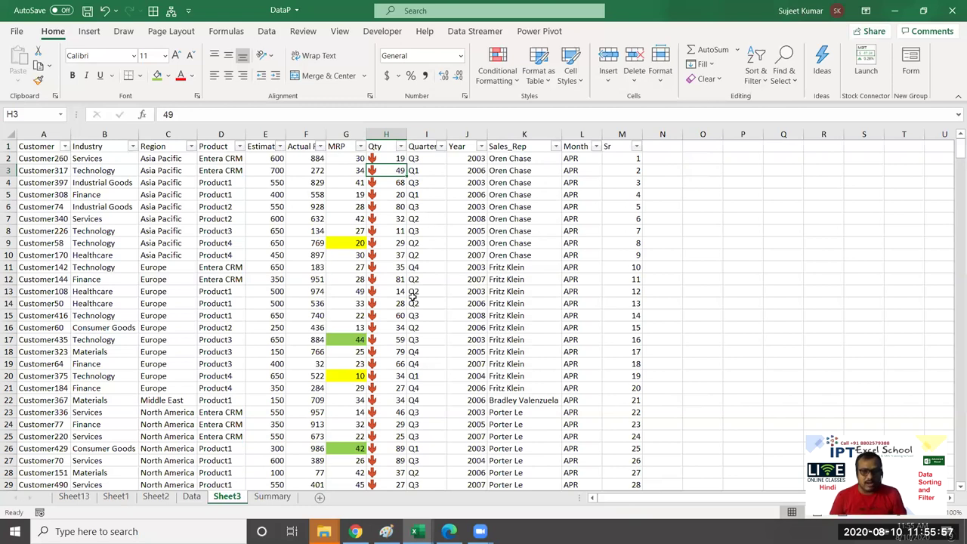
Filter the Qty column to show only the row with 780
{"action": "left_click", "coordinate": [402, 147]}
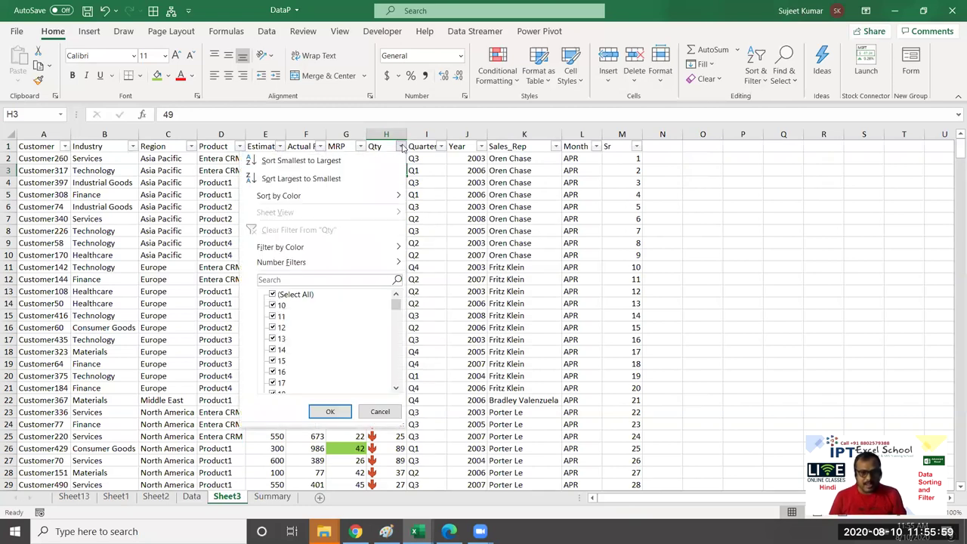
{"action": "mouse_move", "coordinate": [348, 252]}
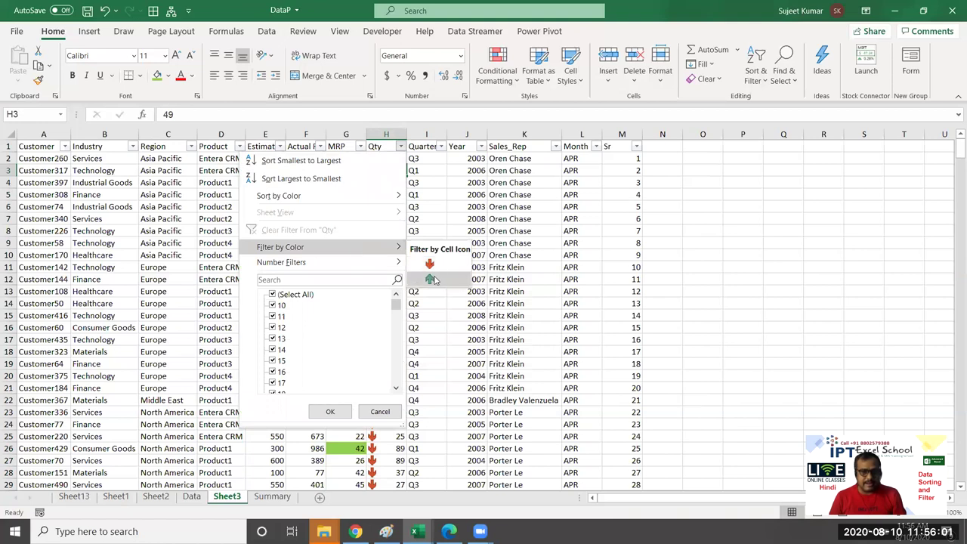
{"action": "left_click_drag", "start_coordinate": [397, 307], "coordinate": [397, 378]}
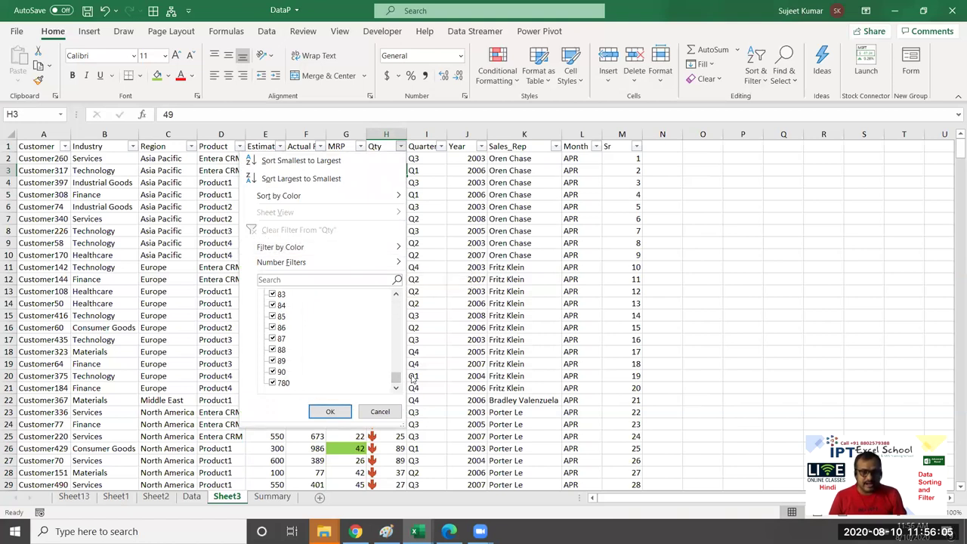
{"action": "mouse_move", "coordinate": [398, 378]}
{"action": "left_mouse_down"}
{"action": "mouse_move", "coordinate": [398, 305]}
{"action": "mouse_move", "coordinate": [397, 378]}
{"action": "left_mouse_up"}
{"action": "left_click", "coordinate": [274, 294]}
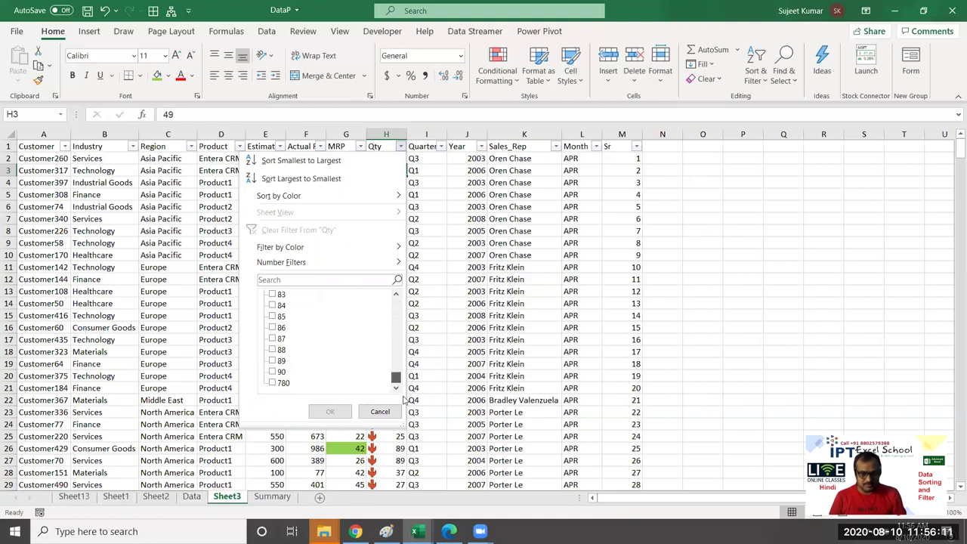
{"action": "left_click", "coordinate": [281, 383]}
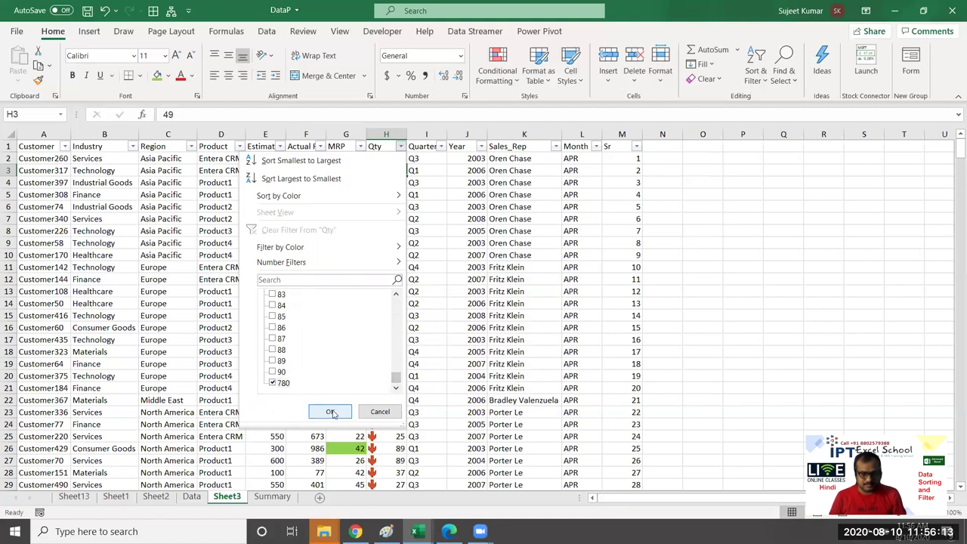
{"action": "left_click", "coordinate": [330, 411]}
Change the Qty 780 in H220 to 78 and remove the filters
{"action": "left_click", "coordinate": [390, 158]}
{"action": "type", "text": "78"}
{"action": "key", "text": "Return"}
{"action": "left_click", "coordinate": [376, 156]}
{"action": "key", "text": "ctrl+shift+l"}
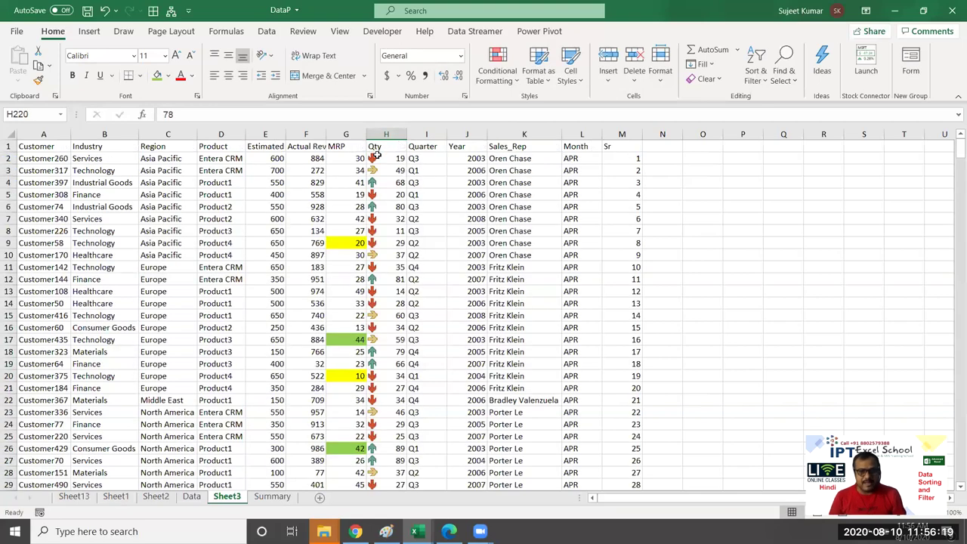
Check the updated arrows on Qty cells H2 through H7
{"action": "left_click", "coordinate": [384, 159]}
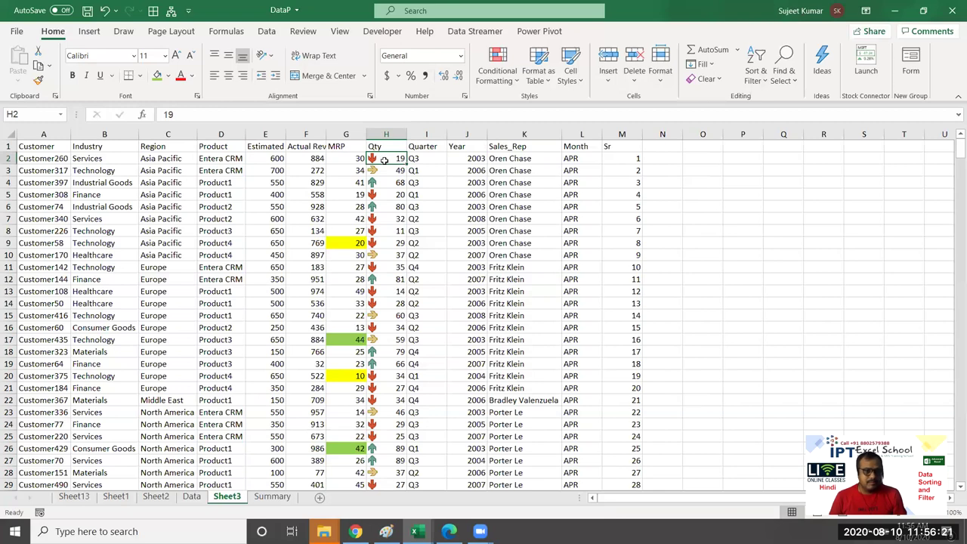
{"action": "left_click", "coordinate": [384, 172]}
{"action": "left_click", "coordinate": [384, 182]}
{"action": "left_click", "coordinate": [381, 194]}
{"action": "left_click", "coordinate": [381, 207]}
{"action": "left_click", "coordinate": [381, 219]}
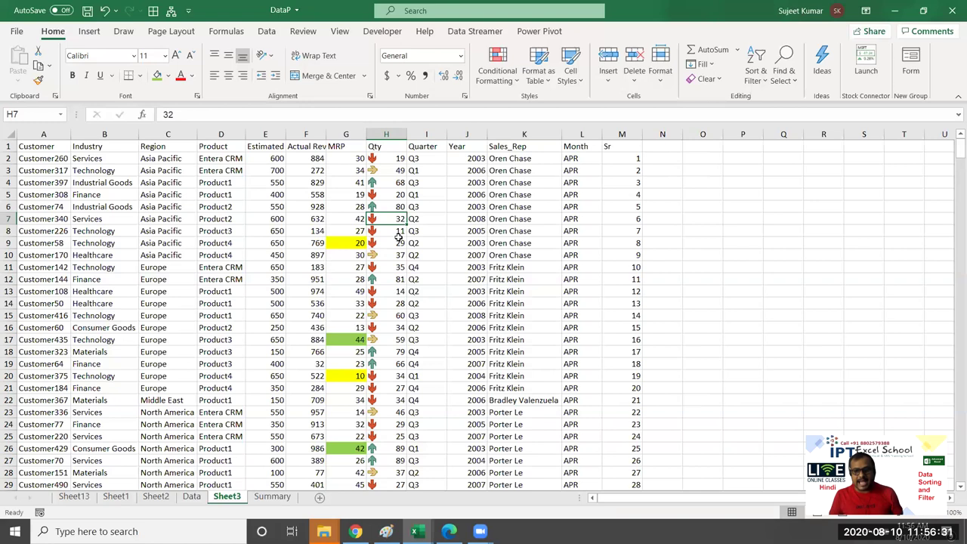
{"action": "left_click", "coordinate": [391, 147]}
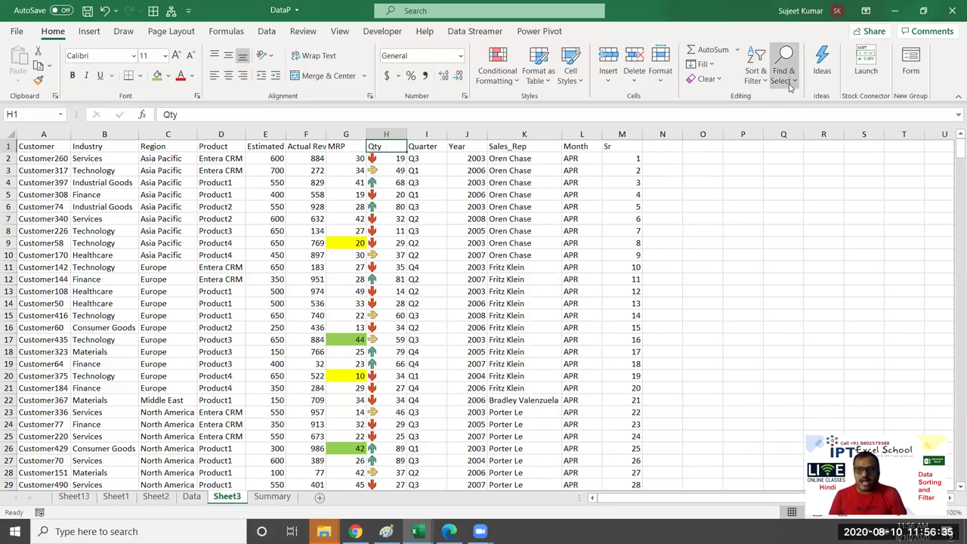
In Custom Sort, set the first level to Qty by conditional formatting icon, green up arrow on top
{"action": "left_click", "coordinate": [763, 87]}
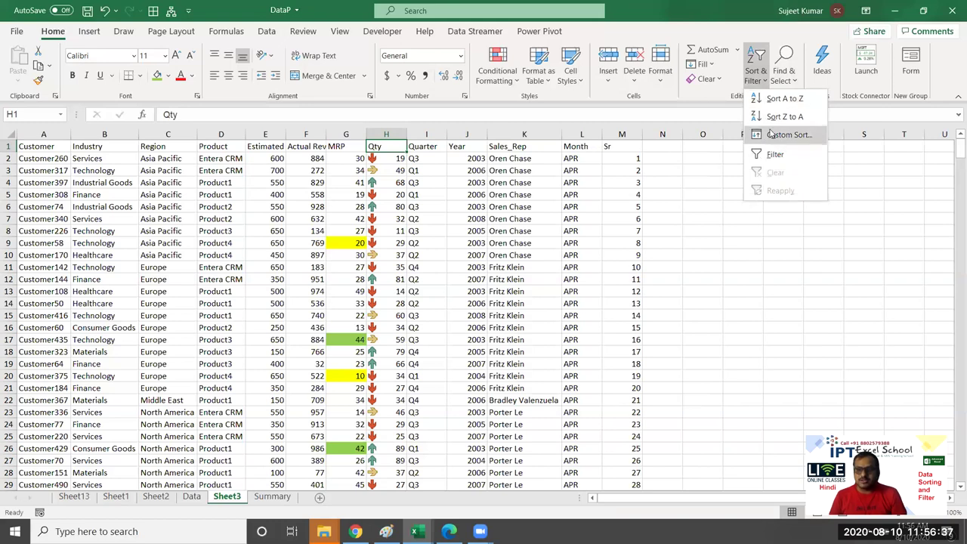
{"action": "left_click", "coordinate": [771, 133]}
{"action": "left_click", "coordinate": [433, 230]}
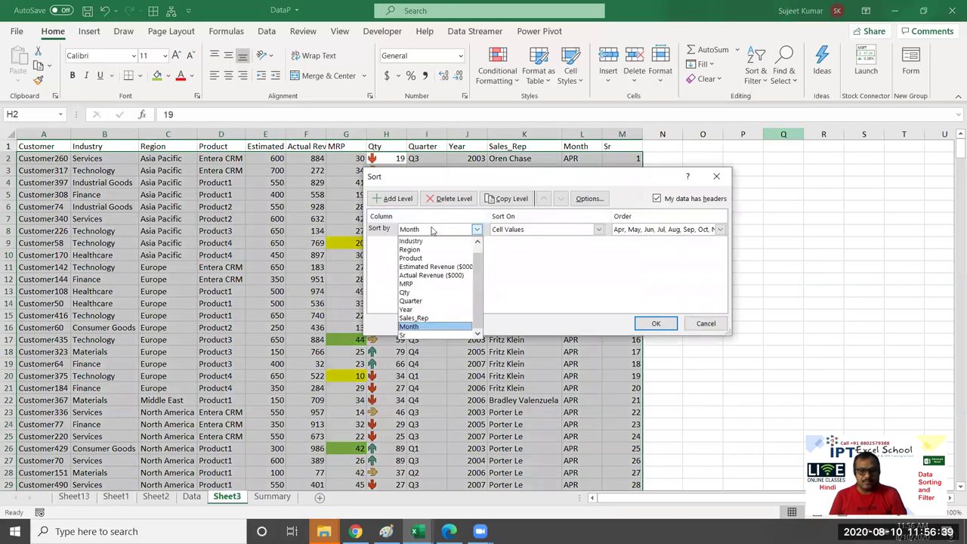
{"action": "left_click", "coordinate": [427, 293]}
{"action": "left_click", "coordinate": [518, 229]}
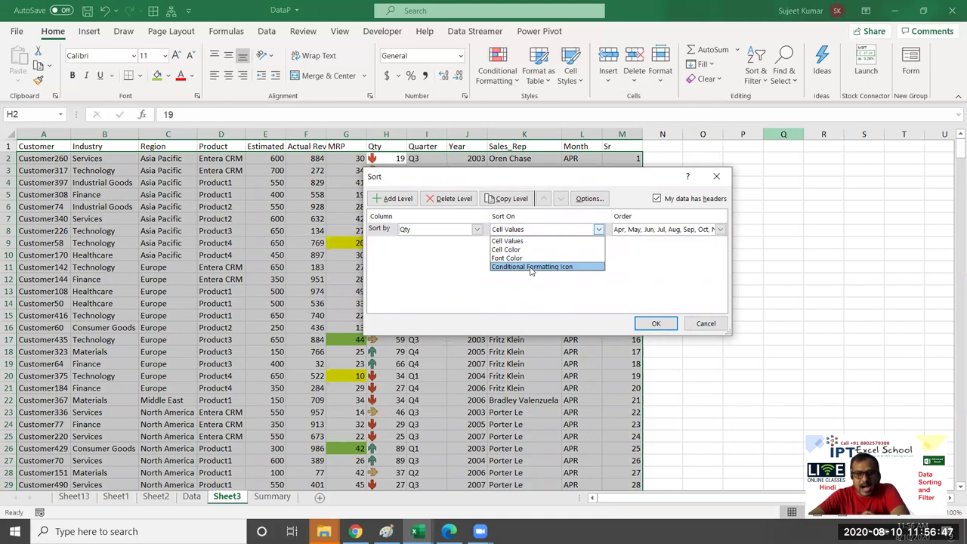
{"action": "left_click", "coordinate": [530, 268]}
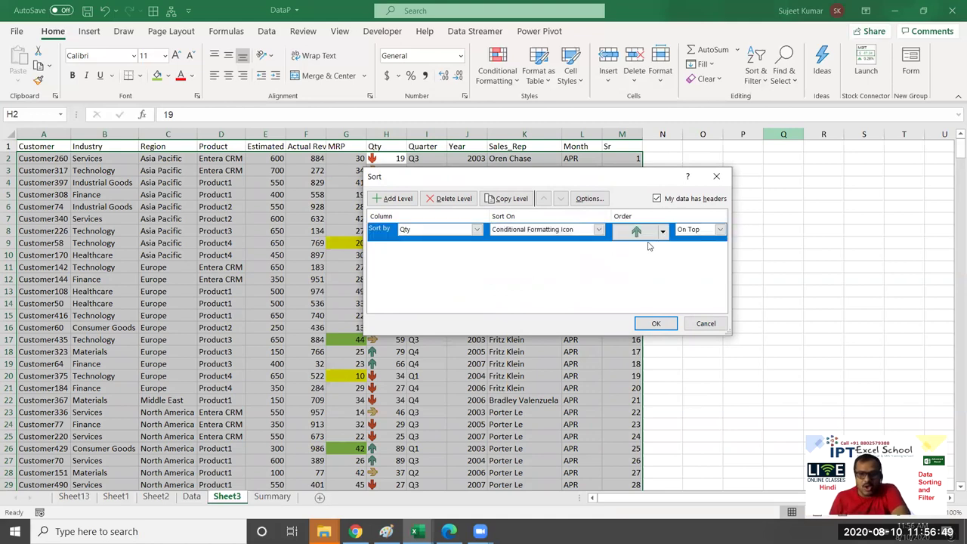
Add a second Qty icon level with the yellow sideways arrow on top
{"action": "left_click", "coordinate": [399, 200]}
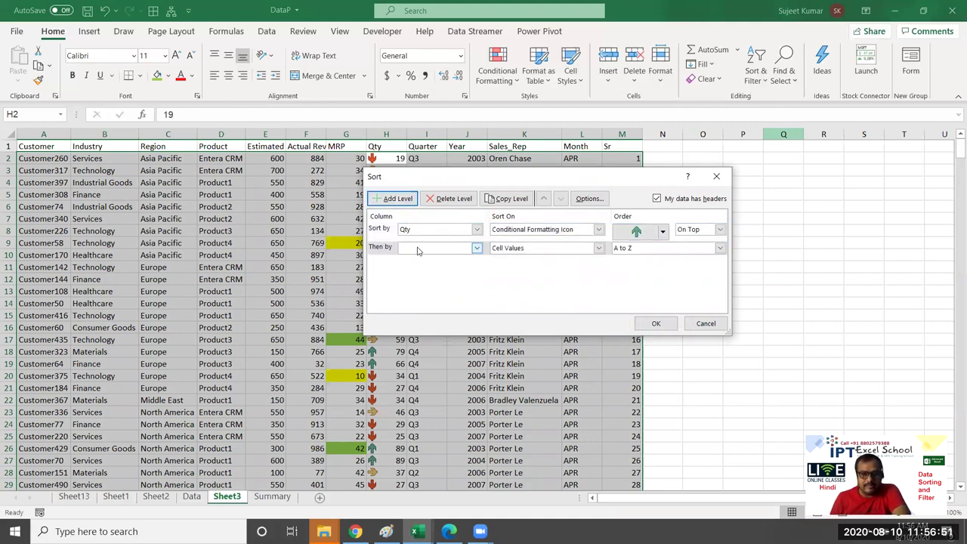
{"action": "left_click", "coordinate": [418, 250]}
{"action": "left_click", "coordinate": [423, 321]}
{"action": "left_click", "coordinate": [517, 250]}
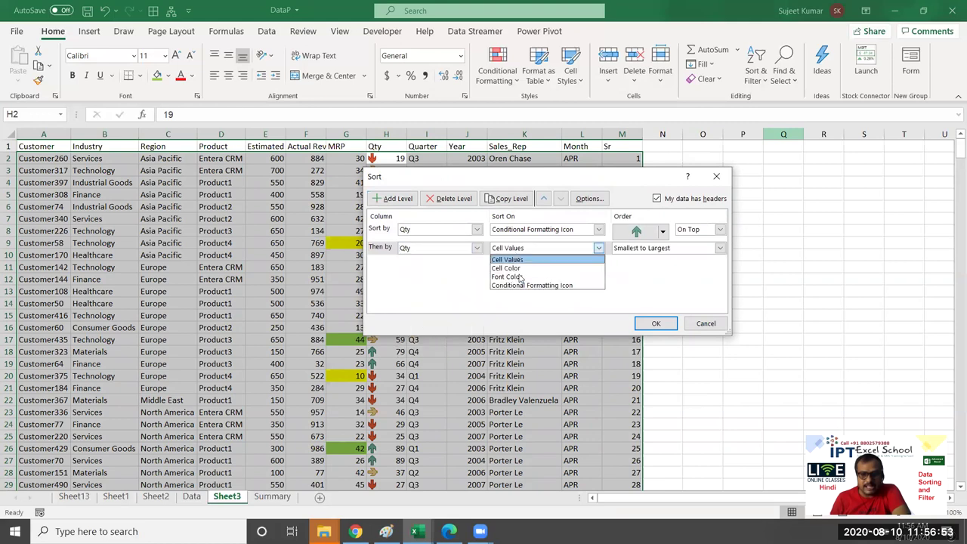
{"action": "left_click", "coordinate": [526, 295]}
{"action": "left_click", "coordinate": [533, 248]}
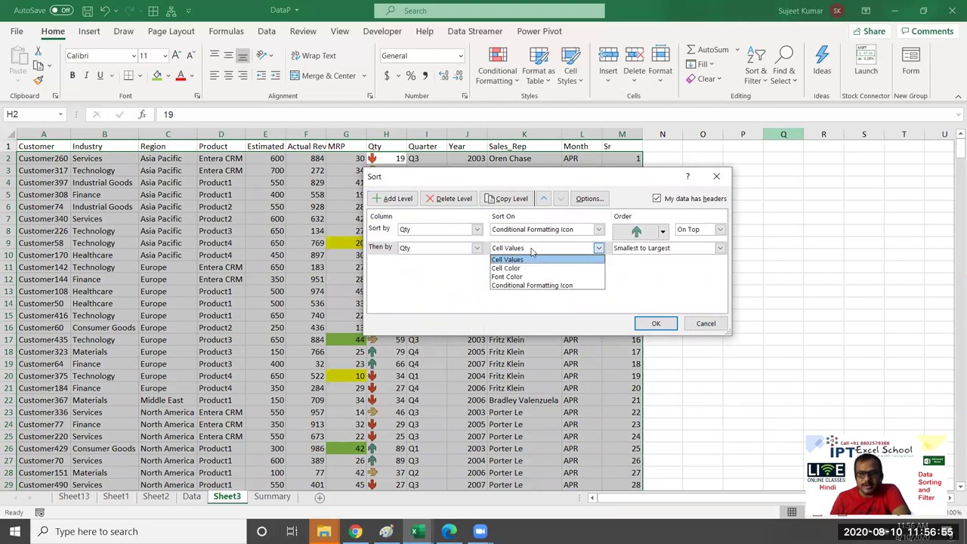
{"action": "left_click", "coordinate": [518, 284]}
{"action": "left_click", "coordinate": [663, 251]}
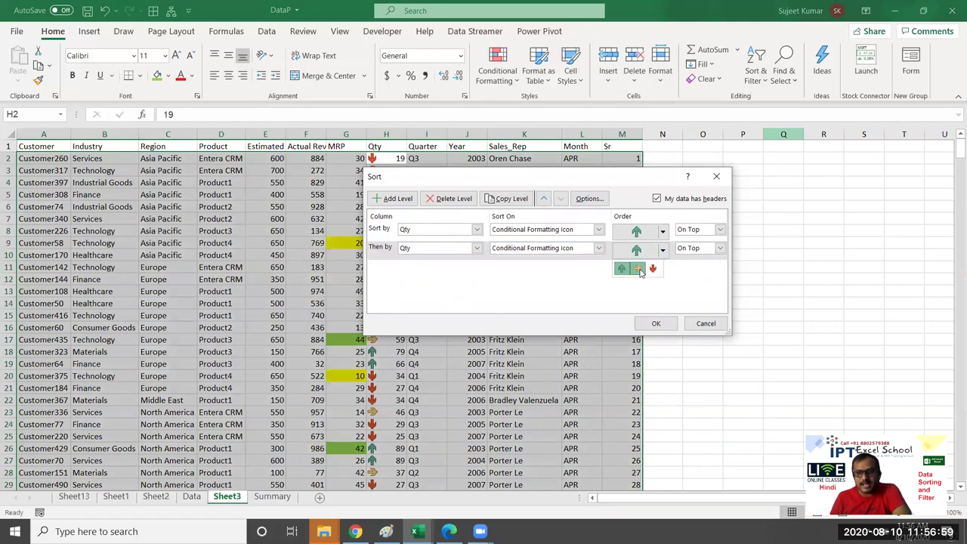
{"action": "left_click", "coordinate": [638, 269]}
Add a third Qty icon level with the red down arrow on top
{"action": "left_click", "coordinate": [394, 200]}
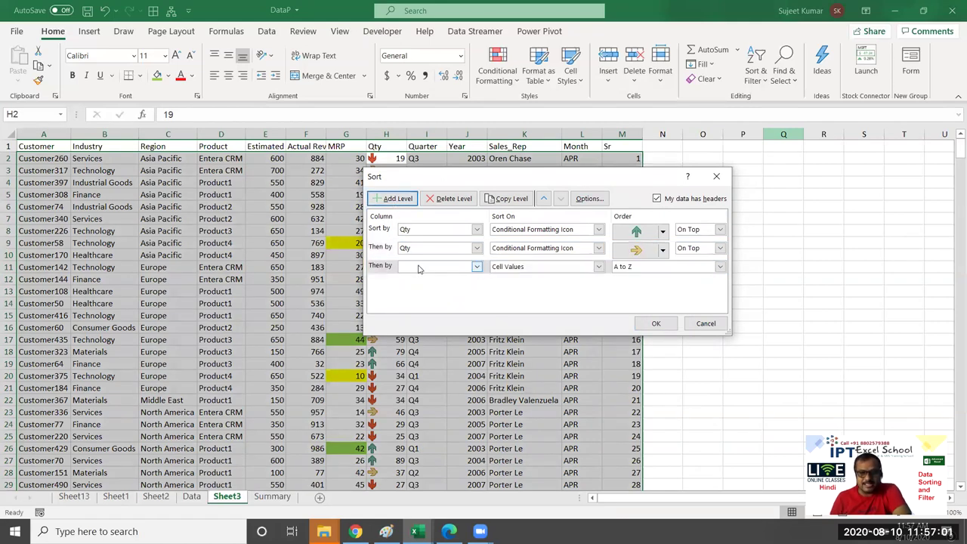
{"action": "left_click", "coordinate": [476, 267]}
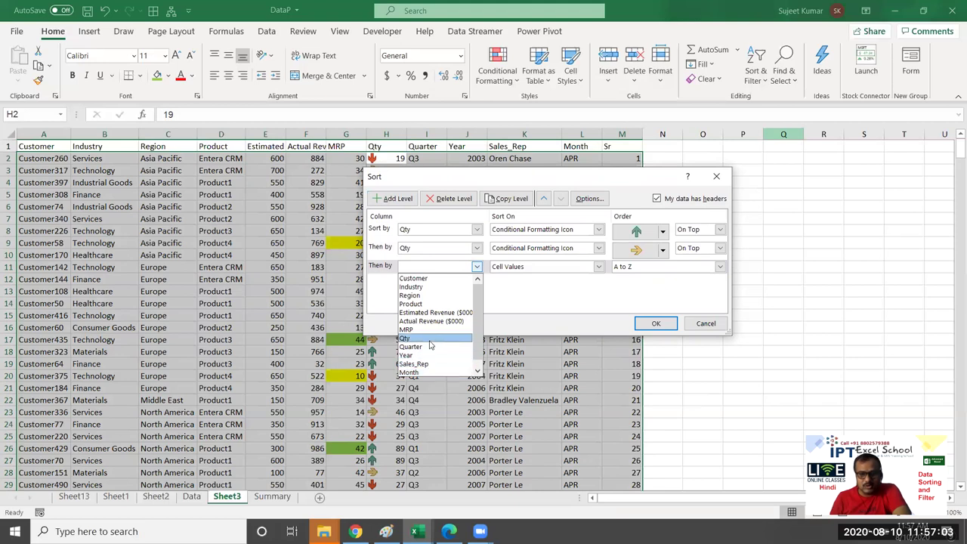
{"action": "left_click", "coordinate": [433, 338]}
{"action": "left_click", "coordinate": [511, 266]}
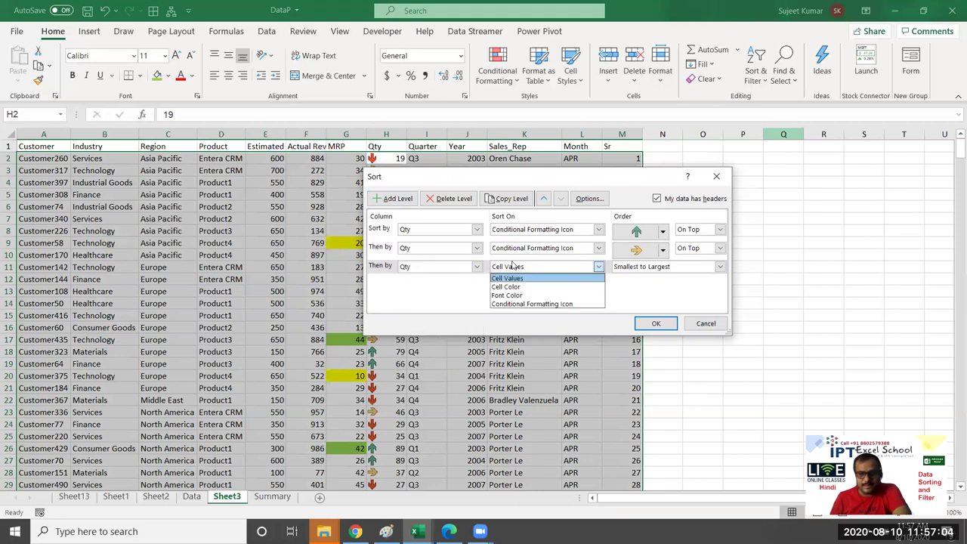
{"action": "left_click", "coordinate": [542, 304]}
{"action": "left_click", "coordinate": [663, 267]}
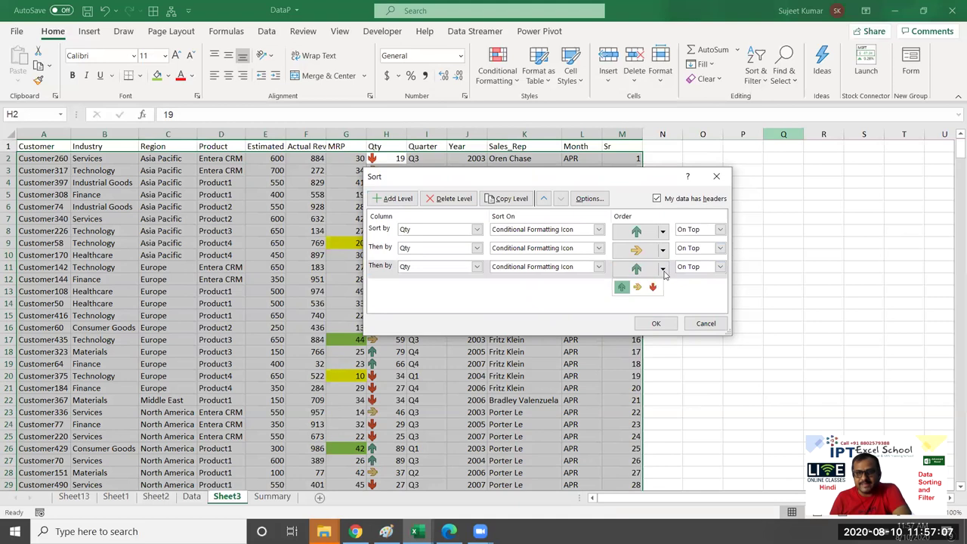
{"action": "left_click", "coordinate": [654, 288]}
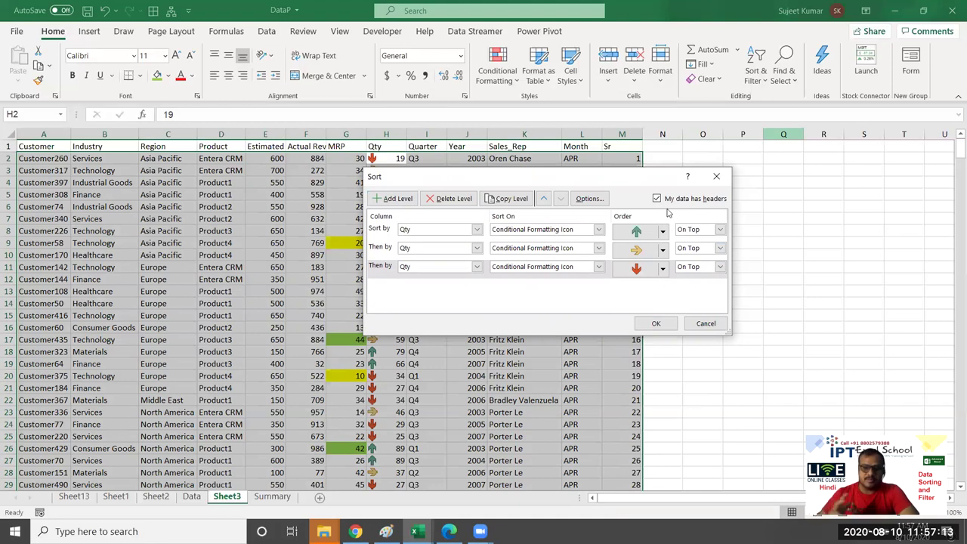
{"action": "left_click", "coordinate": [654, 324]}
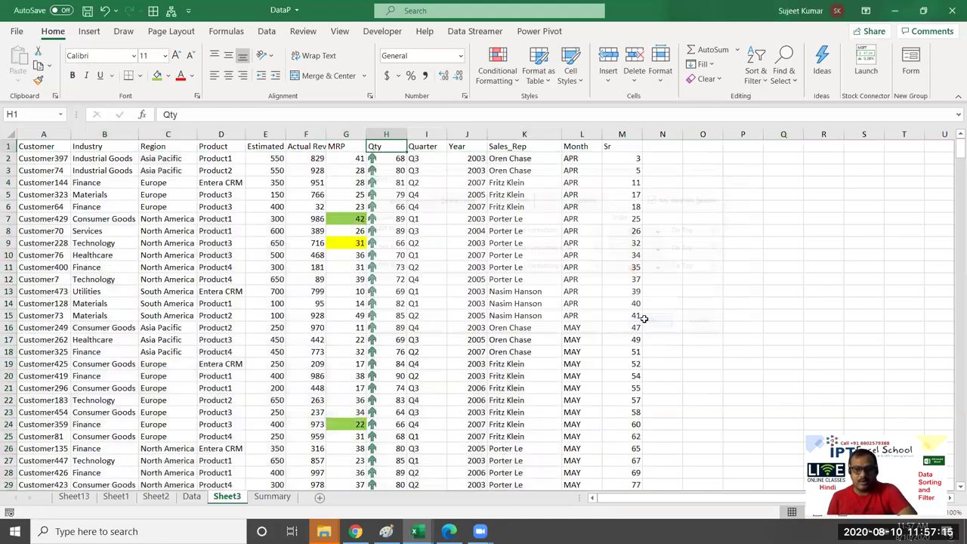
{"action": "left_click_drag", "start_coordinate": [399, 158], "coordinate": [387, 375]}
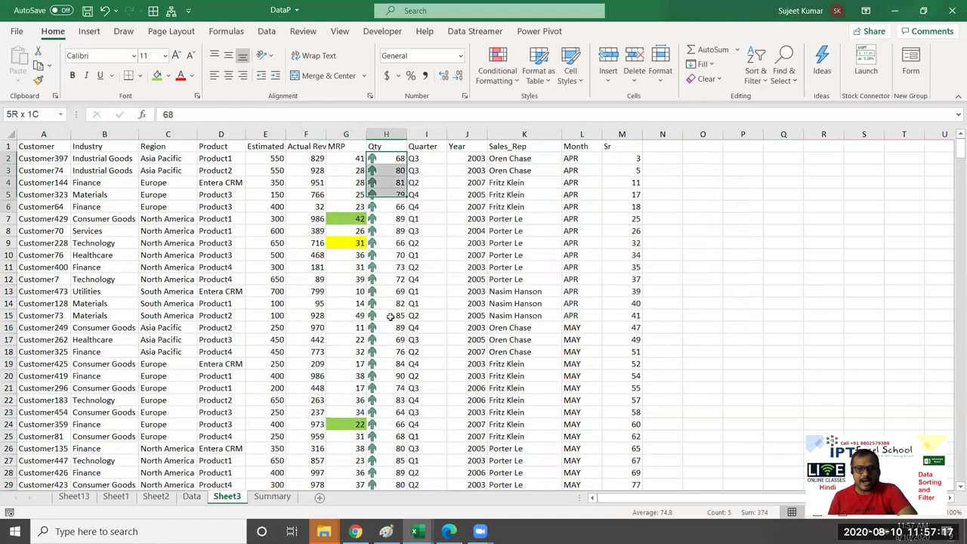
{"action": "scroll", "coordinate": [387, 371], "scroll_direction": "down", "scroll_amount": 13}
{"action": "scroll", "coordinate": [387, 368], "scroll_direction": "down", "scroll_amount": 13}
{"action": "scroll", "coordinate": [387, 369], "scroll_direction": "down", "scroll_amount": 14}
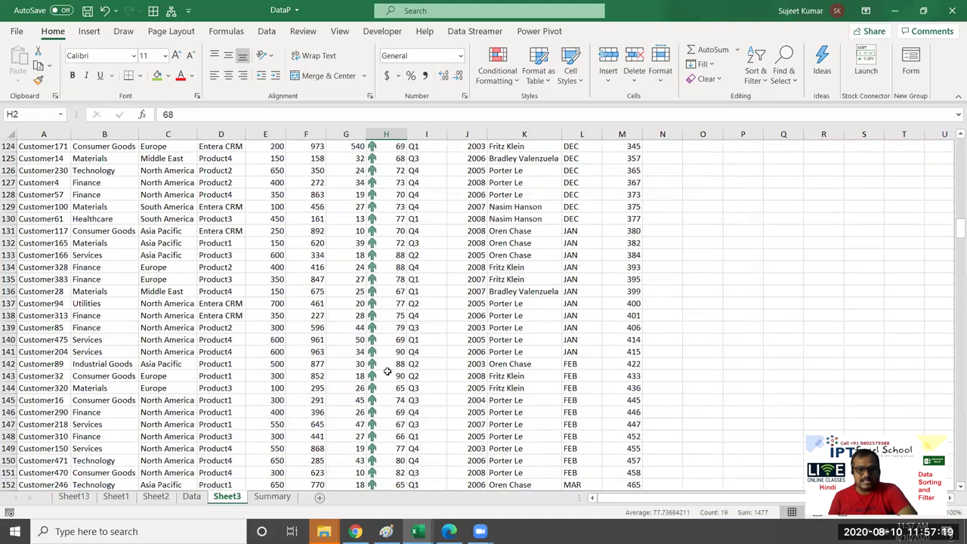
{"action": "scroll", "coordinate": [387, 369], "scroll_direction": "down", "scroll_amount": 18}
{"action": "scroll", "coordinate": [386, 371], "scroll_direction": "down", "scroll_amount": 9}
{"action": "scroll", "coordinate": [386, 371], "scroll_direction": "down", "scroll_amount": 12}
{"action": "scroll", "coordinate": [386, 371], "scroll_direction": "down", "scroll_amount": 12}
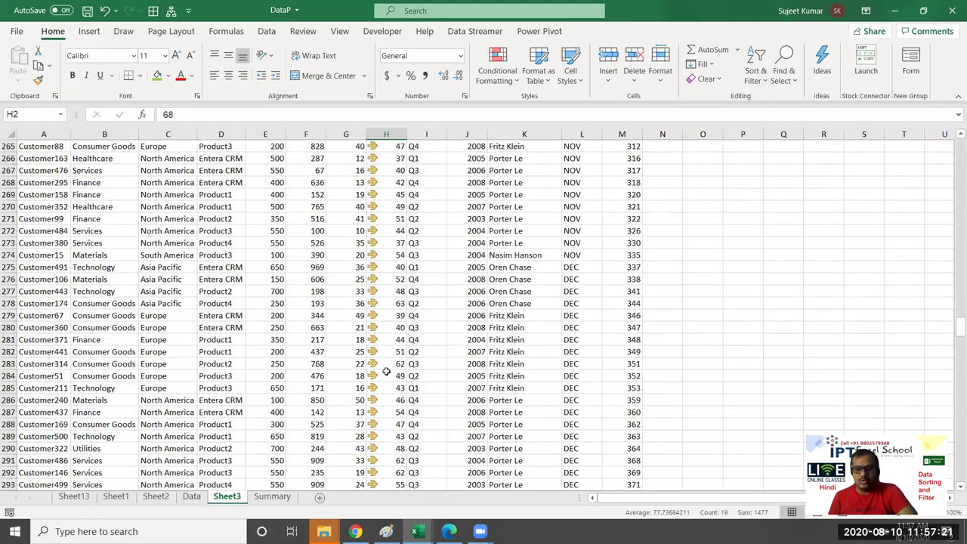
{"action": "scroll", "coordinate": [386, 372], "scroll_direction": "down", "scroll_amount": 12}
{"action": "scroll", "coordinate": [386, 372], "scroll_direction": "down", "scroll_amount": 12}
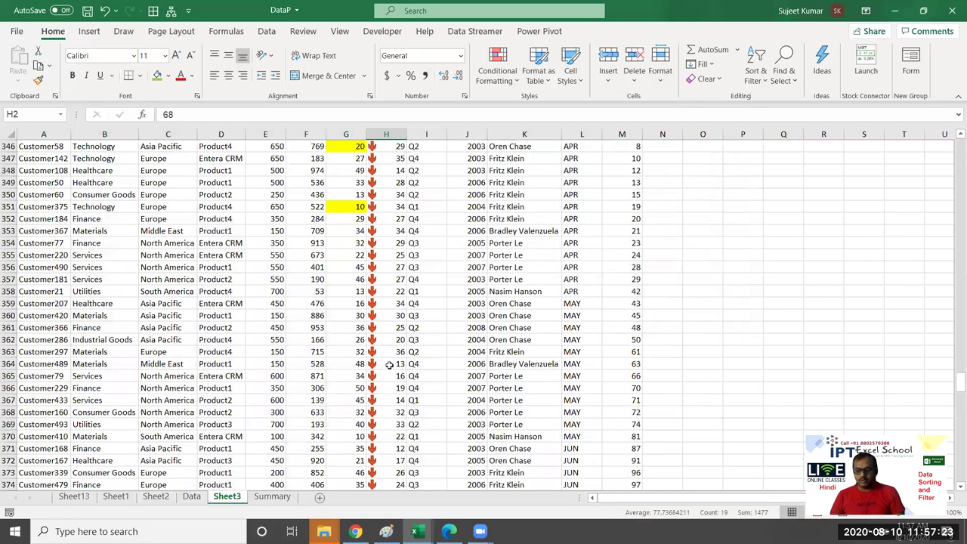
{"action": "key", "text": "ctrl+Up"}
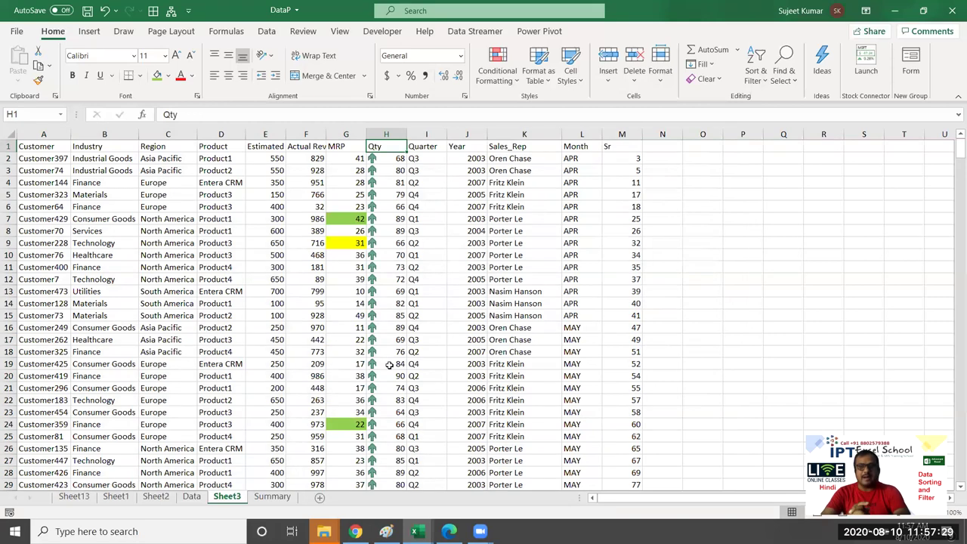
Enter lowercase 'apr' in L7 and L10, then select L2:L6 and L6:L12 to compare cases
{"action": "left_click", "coordinate": [581, 220]}
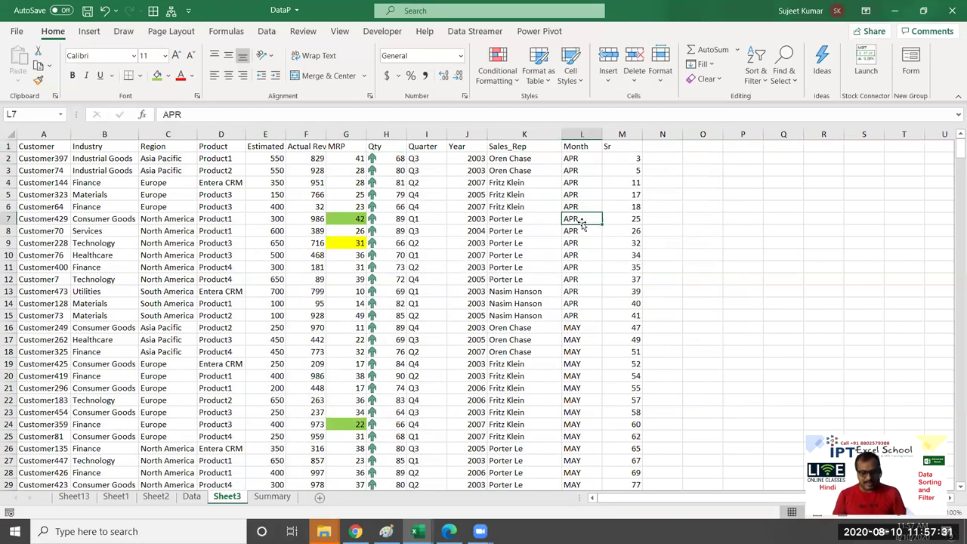
{"action": "type", "text": "ap"}
{"action": "key", "text": "Return"}
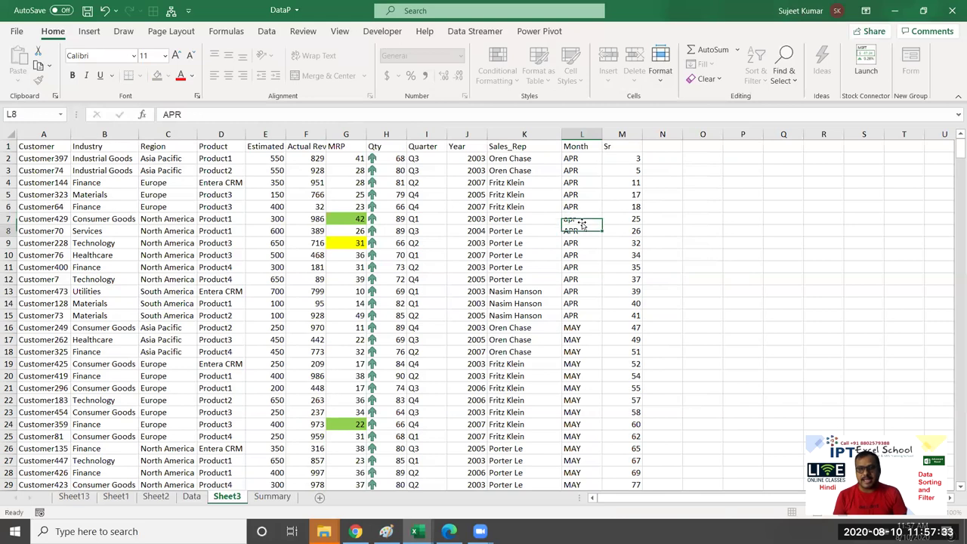
{"action": "key", "text": "Return"}
{"action": "key", "text": "Return"}
{"action": "type", "text": "apr"}
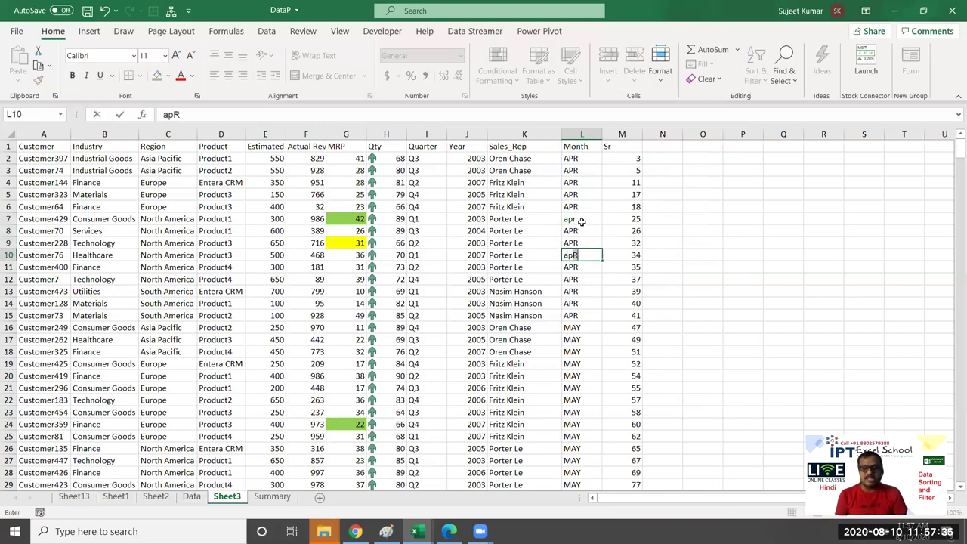
{"action": "key", "text": "Return"}
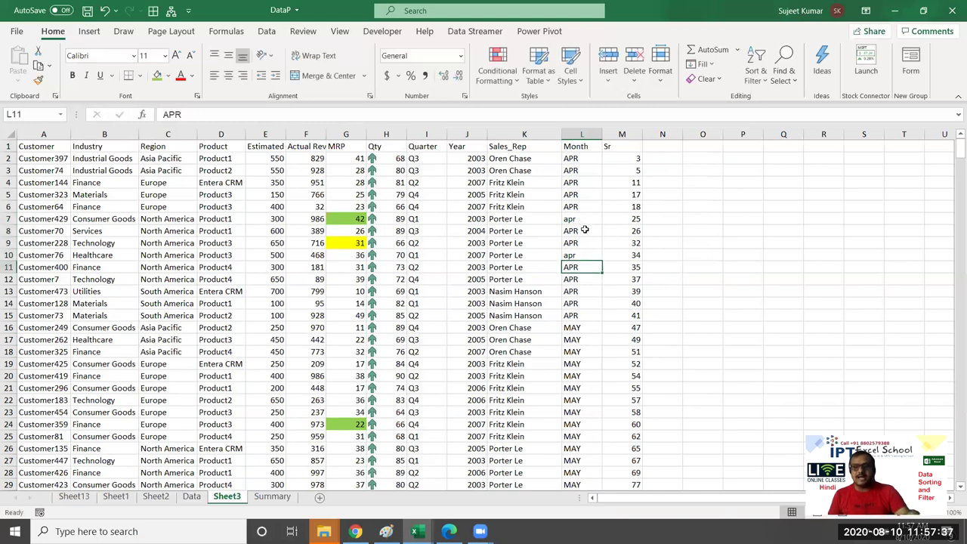
{"action": "left_click_drag", "start_coordinate": [582, 207], "coordinate": [579, 159]}
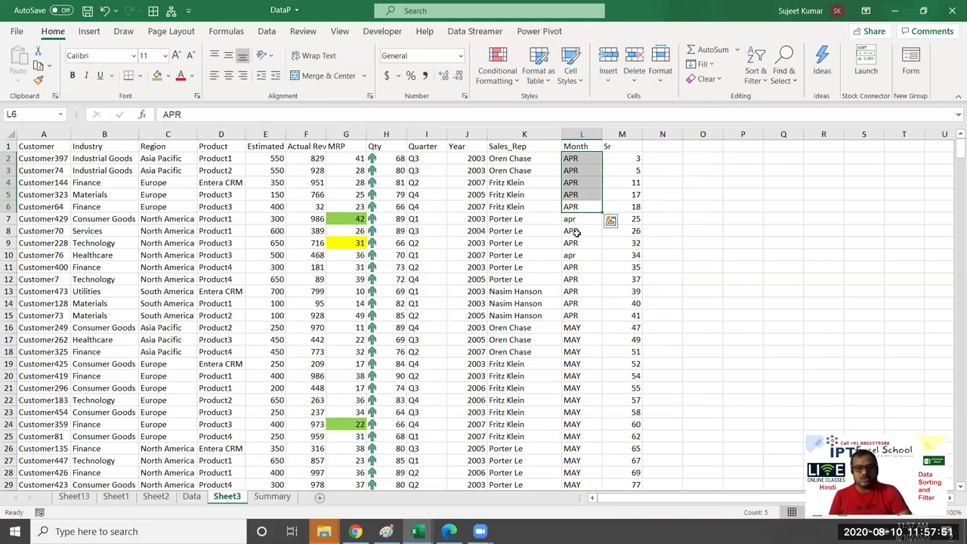
{"action": "left_click_drag", "start_coordinate": [573, 281], "coordinate": [572, 204]}
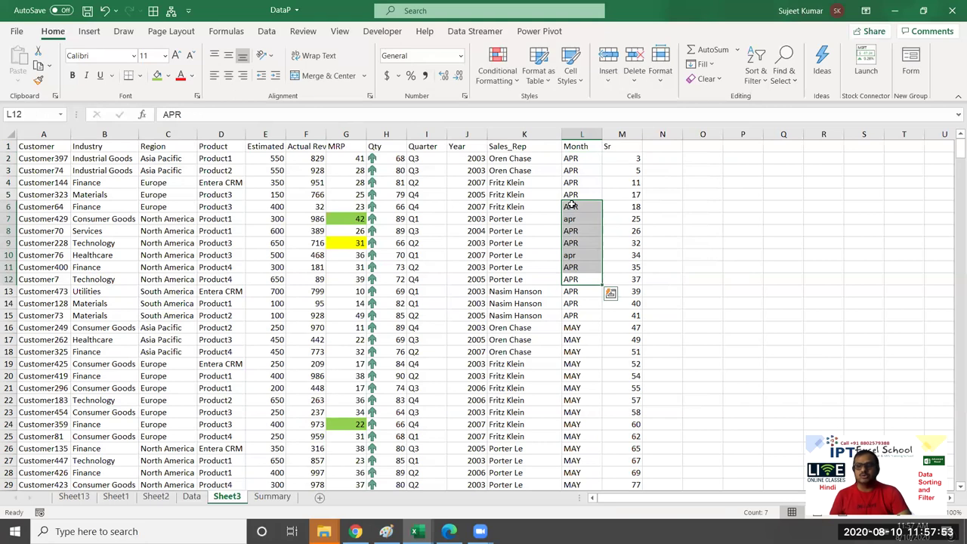
Bring up Custom Sort for the sales table and delete the two extra sort levels
{"action": "left_click", "coordinate": [589, 163]}
{"action": "left_click", "coordinate": [755, 71]}
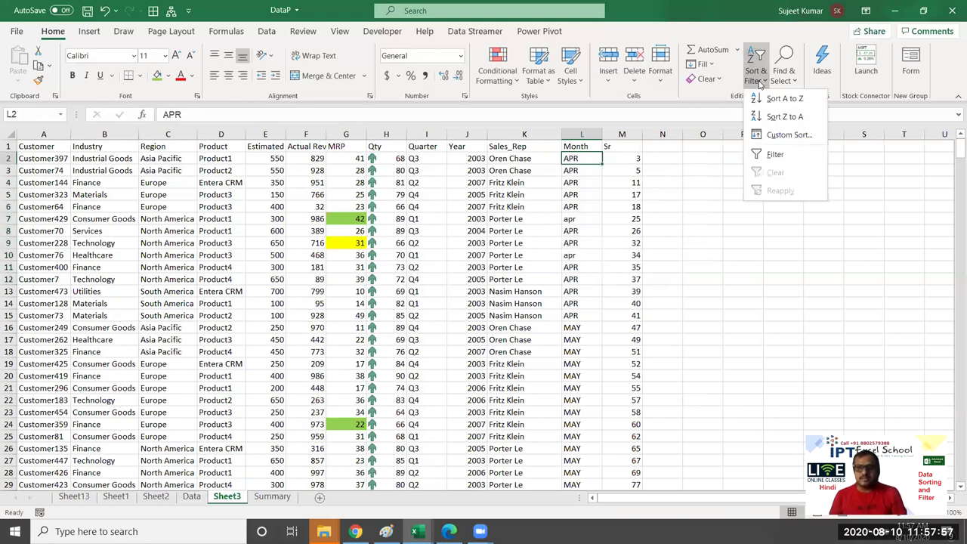
{"action": "left_click", "coordinate": [779, 135]}
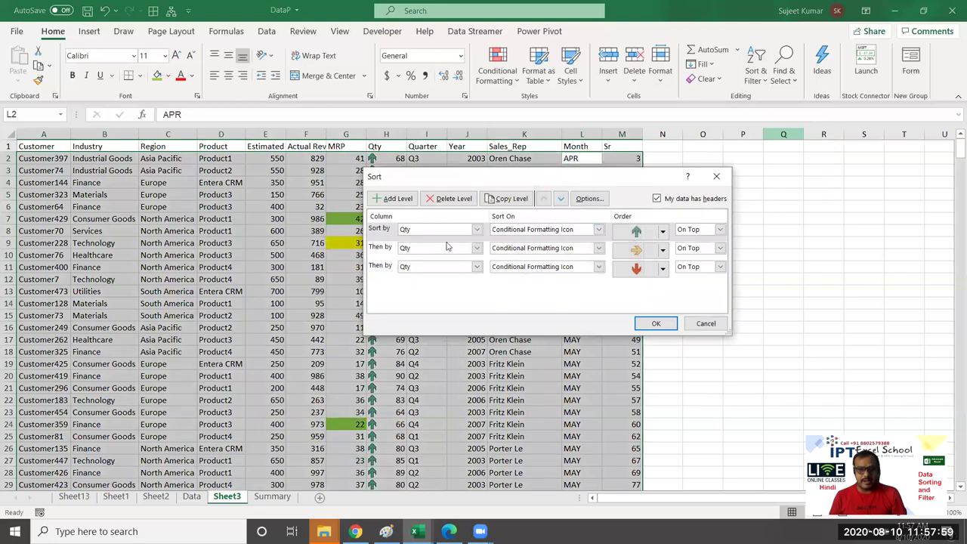
{"action": "left_click", "coordinate": [477, 267]}
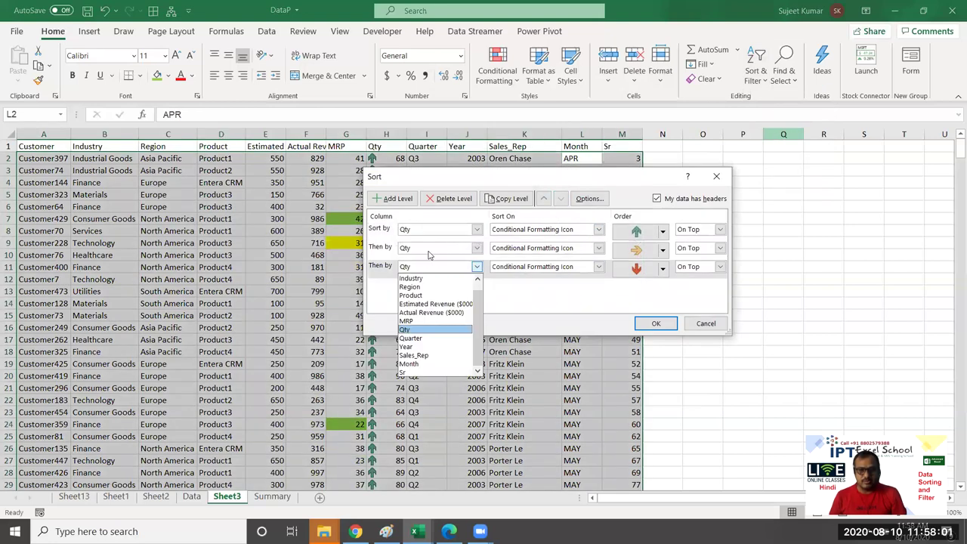
{"action": "left_click", "coordinate": [452, 198]}
{"action": "left_click", "coordinate": [452, 199]}
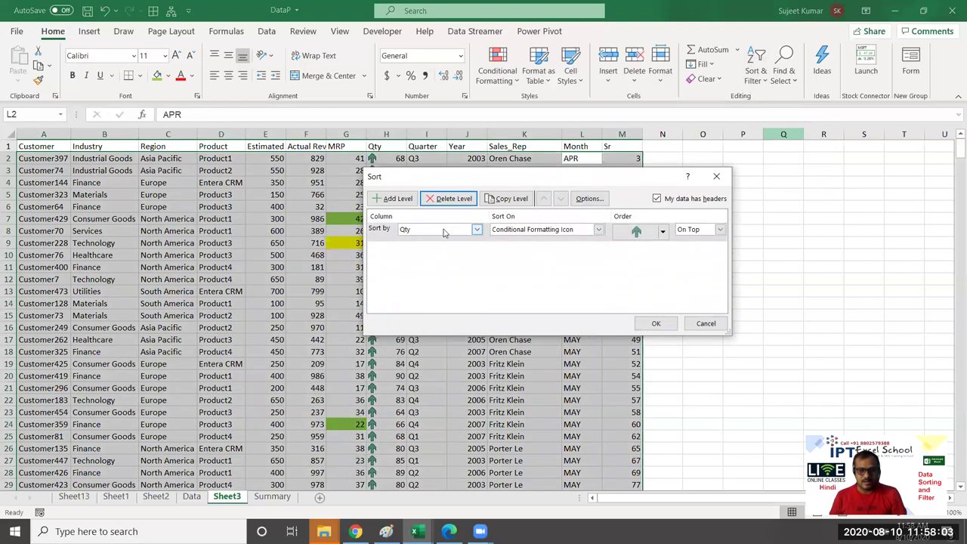
Sort by Month on cell values using the Jan–Dec custom list order
{"action": "left_click", "coordinate": [477, 229]}
{"action": "left_click", "coordinate": [412, 327]}
{"action": "left_click", "coordinate": [598, 229]}
{"action": "left_click", "coordinate": [529, 242]}
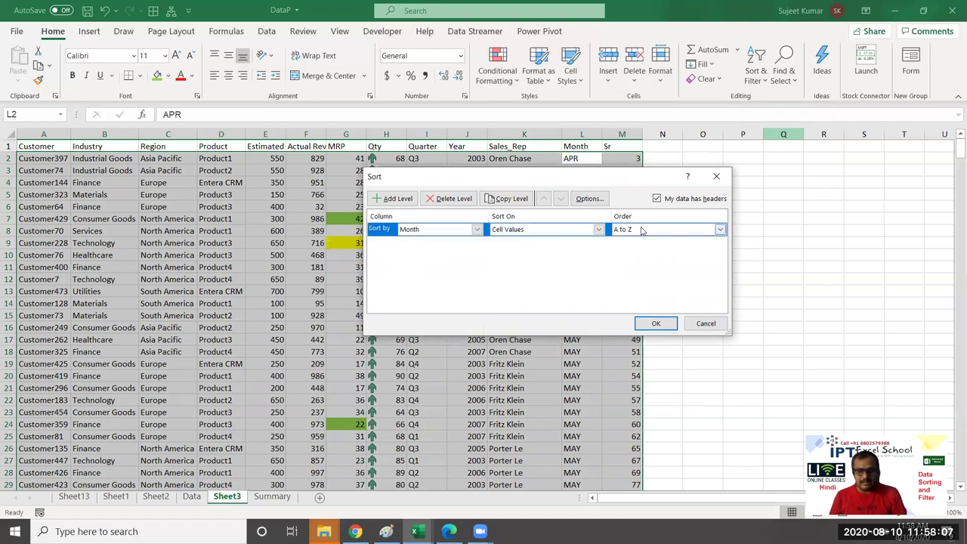
{"action": "left_click", "coordinate": [641, 230]}
{"action": "left_click", "coordinate": [635, 259]}
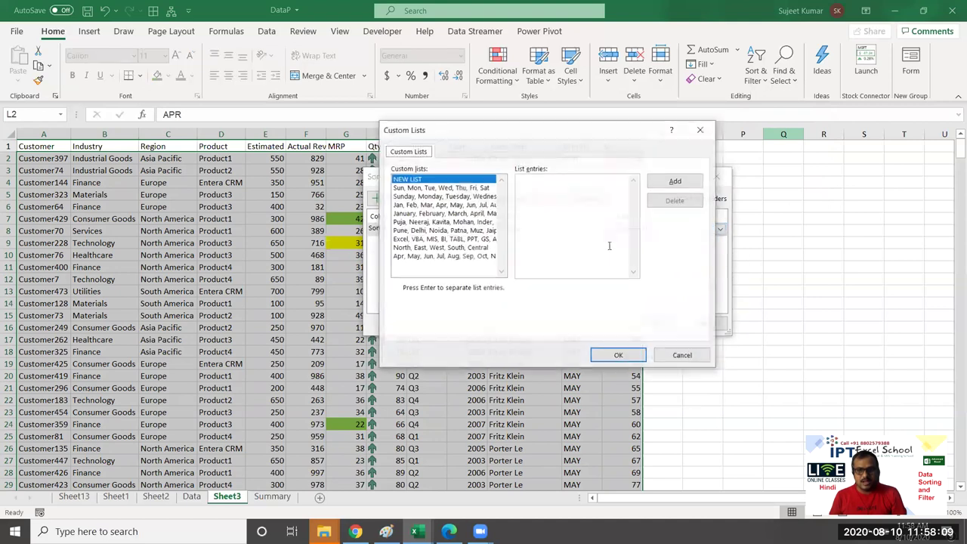
{"action": "left_click", "coordinate": [412, 205]}
{"action": "left_click", "coordinate": [619, 354]}
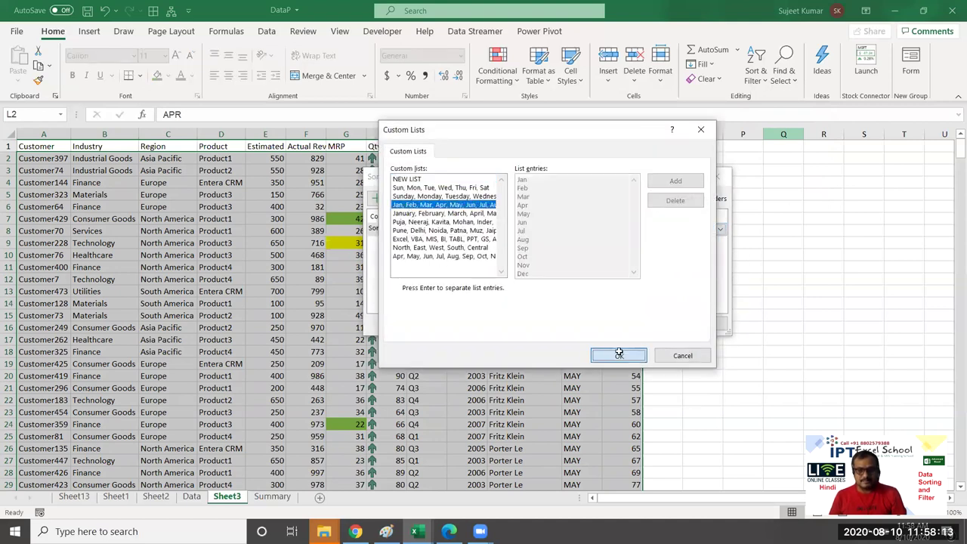
Turn on case-sensitive sorting in Options and apply the Month sort
{"action": "left_click", "coordinate": [588, 199]}
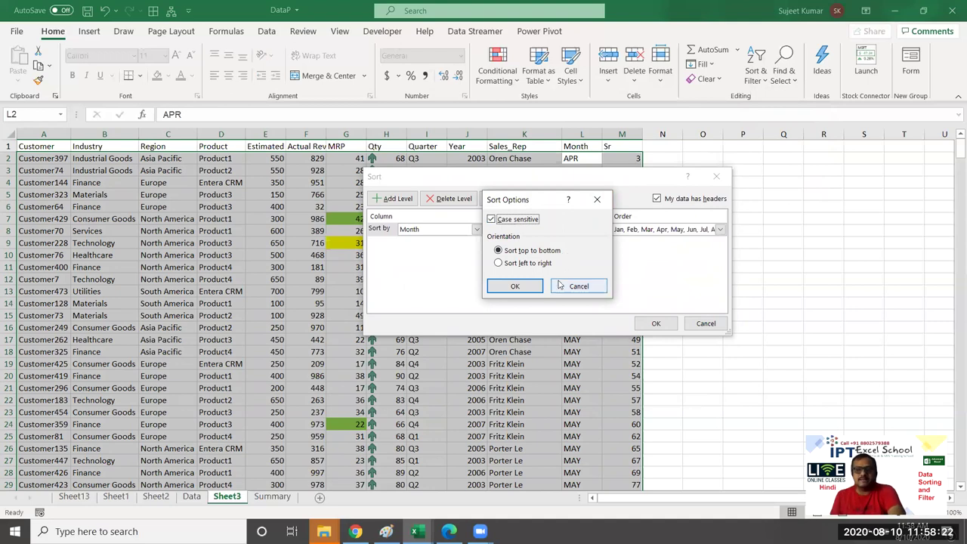
{"action": "left_click", "coordinate": [515, 286]}
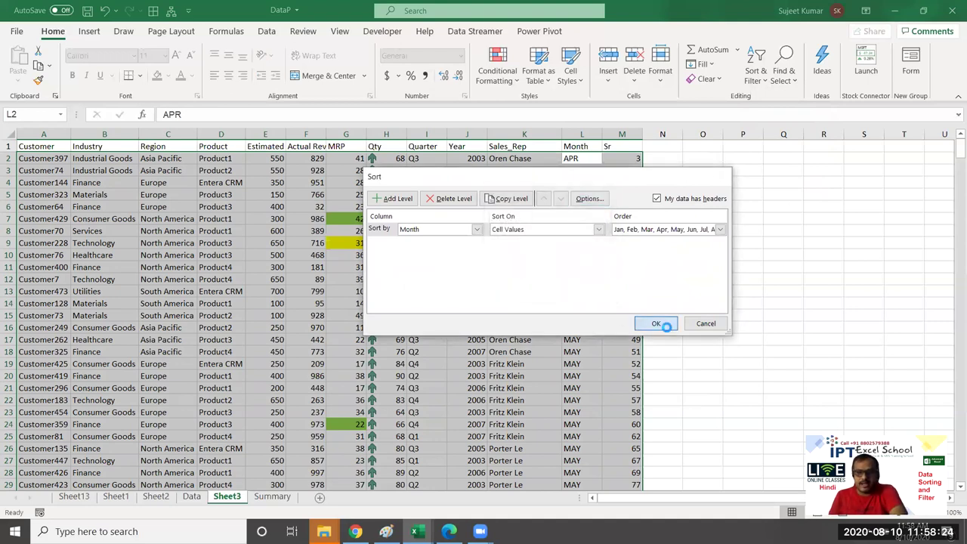
{"action": "left_click", "coordinate": [656, 323]}
Select the lowercase 'apr' cells L2:L3 and the uppercase APR cells below to compare them
{"action": "left_click_drag", "start_coordinate": [582, 158], "coordinate": [582, 170]}
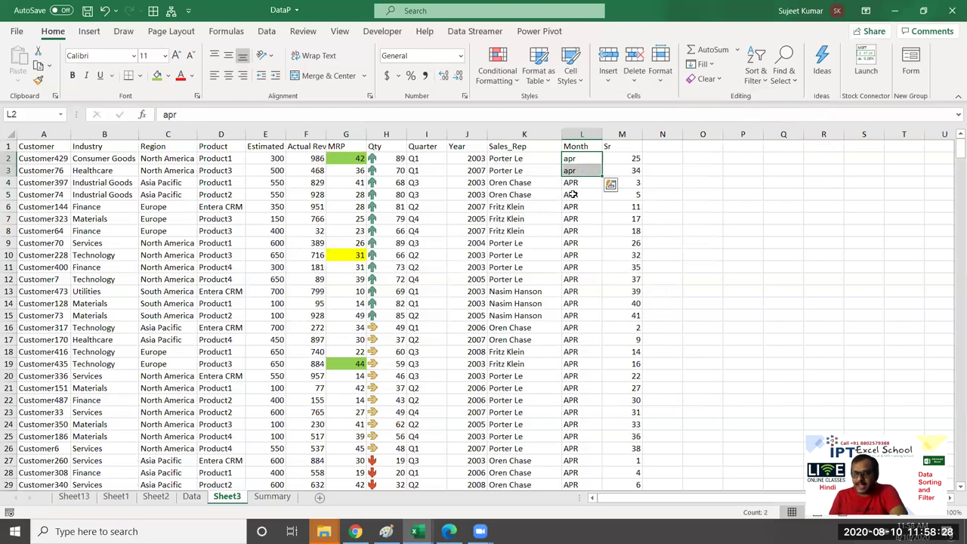
{"action": "left_click_drag", "start_coordinate": [574, 184], "coordinate": [574, 306]}
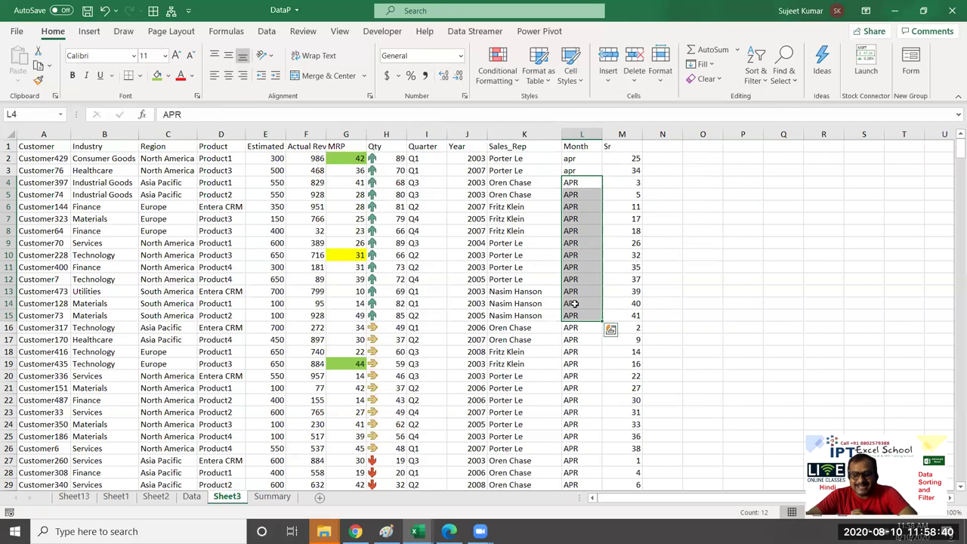
{"action": "key", "text": "Escape"}
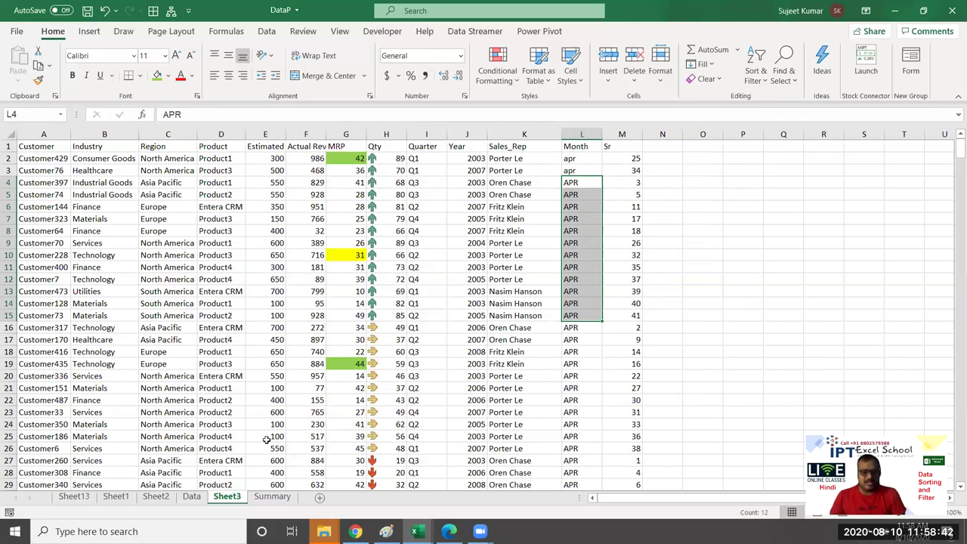
On a new sheet, label A1:A2 Month and Sales and fill months Jan–Sep across row 1
{"action": "left_click", "coordinate": [318, 499]}
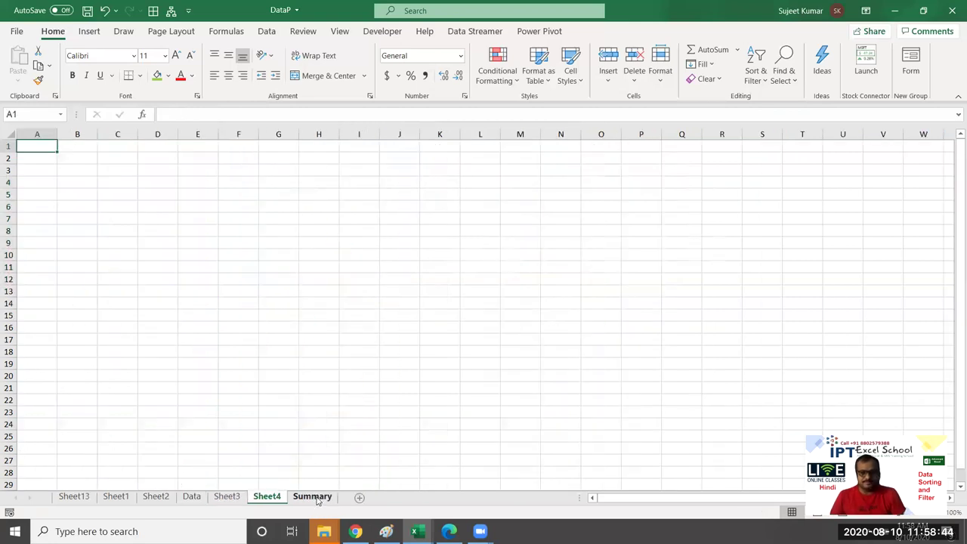
{"action": "type", "text": "Month"}
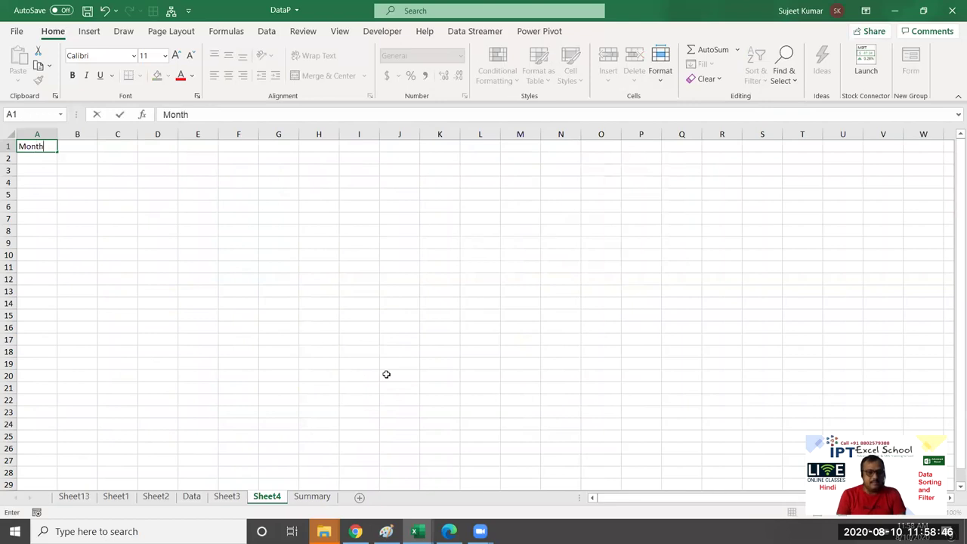
{"action": "key", "text": "Return"}
{"action": "type", "text": "Sales"}
{"action": "key", "text": "Return"}
{"action": "key", "text": "Up"}
{"action": "key", "text": "Up"}
{"action": "key", "text": "Right"}
{"action": "type", "text": "Jan"}
{"action": "key", "text": "Return"}
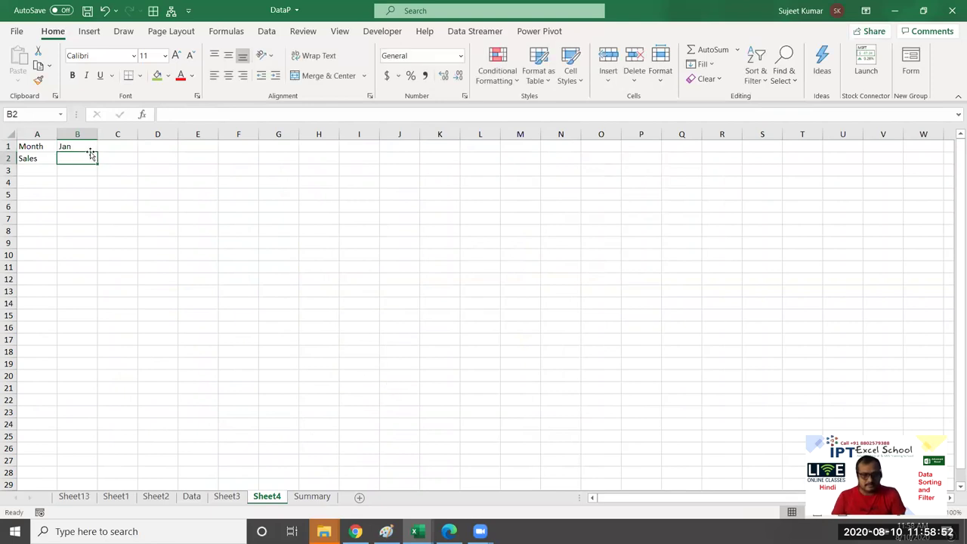
{"action": "left_click", "coordinate": [88, 145]}
{"action": "left_click_drag", "start_coordinate": [97, 152], "coordinate": [408, 152]}
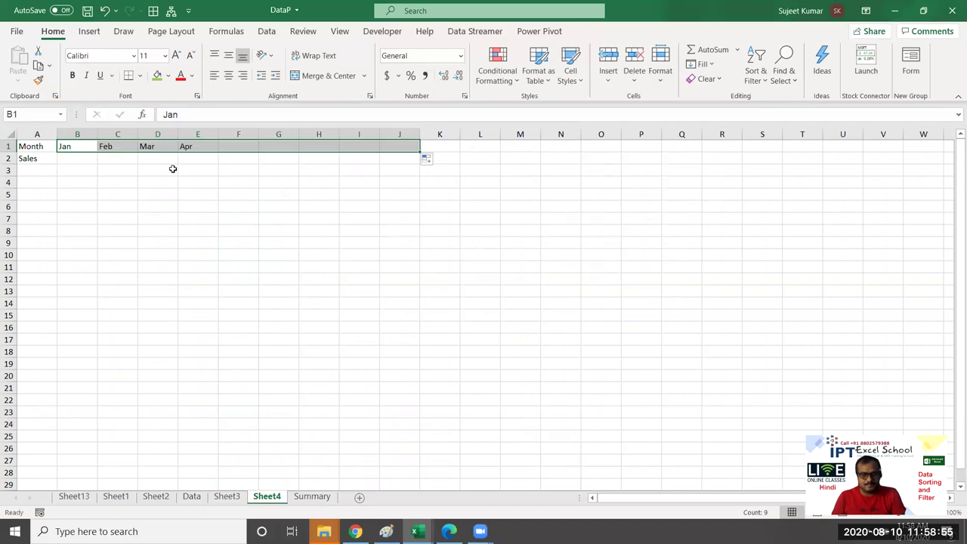
Enter sales 20, 69, 85, 45, 85, 69, 65, 45, 96 for Jan–Sep, then return to Sheet3
{"action": "left_click", "coordinate": [88, 156]}
{"action": "type", "text": "20"}
{"action": "key", "text": "Tab"}
{"action": "type", "text": "69"}
{"action": "key", "text": "Tab"}
{"action": "type", "text": "85"}
{"action": "key", "text": "Tab"}
{"action": "type", "text": "45"}
{"action": "key", "text": "Tab"}
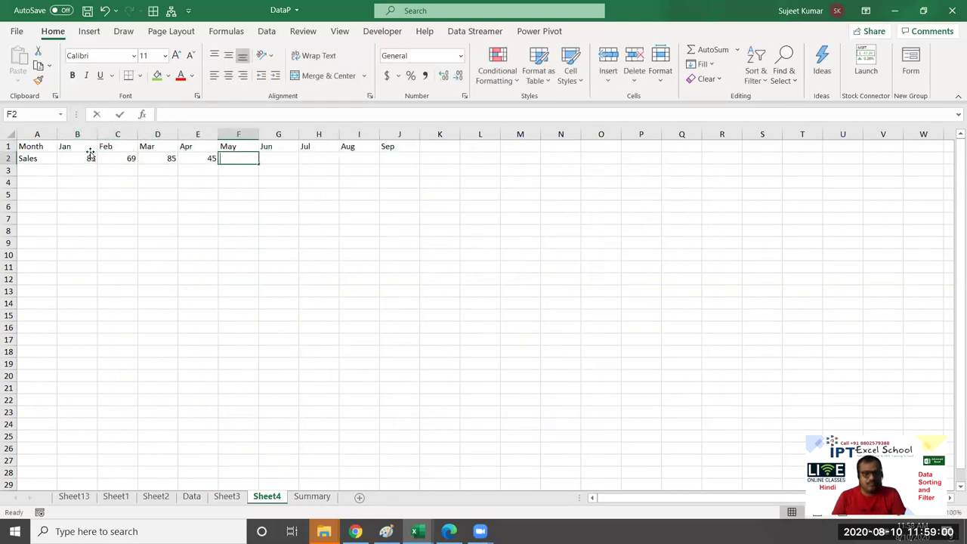
{"action": "type", "text": "85\t69\t65\t45\t96"}
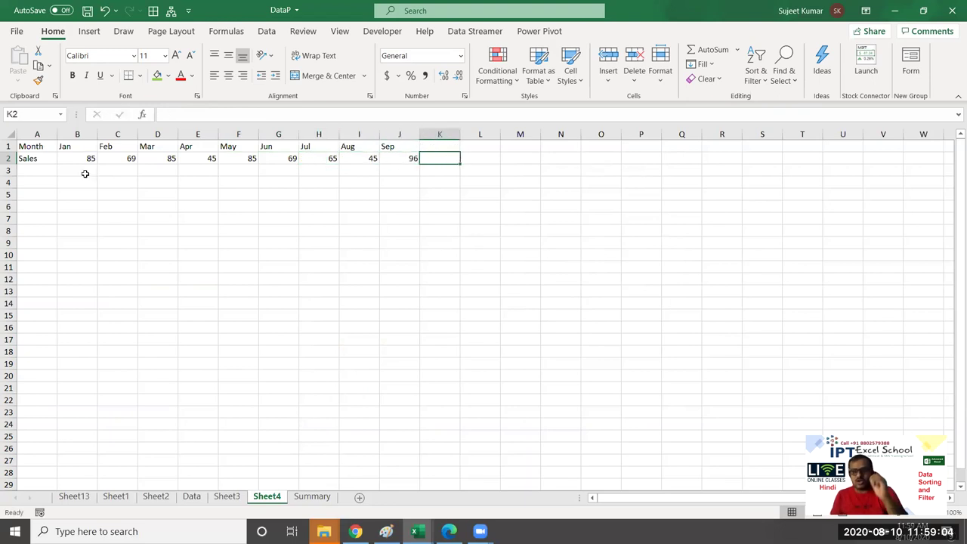
{"action": "left_click", "coordinate": [226, 497]}
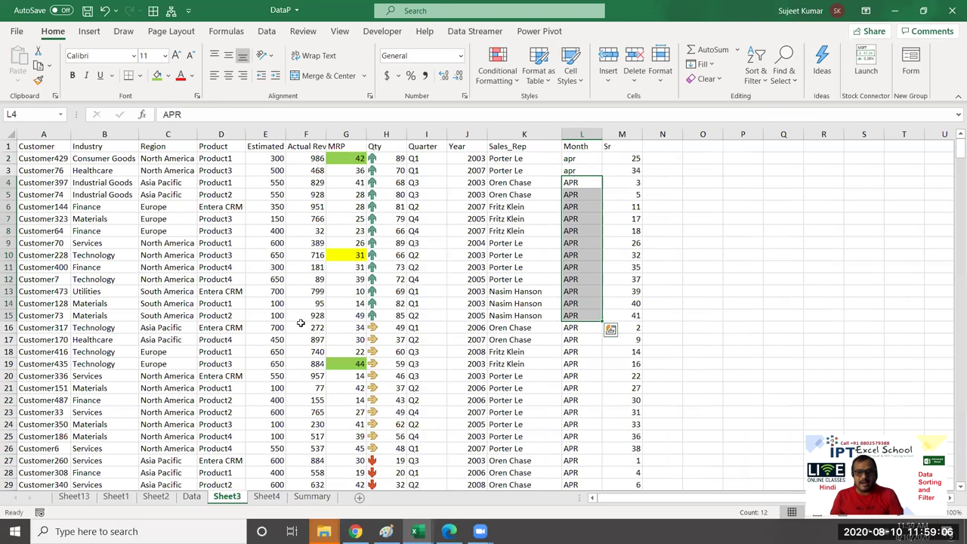
Select the Estimated and Actual Rev values E3:F11 on Sheet3, then go back to Sheet4
{"action": "left_click_drag", "start_coordinate": [272, 171], "coordinate": [310, 267]}
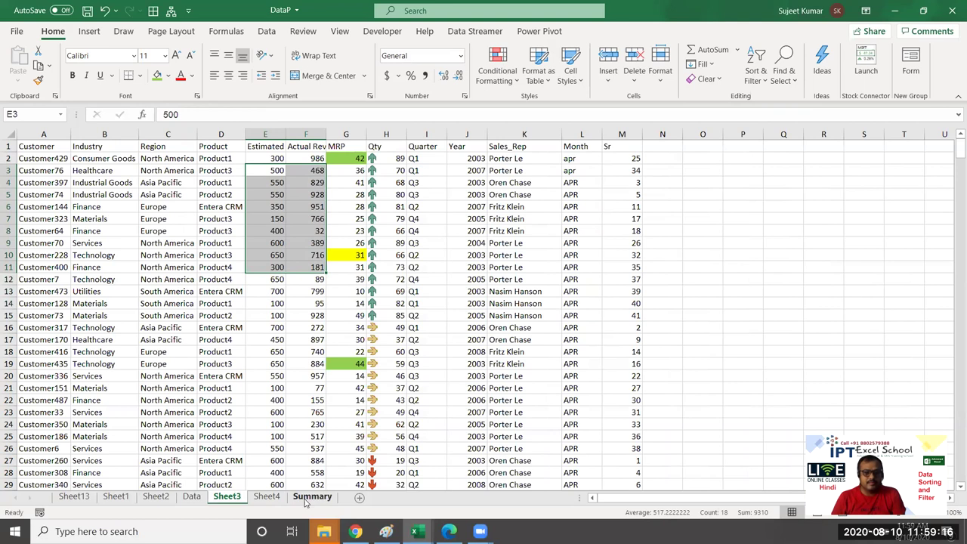
{"action": "left_click", "coordinate": [266, 496]}
Sort B1:J2 left to right by Row 1, A to Z, via Custom Sort options
{"action": "left_click", "coordinate": [41, 147]}
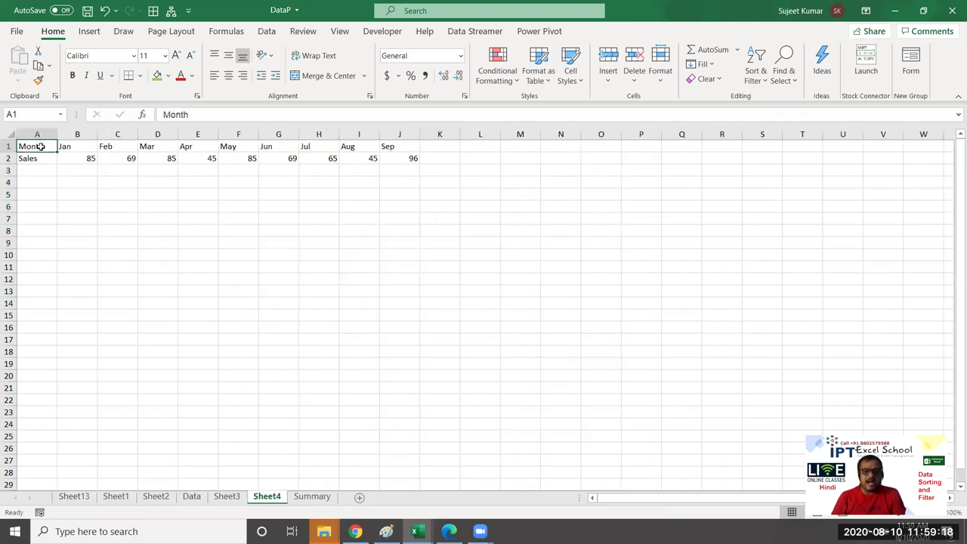
{"action": "left_click_drag", "start_coordinate": [66, 144], "coordinate": [408, 156]}
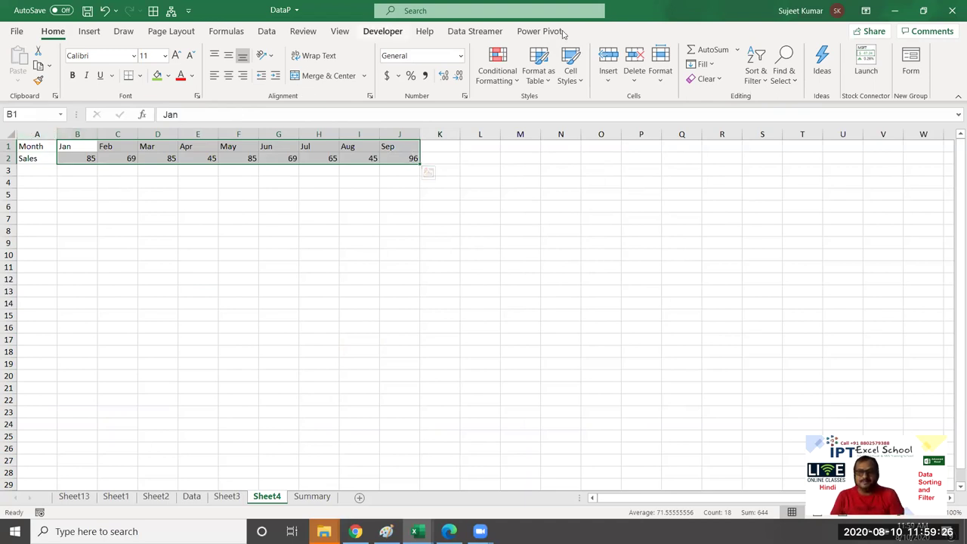
{"action": "left_click", "coordinate": [703, 65]}
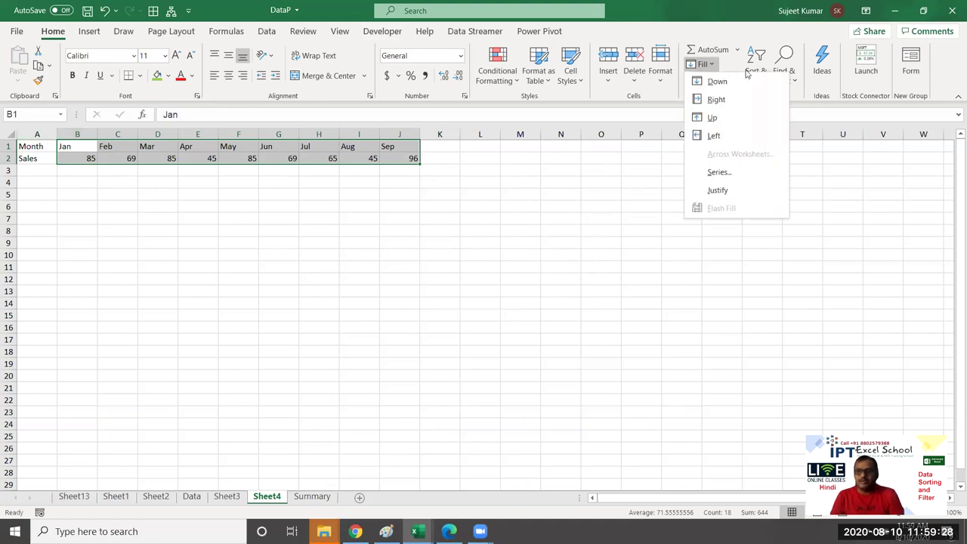
{"action": "left_click", "coordinate": [752, 72]}
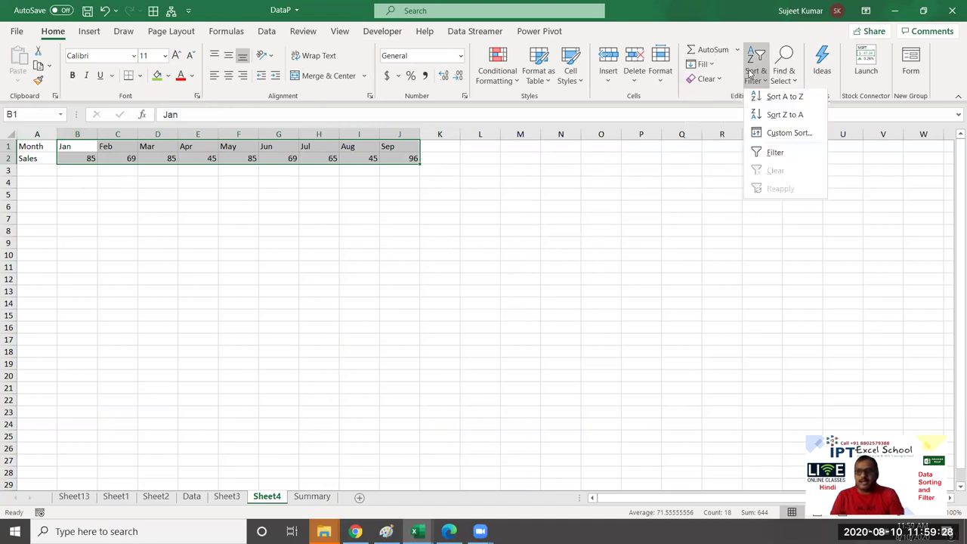
{"action": "left_click", "coordinate": [784, 136]}
{"action": "left_click", "coordinate": [452, 230]}
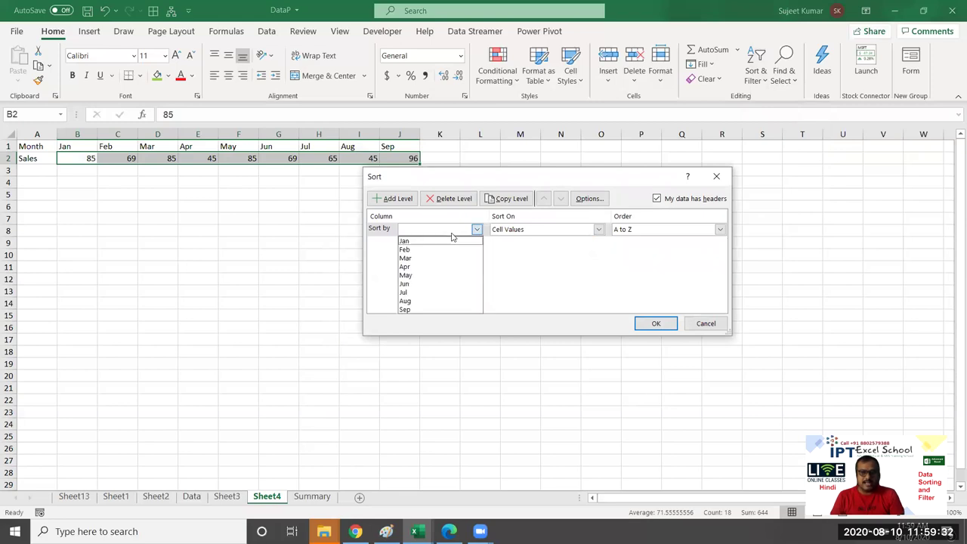
{"action": "left_click", "coordinate": [476, 230]}
{"action": "left_click", "coordinate": [589, 198]}
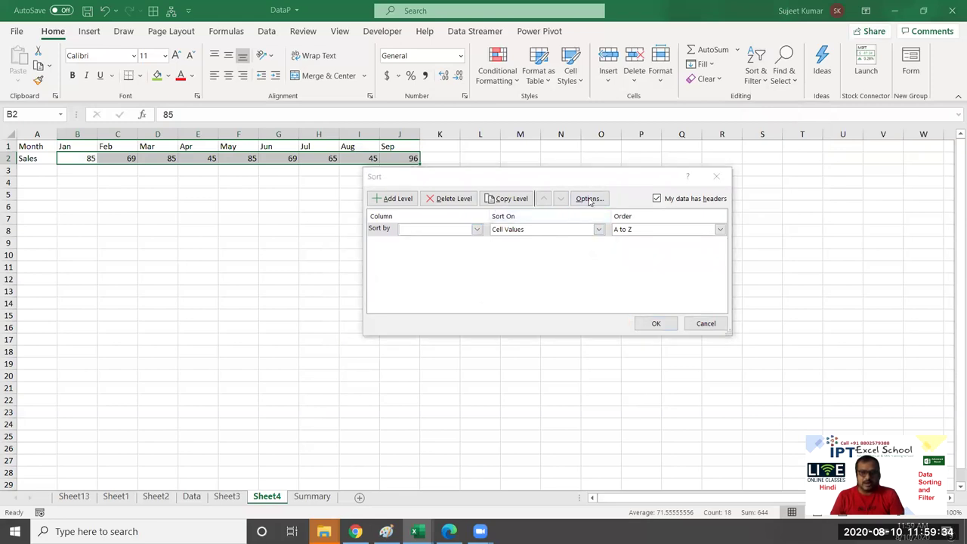
{"action": "left_click", "coordinate": [518, 264]}
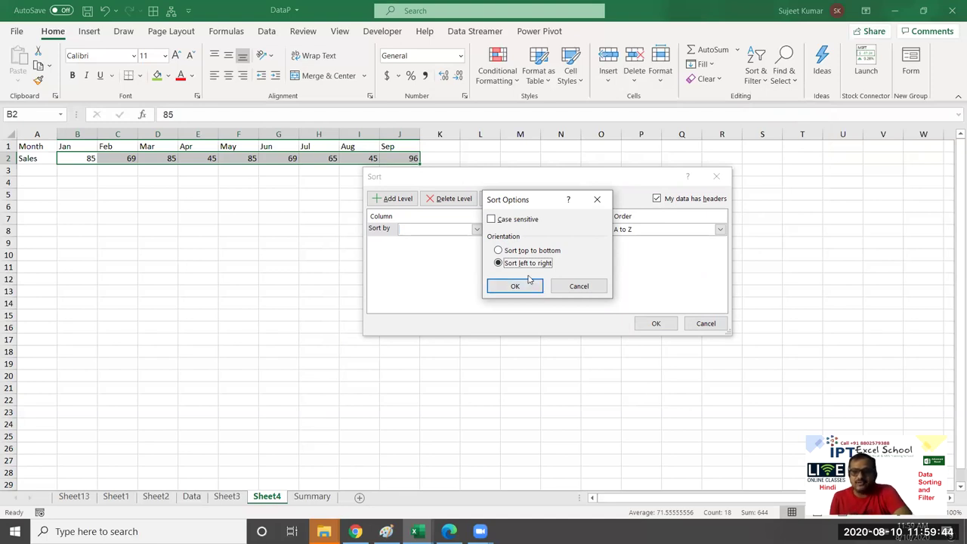
{"action": "left_click", "coordinate": [519, 289]}
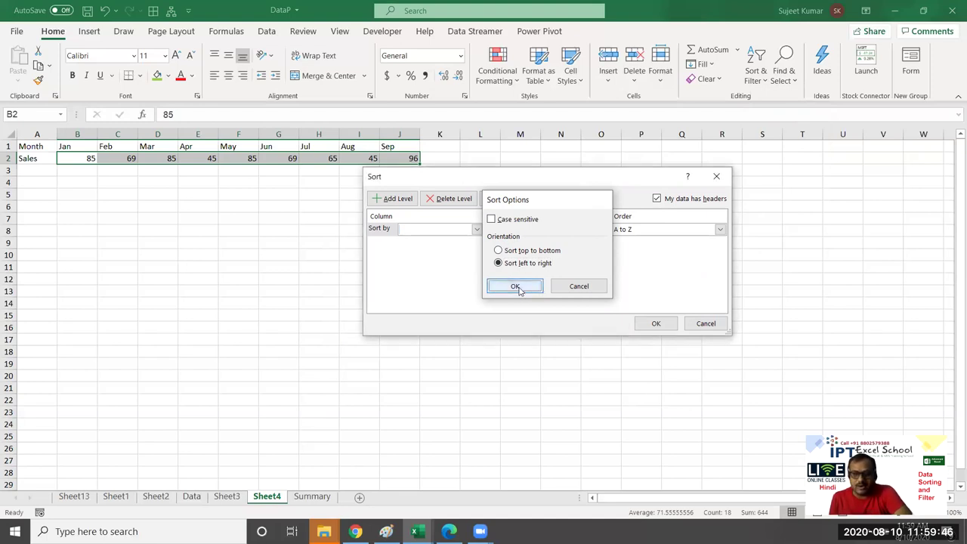
{"action": "left_click", "coordinate": [453, 229]}
{"action": "left_click", "coordinate": [446, 239]}
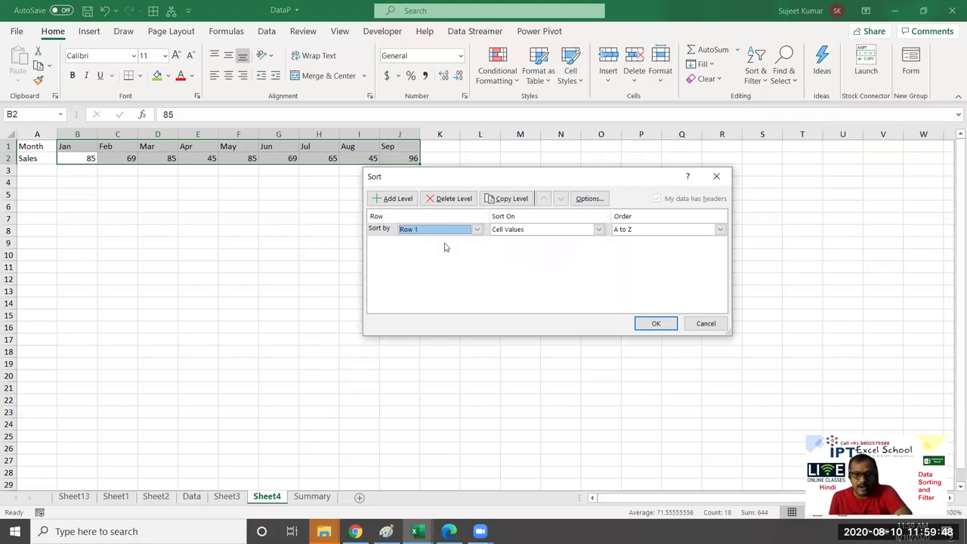
{"action": "left_click", "coordinate": [648, 324]}
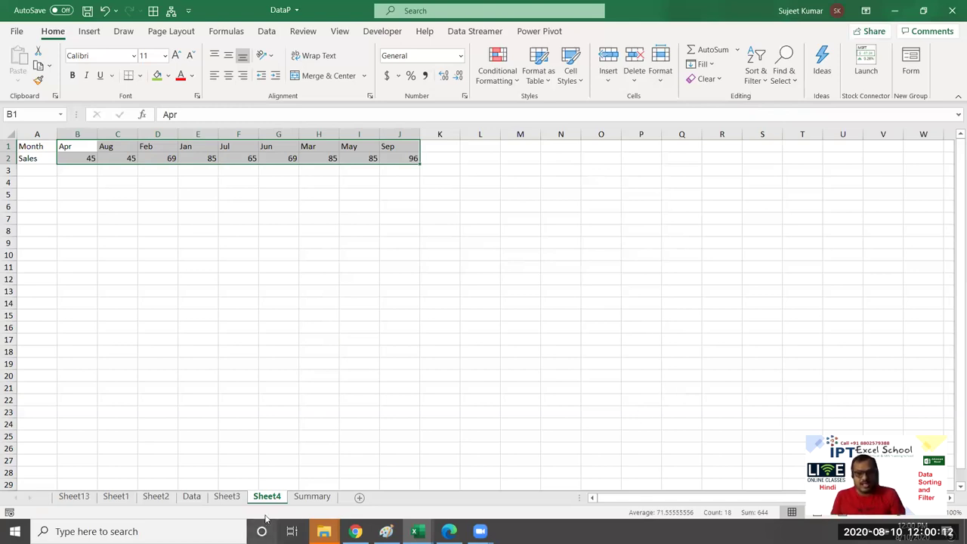
Clear the contents of the Sr column on Sheet3
{"action": "left_click", "coordinate": [228, 496]}
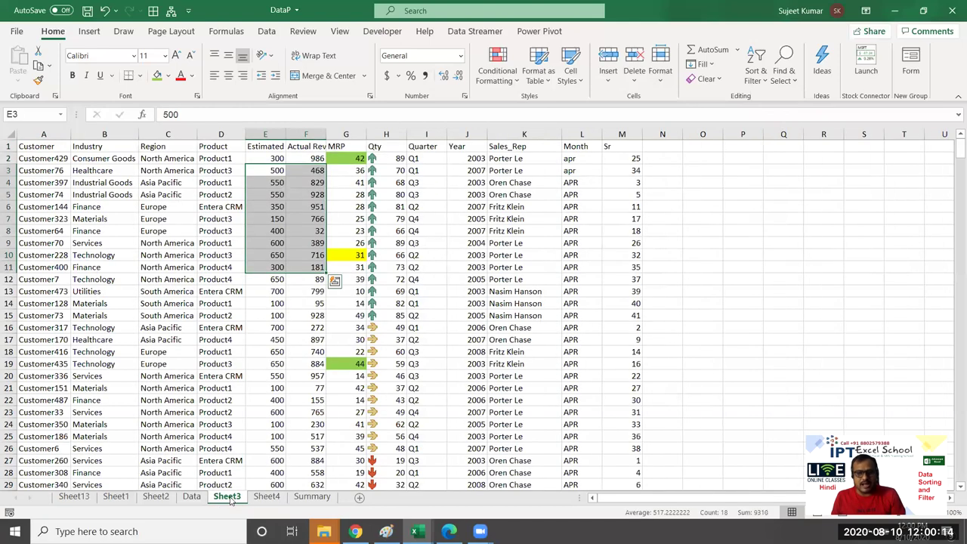
{"action": "left_click", "coordinate": [622, 134]}
{"action": "key", "text": "Delete"}
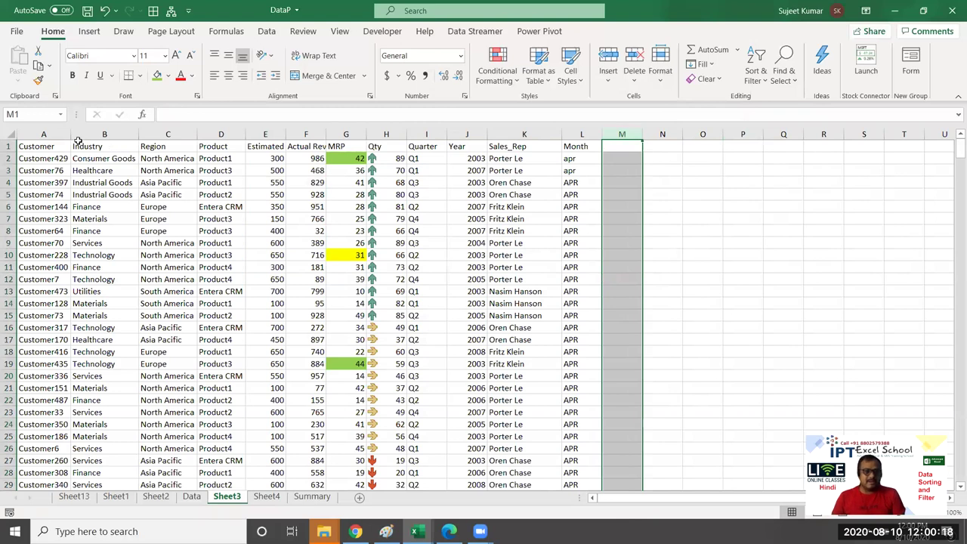
Copy the customer table A1 through row 76 and paste it into a new Sheet5
{"action": "left_click", "coordinate": [45, 146]}
{"action": "scroll", "coordinate": [540, 306], "scroll_direction": "down", "scroll_amount": 9}
{"action": "scroll", "coordinate": [560, 339], "scroll_direction": "down", "scroll_amount": 8}
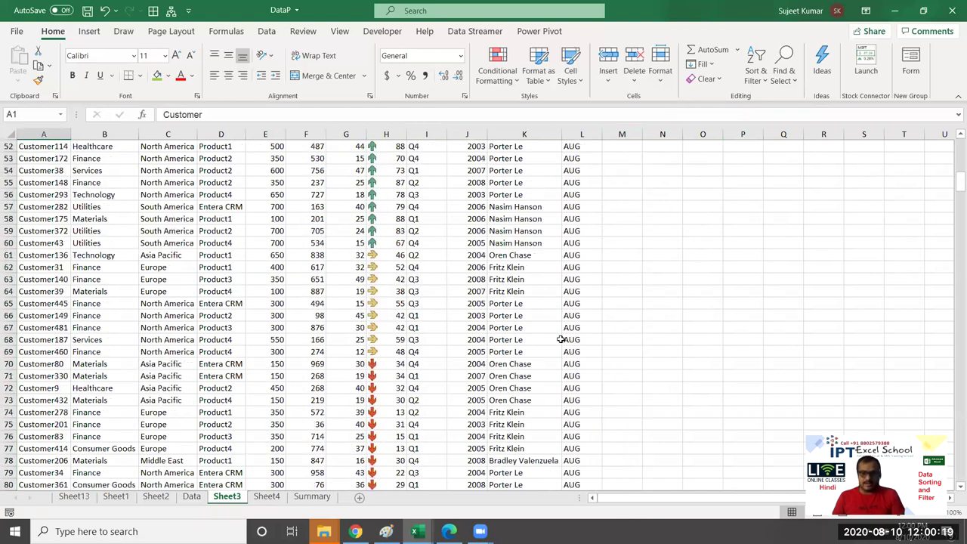
{"action": "left_click", "coordinate": [524, 436], "text": "shift"}
{"action": "key", "text": "ctrl+c"}
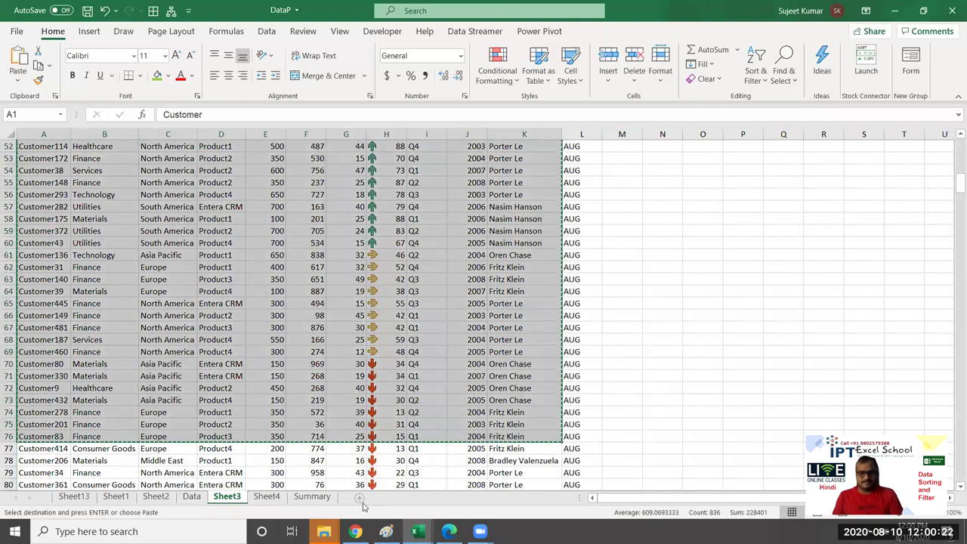
{"action": "left_click", "coordinate": [360, 499]}
{"action": "key", "text": "ctrl+v"}
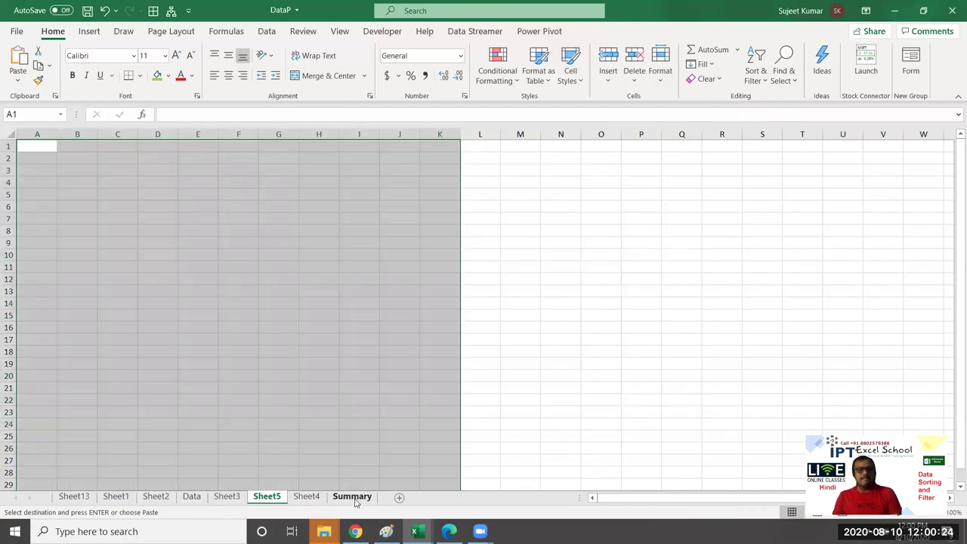
{"action": "left_click", "coordinate": [443, 279]}
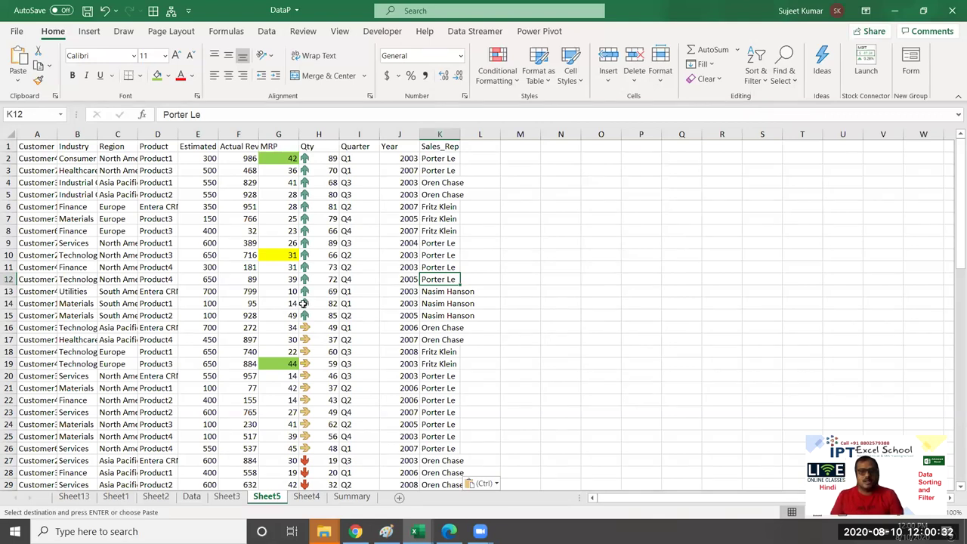
Insert blank rows at rows 3, 5, 7 and 9 of the Sheet5 table
{"action": "left_click", "coordinate": [7, 170]}
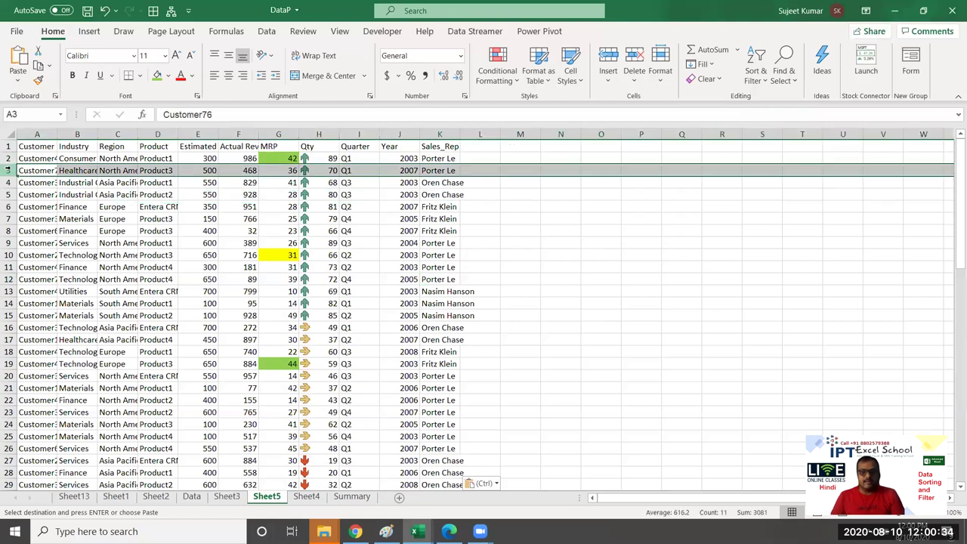
{"action": "key", "text": "ctrl+shift+plus"}
{"action": "left_click", "coordinate": [23, 182]}
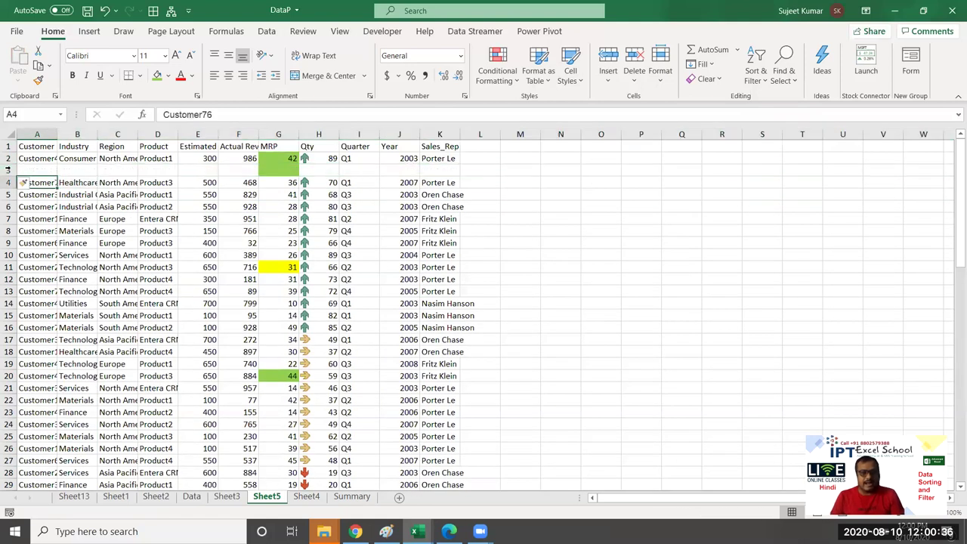
{"action": "left_click", "coordinate": [23, 195]}
{"action": "key", "text": "shift+space"}
{"action": "key", "text": "ctrl+shift+plus"}
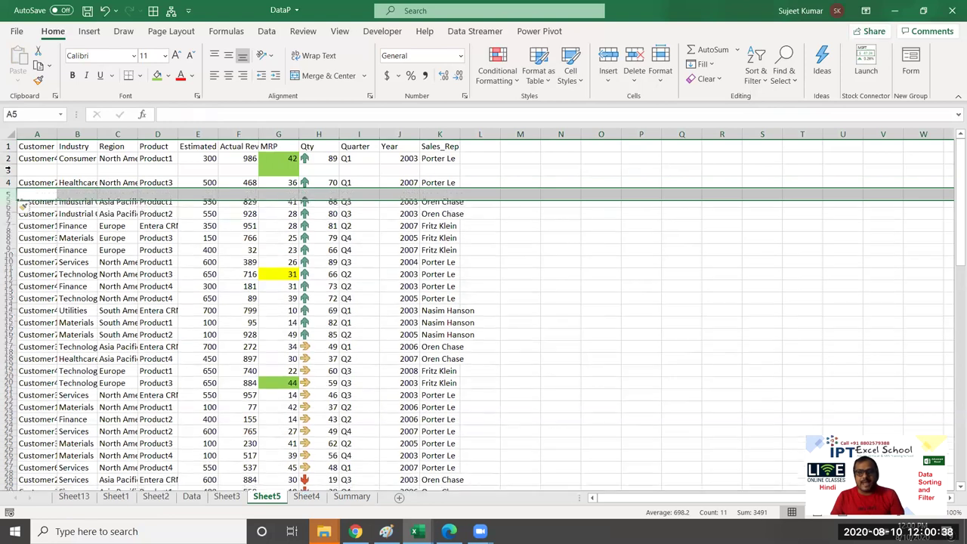
{"action": "left_click", "coordinate": [23, 219]}
{"action": "key", "text": "shift+space"}
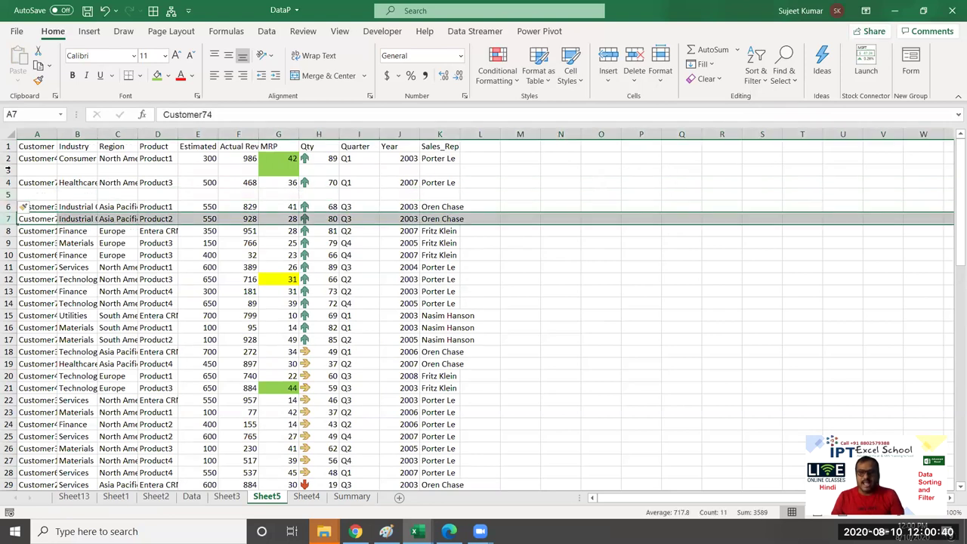
{"action": "key", "text": "ctrl+shift+plus"}
{"action": "left_click", "coordinate": [23, 243]}
{"action": "key", "text": "shift+space"}
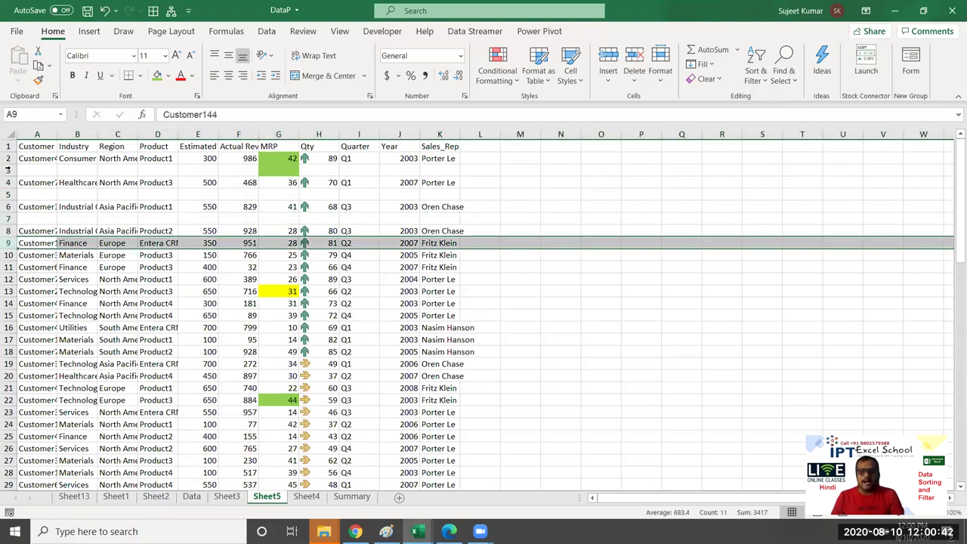
{"action": "key", "text": "ctrl+shift+plus"}
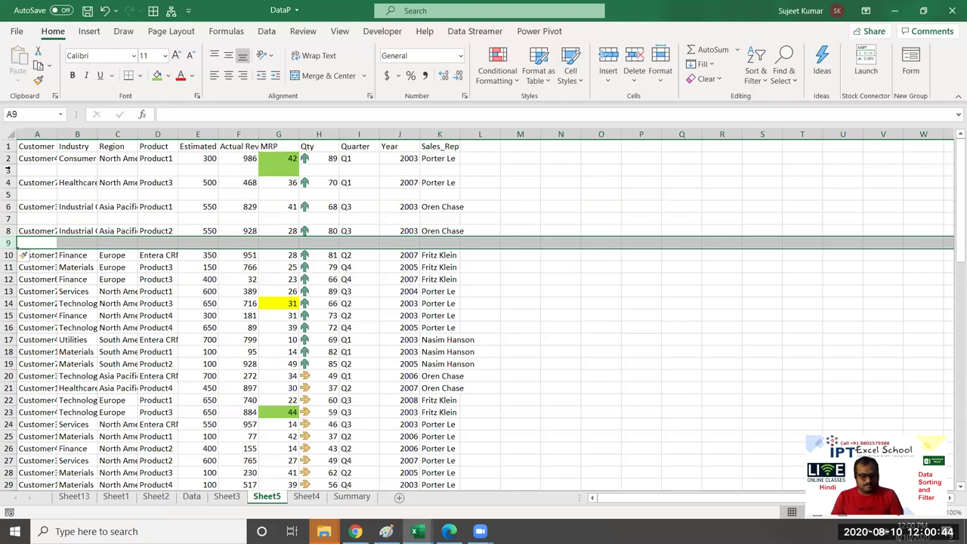
Undo the four inserted blank rows and move back to the table's top, ending at L1
{"action": "key", "text": "ctrl+z"}
{"action": "key", "text": "ctrl+z"}
{"action": "key", "text": "ctrl+z"}
{"action": "key", "text": "ctrl+z"}
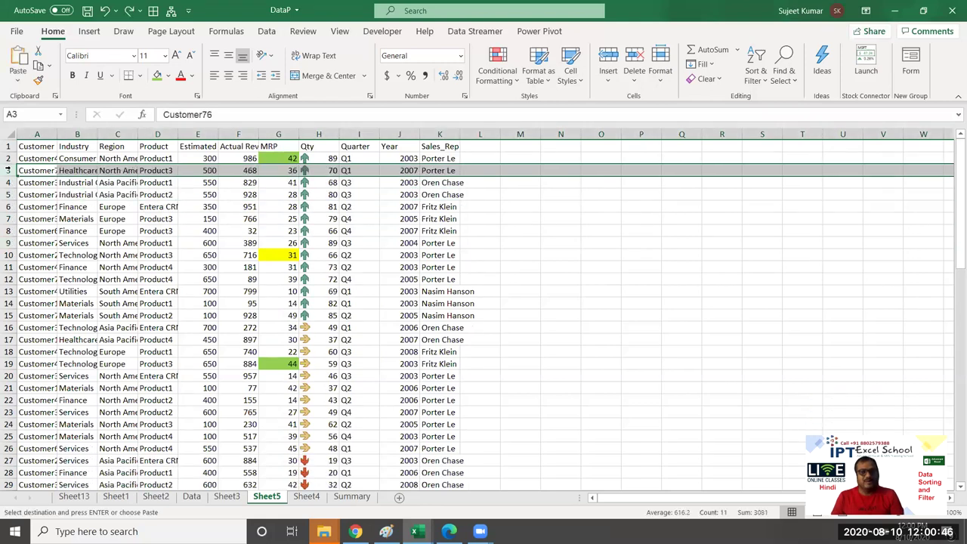
{"action": "key", "text": "Up"}
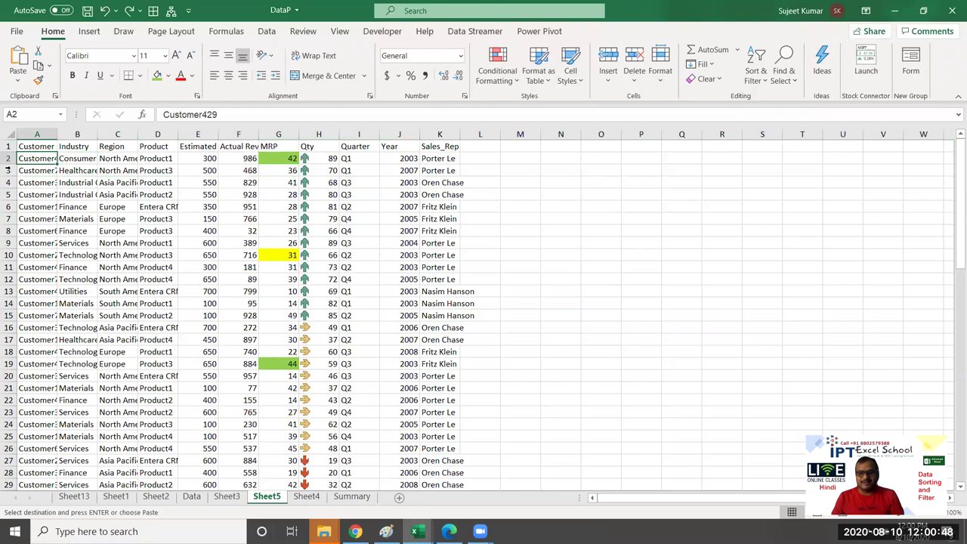
{"action": "key", "text": "ctrl+Right"}
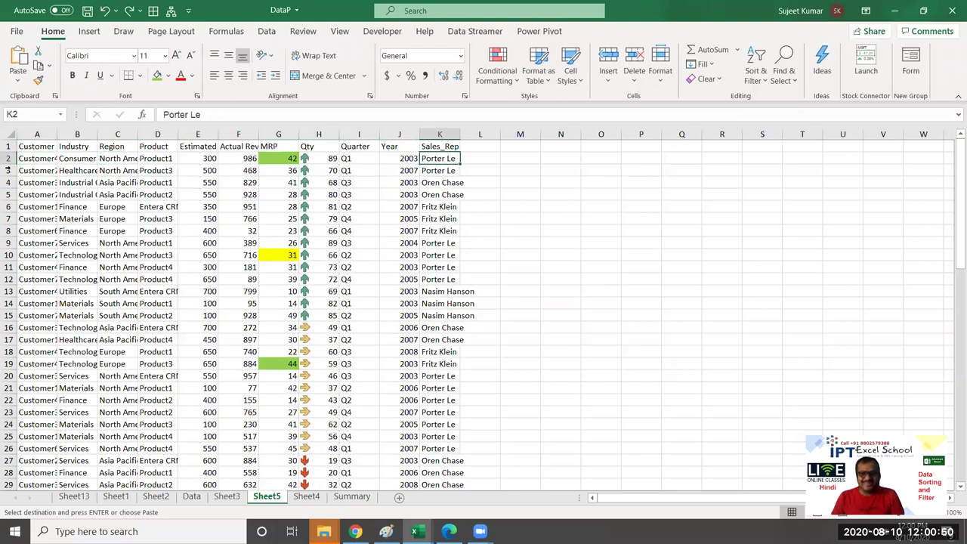
{"action": "key", "text": "ctrl+Right"}
{"action": "key", "text": "Home"}
{"action": "key", "text": "Up"}
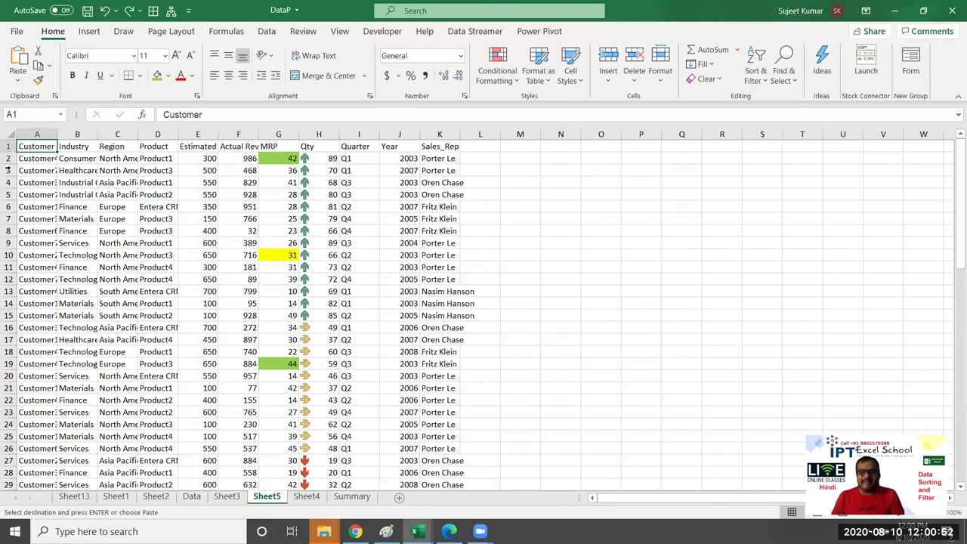
{"action": "key", "text": "ctrl+Right"}
{"action": "key", "text": "Right"}
Add an Sr header in L1 and fill the numbers 1–75 down the table
{"action": "type", "text": "Sr"}
{"action": "key", "text": "Return"}
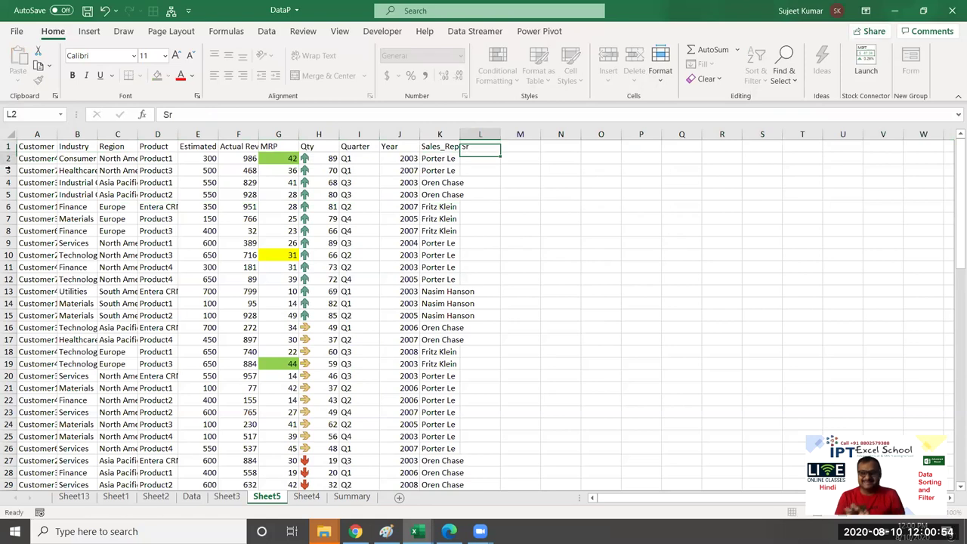
{"action": "type", "text": "1"}
{"action": "key", "text": "Return"}
{"action": "type", "text": "2"}
{"action": "key", "text": "Return"}
{"action": "left_click_drag", "start_coordinate": [479, 158], "coordinate": [480, 170]}
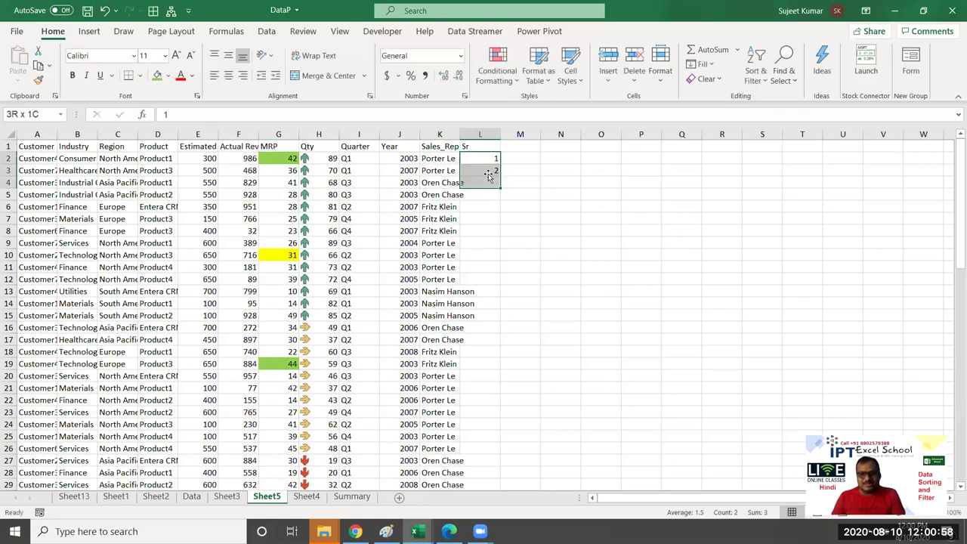
{"action": "double_click", "coordinate": [500, 176]}
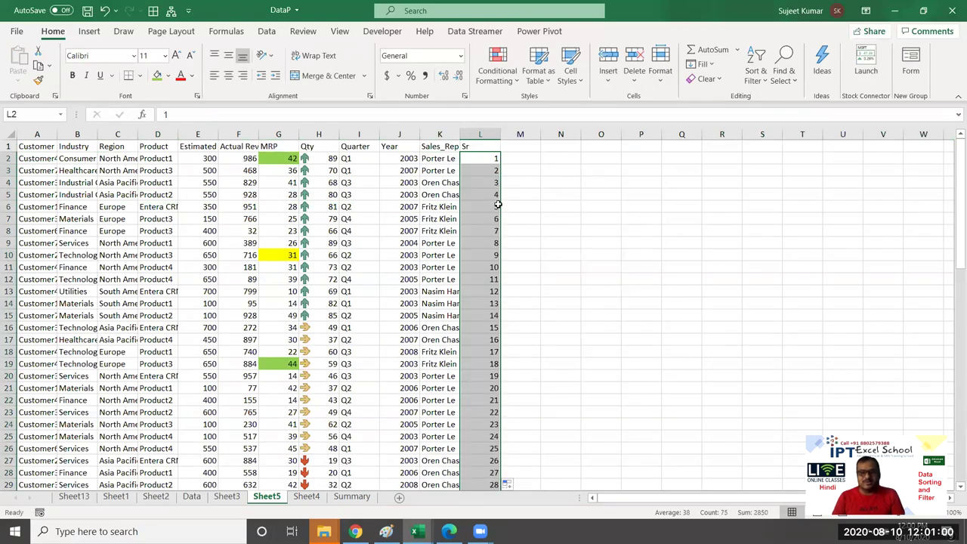
Copy the 1–75 series from L2:L76 and paste it below the table at L77
{"action": "key", "text": "Up"}
{"action": "key", "text": "Down"}
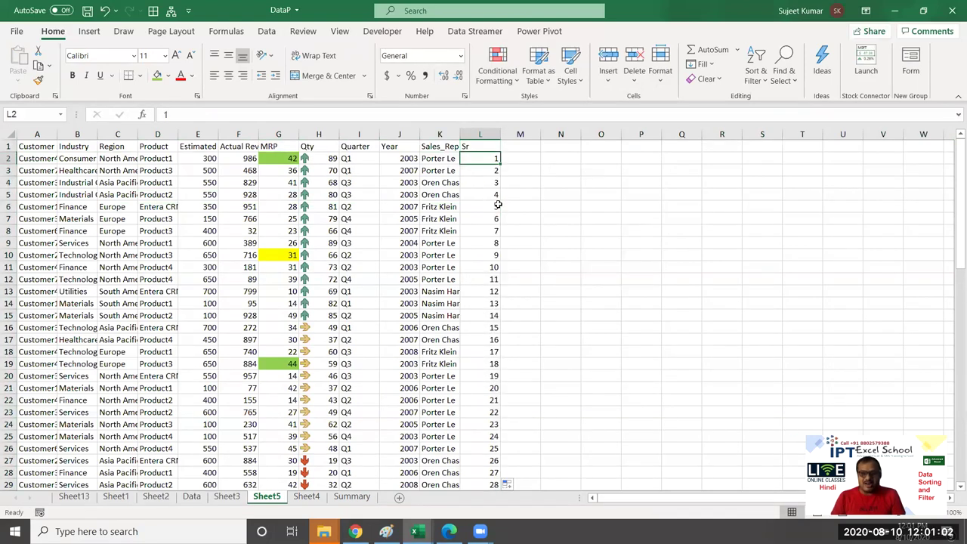
{"action": "key", "text": "ctrl+shift+Down"}
{"action": "key", "text": "ctrl+c"}
{"action": "key", "text": "ctrl+Down"}
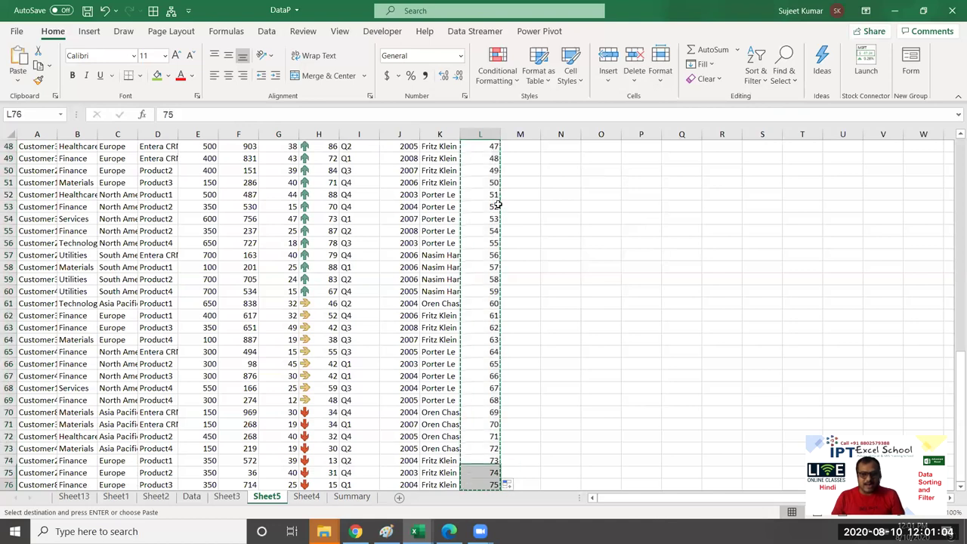
{"action": "key", "text": "Down"}
{"action": "key", "text": "ctrl+v"}
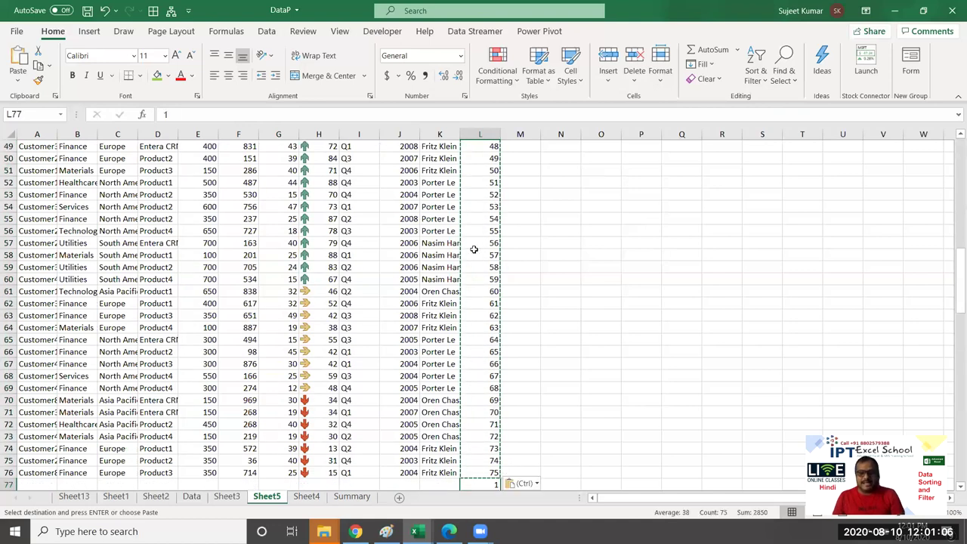
{"action": "key", "text": "Escape"}
Check the table's extent by selecting across row 2 and row 77
{"action": "scroll", "coordinate": [410, 257], "scroll_direction": "down", "scroll_amount": 3}
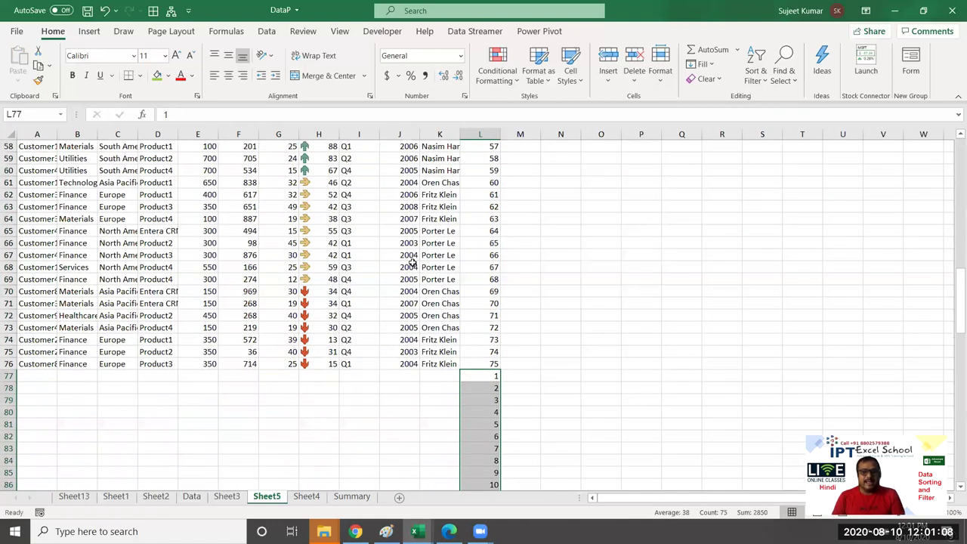
{"action": "key", "text": "ctrl+Up"}
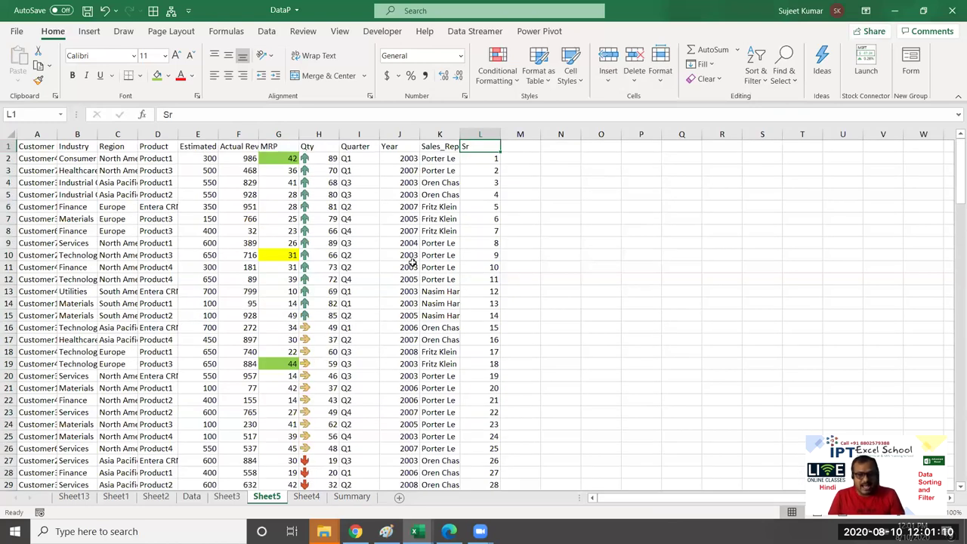
{"action": "key", "text": "ctrl+shift+Down"}
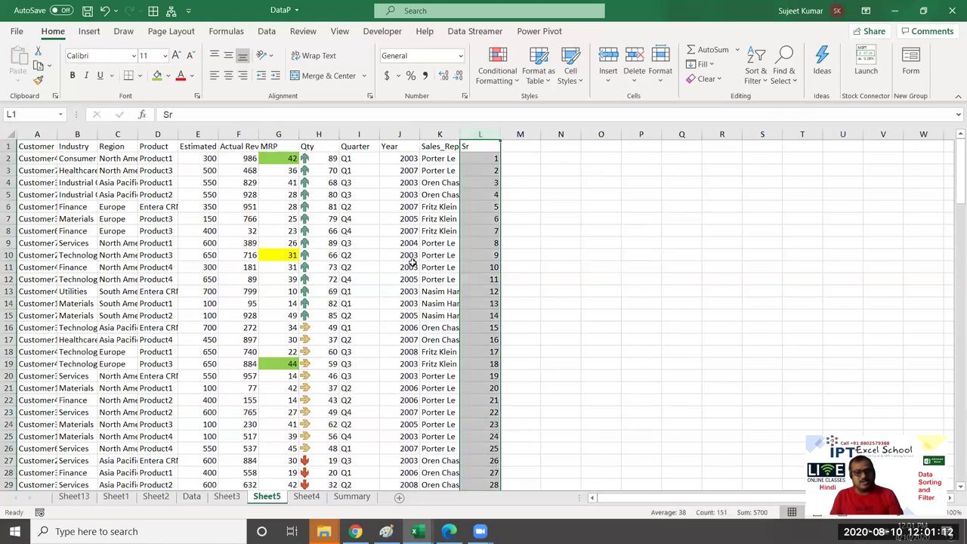
{"action": "key", "text": "Down"}
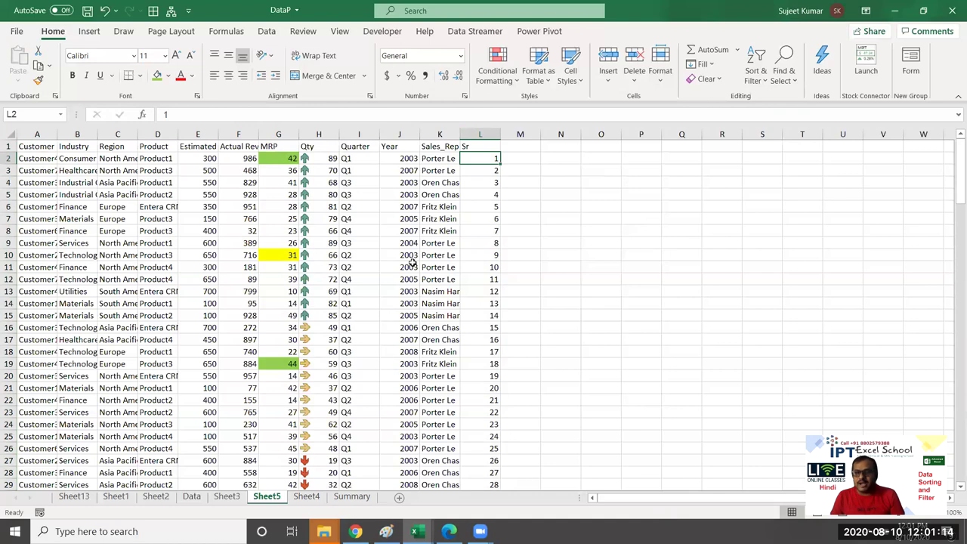
{"action": "key", "text": "ctrl+shift+Left"}
{"action": "key", "text": "Left"}
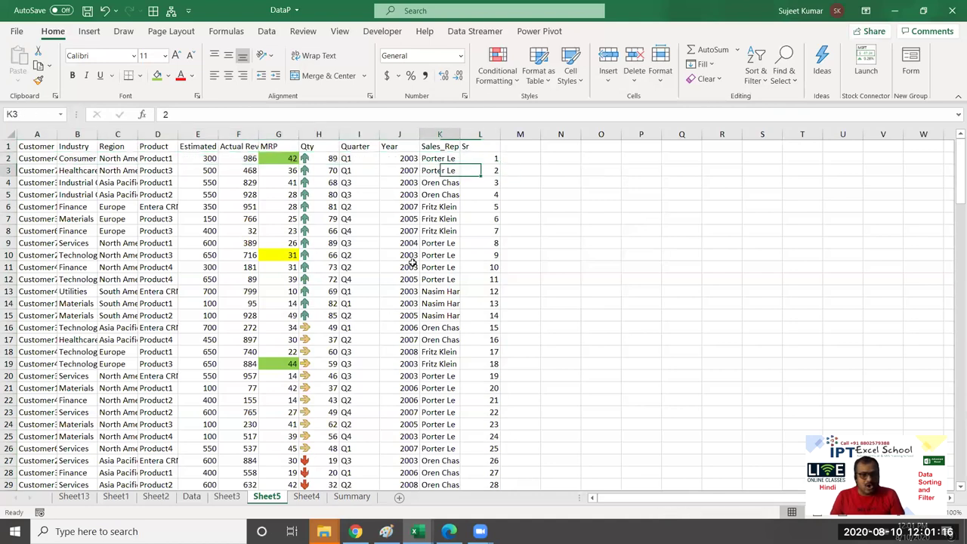
{"action": "key", "text": "ctrl+Down"}
{"action": "key", "text": "Down"}
{"action": "key", "text": "Down"}
{"action": "key", "text": "Up"}
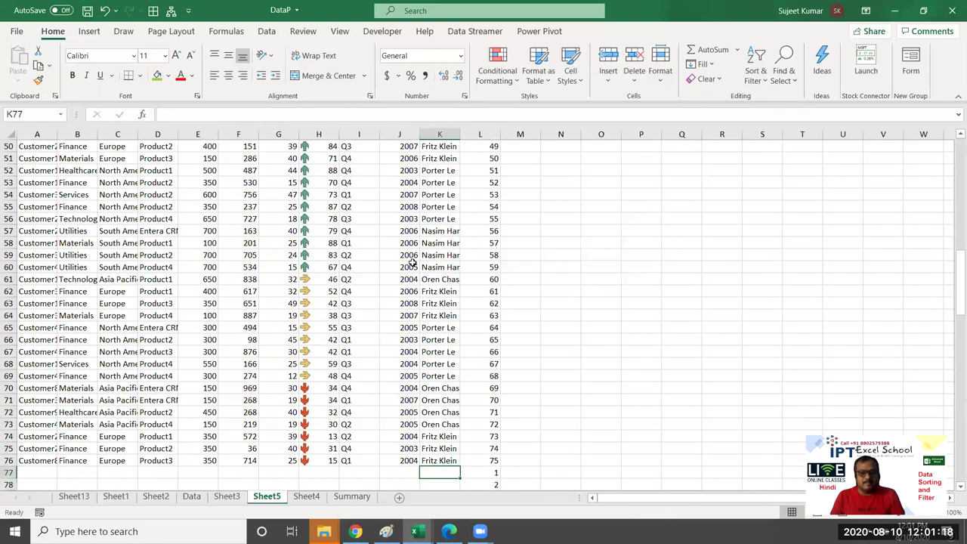
{"action": "key", "text": "ctrl+shift+Left"}
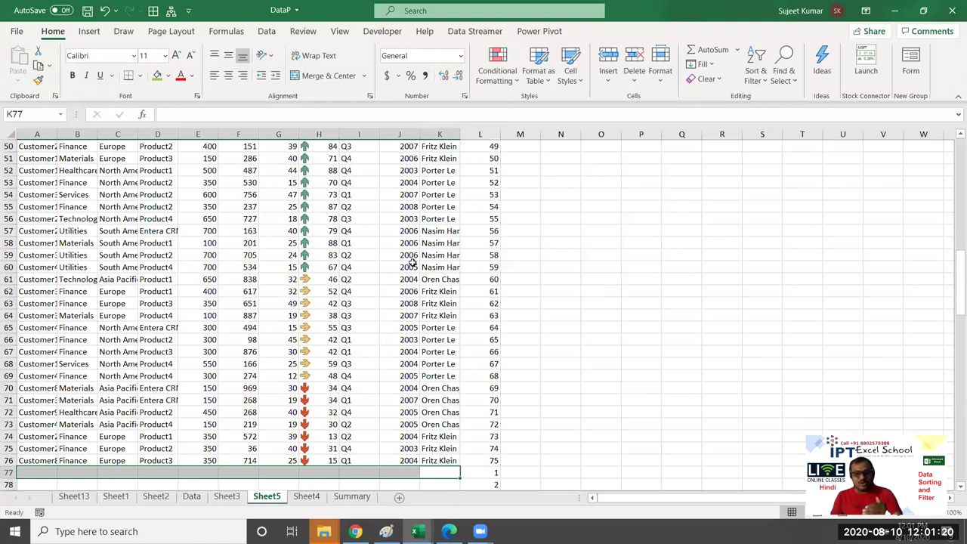
{"action": "key", "text": "Right"}
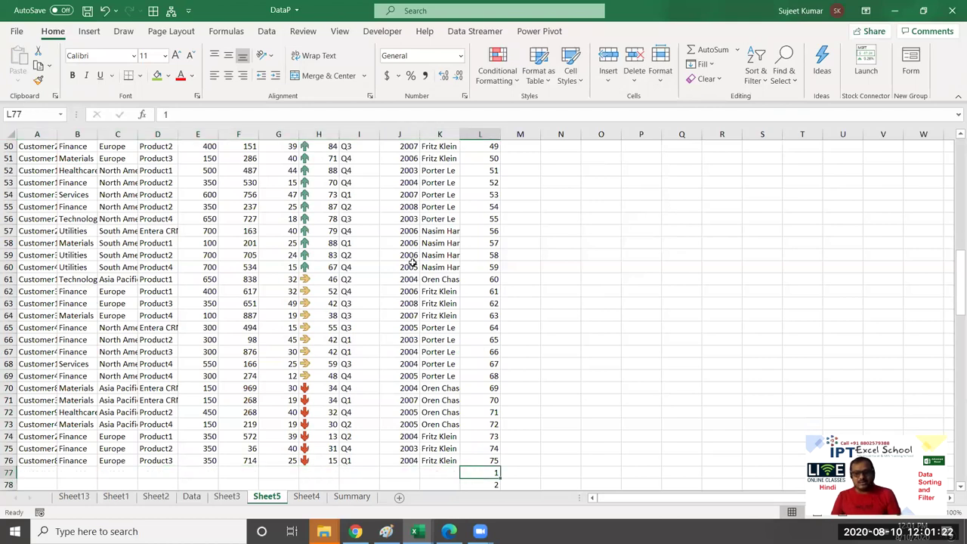
Insert a blank row at row 3 of the table
{"action": "key", "text": "shift+space"}
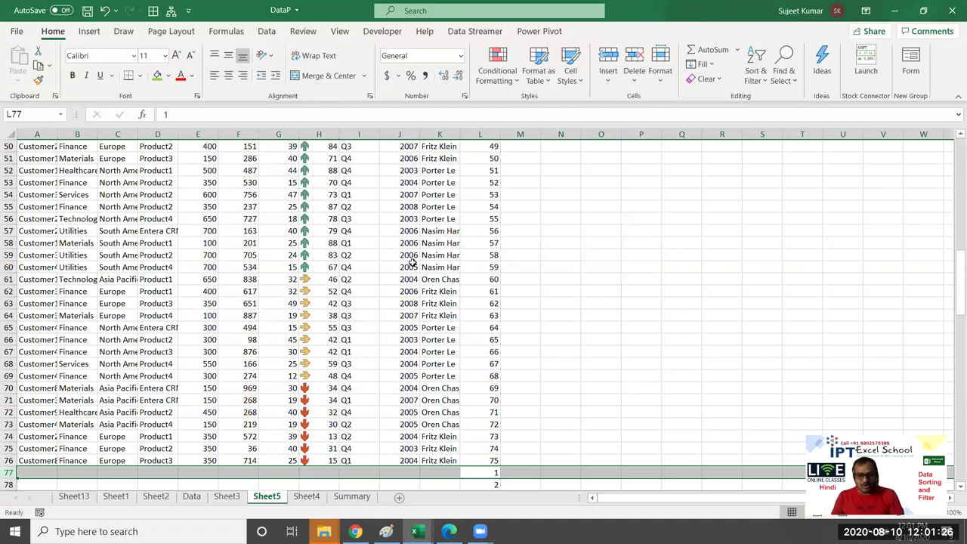
{"action": "key", "text": "ctrl+Up"}
{"action": "key", "text": "Down"}
{"action": "key", "text": "Down"}
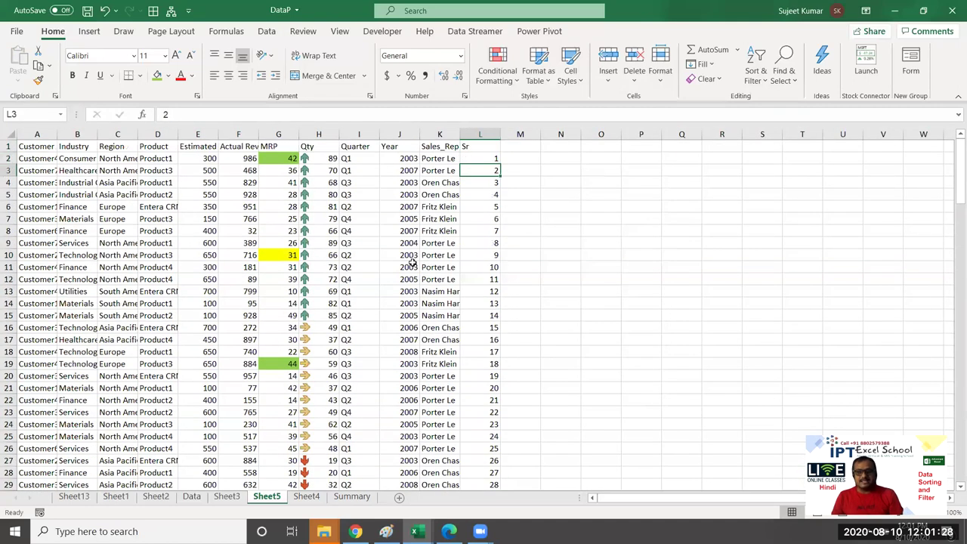
{"action": "key", "text": "shift+space"}
{"action": "key", "text": "ctrl+plus"}
{"action": "key", "text": "shift+BackSpace"}
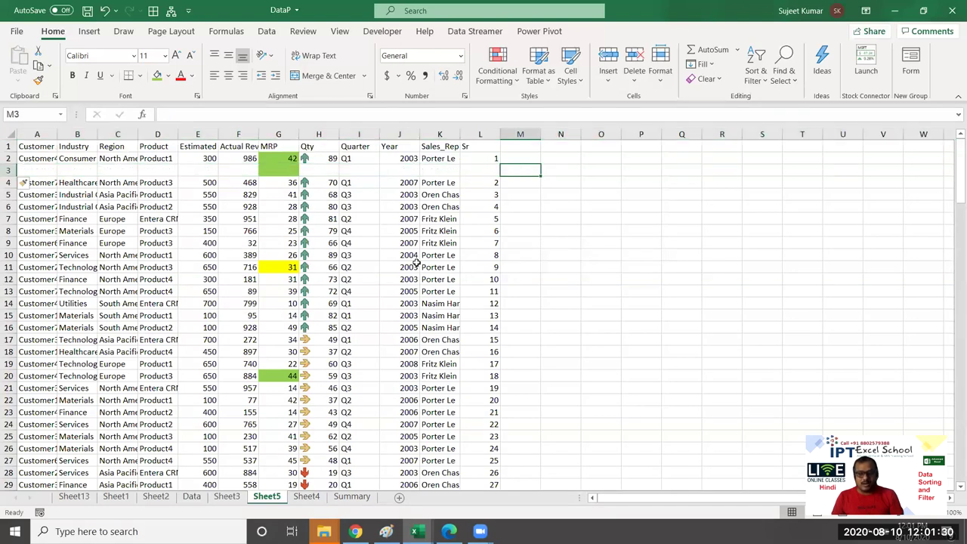
Test the pattern: enter 1 in L3, insert a blank row 5, enter 2 in L5
{"action": "type", "text": "1"}
{"action": "key", "text": "Return"}
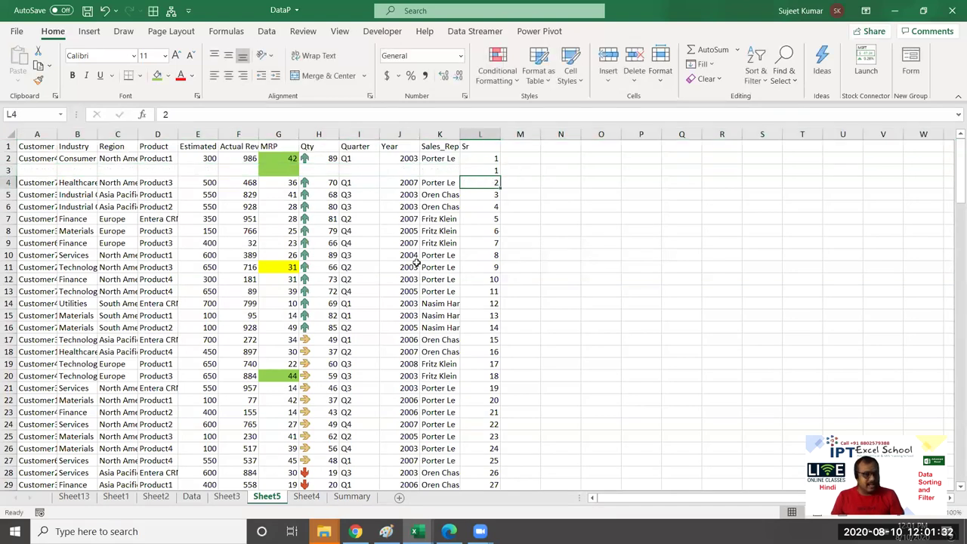
{"action": "key", "text": "Up"}
{"action": "key", "text": "Left"}
{"action": "key", "text": "shift+space"}
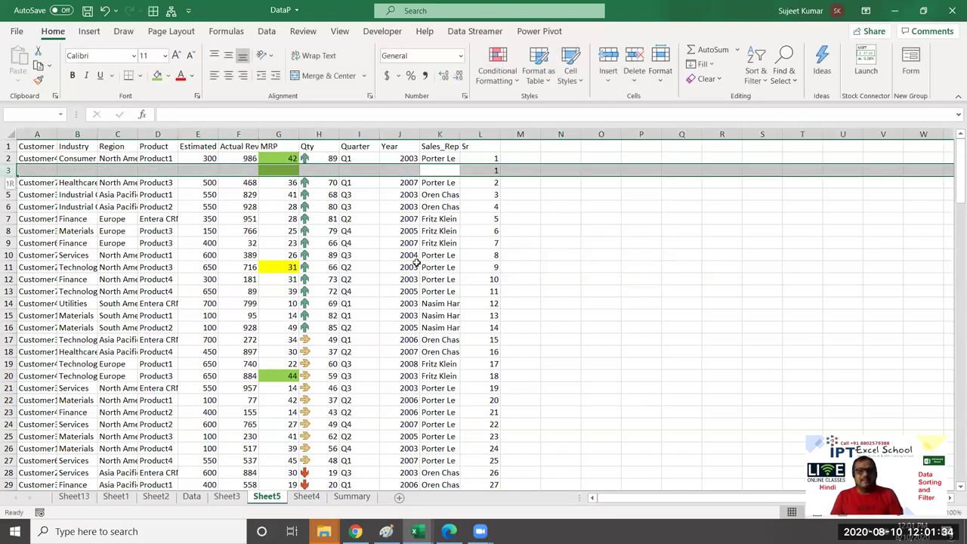
{"action": "key", "text": "Up"}
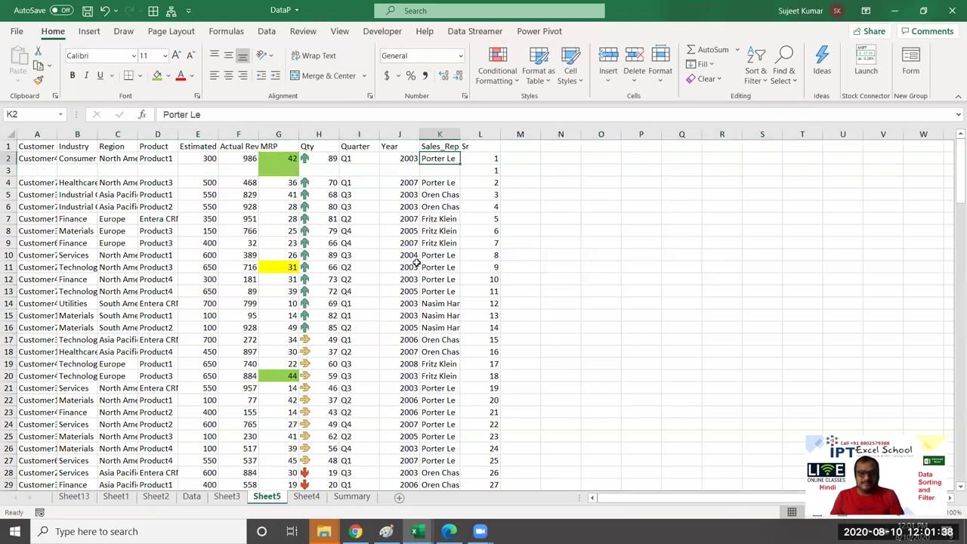
{"action": "key", "text": "Down"}
{"action": "key", "text": "Down"}
{"action": "key", "text": "Down"}
{"action": "key", "text": "shift+space"}
{"action": "key", "text": "ctrl+shift+plus"}
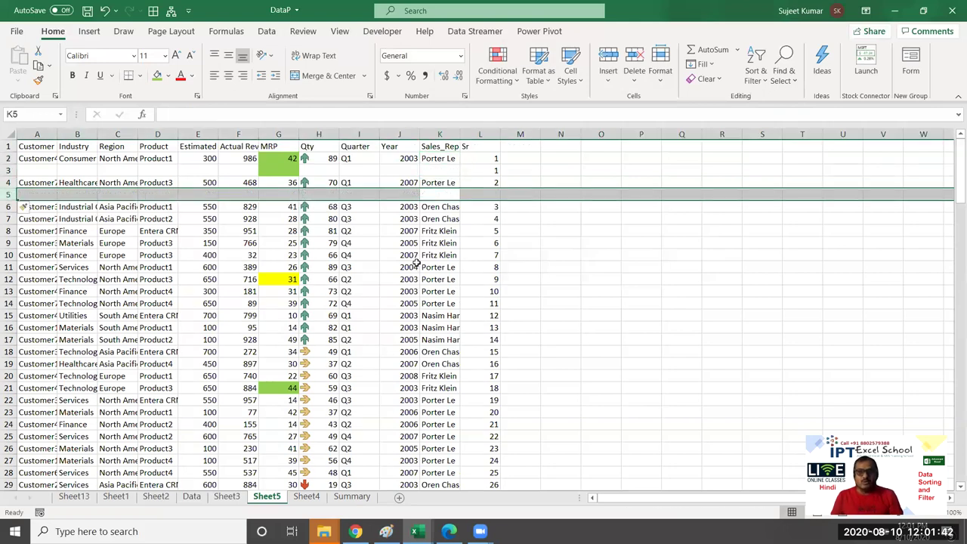
{"action": "key", "text": "Right"}
{"action": "type", "text": "2"}
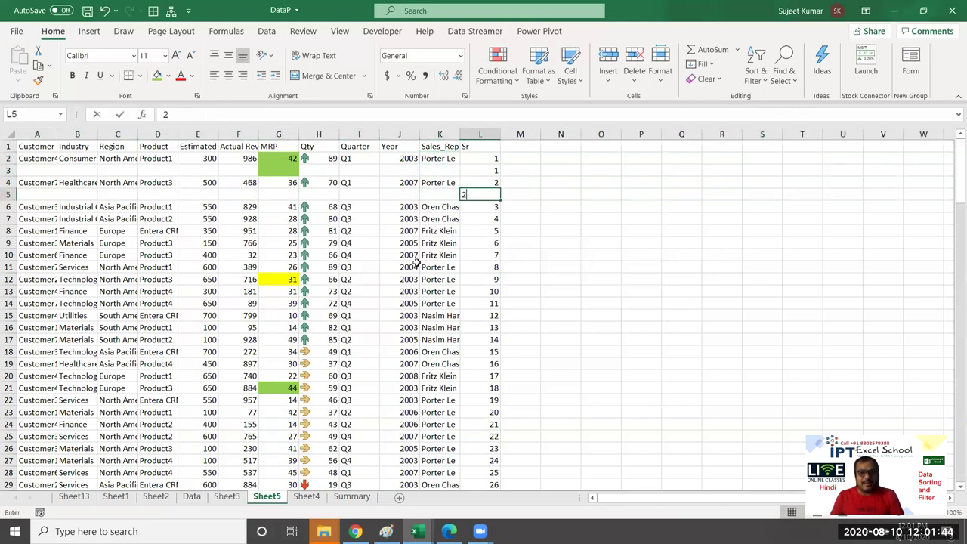
{"action": "key", "text": "Return"}
Delete the trial blank rows 5 and 3, then select the full table through column L
{"action": "key", "text": "Up"}
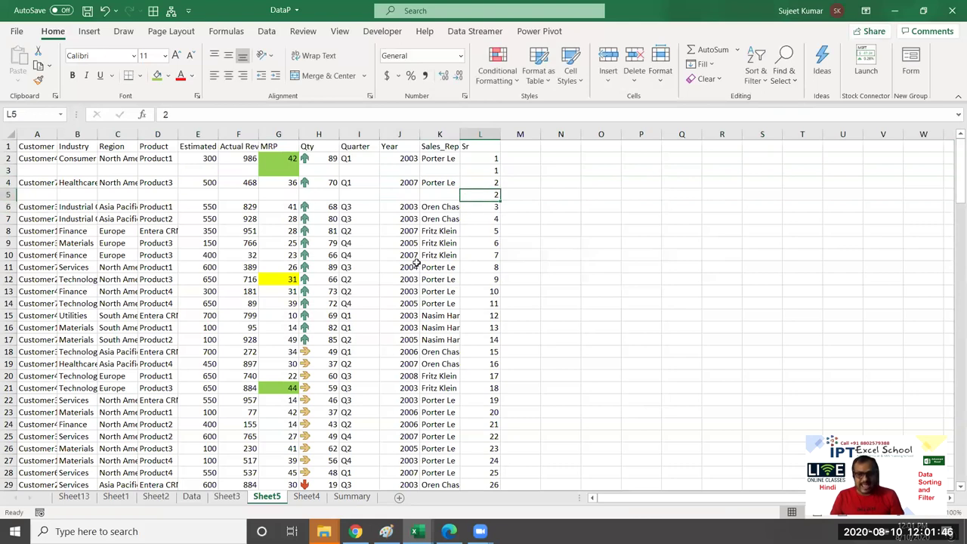
{"action": "key", "text": "shift+space"}
{"action": "key", "text": "ctrl+minus"}
{"action": "key", "text": "Up"}
{"action": "key", "text": "Up"}
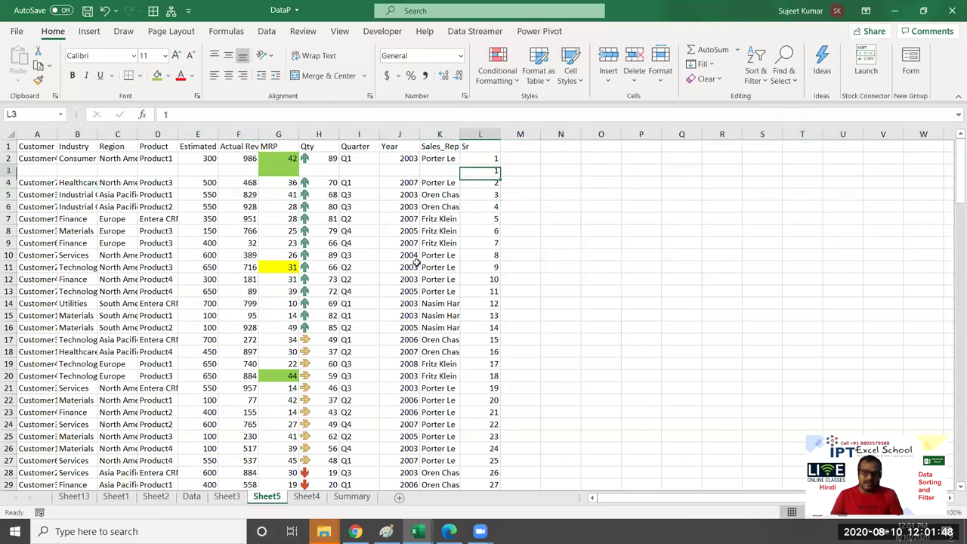
{"action": "key", "text": "shift+space"}
{"action": "key", "text": "ctrl+minus"}
{"action": "key", "text": "Up"}
{"action": "key", "text": "Up"}
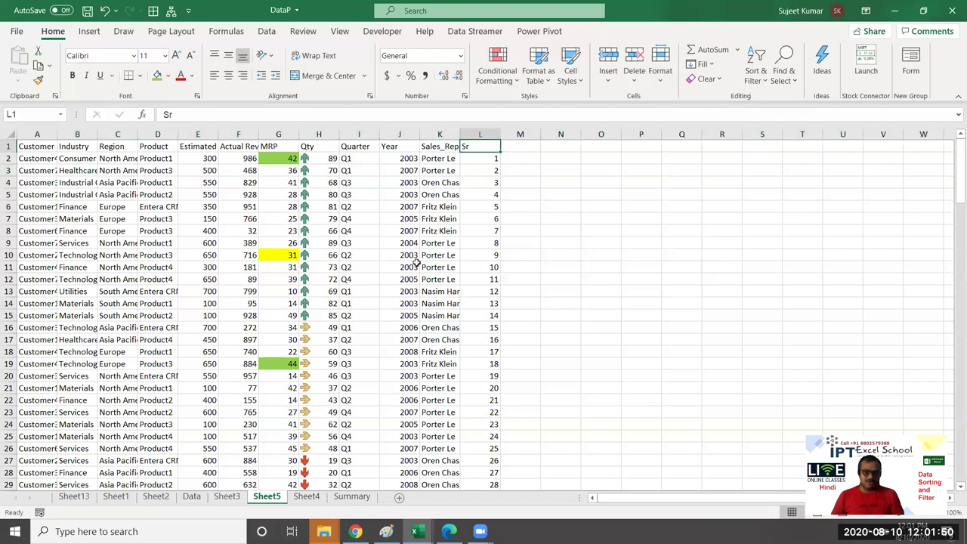
{"action": "key", "text": "ctrl+shift+Down"}
{"action": "key", "text": "ctrl+shift+Left"}
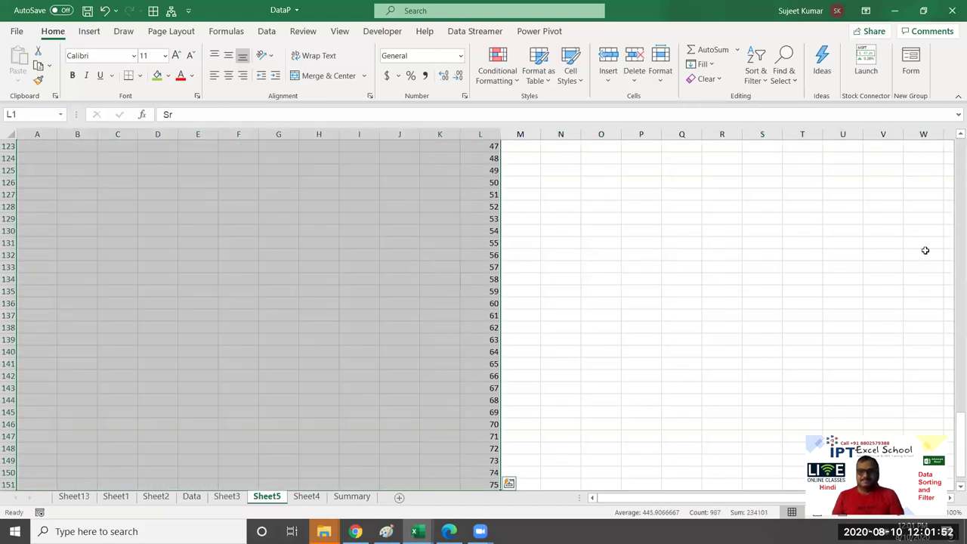
Custom-sort the selected table by the Sr column, smallest to largest
{"action": "left_click", "coordinate": [756, 71]}
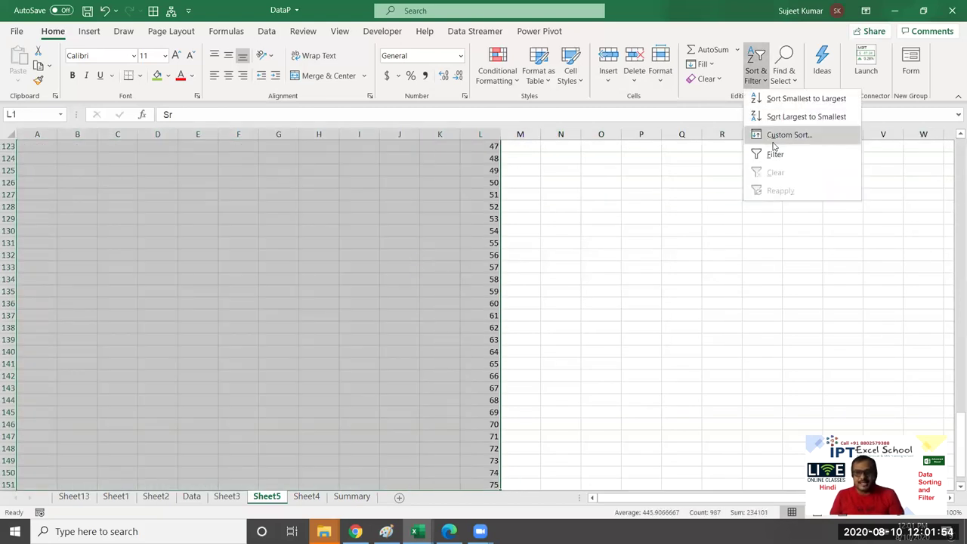
{"action": "left_click", "coordinate": [774, 142]}
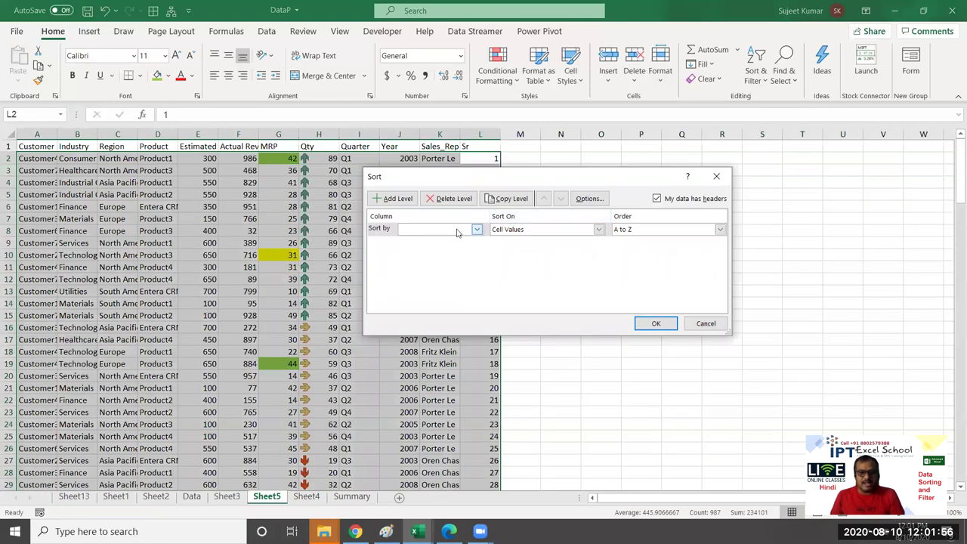
{"action": "left_click", "coordinate": [461, 230]}
{"action": "left_click", "coordinate": [433, 335]}
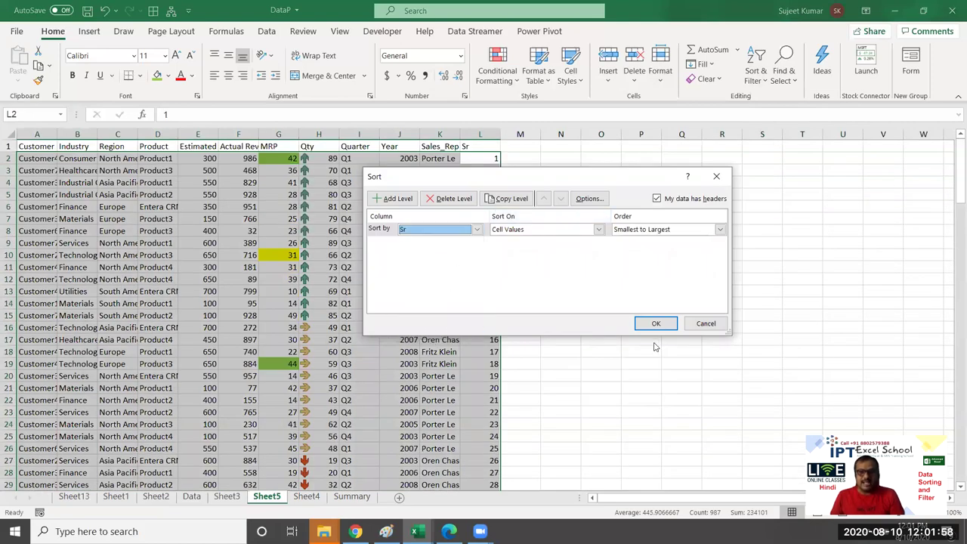
{"action": "left_click", "coordinate": [656, 325]}
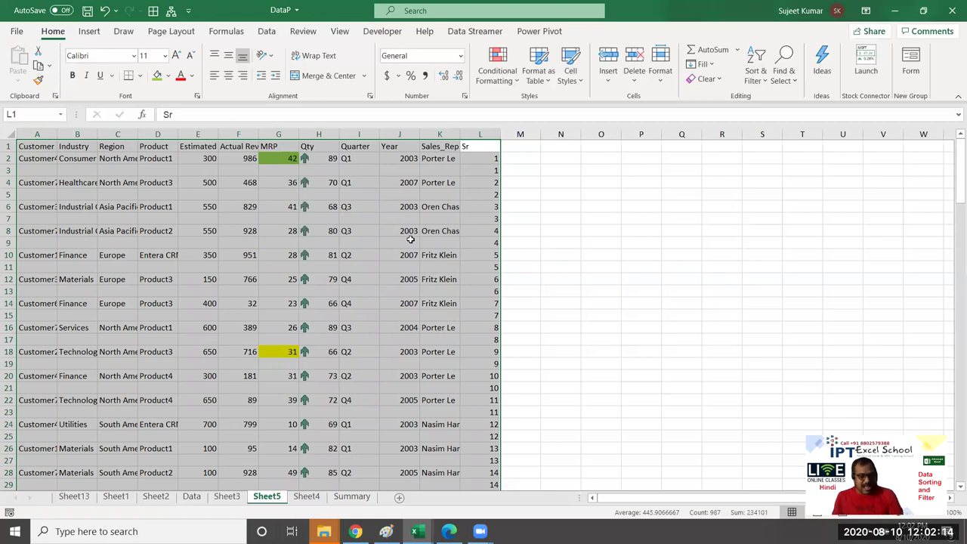
Clear the Sr helper numbers from column L, then select the table A1:K150
{"action": "key", "text": "ctrl+z"}
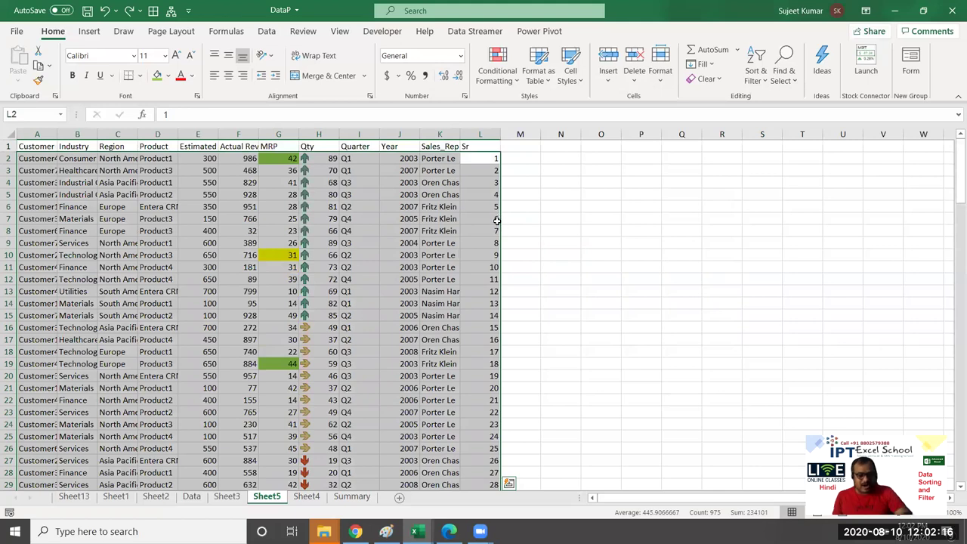
{"action": "key", "text": "ctrl+y"}
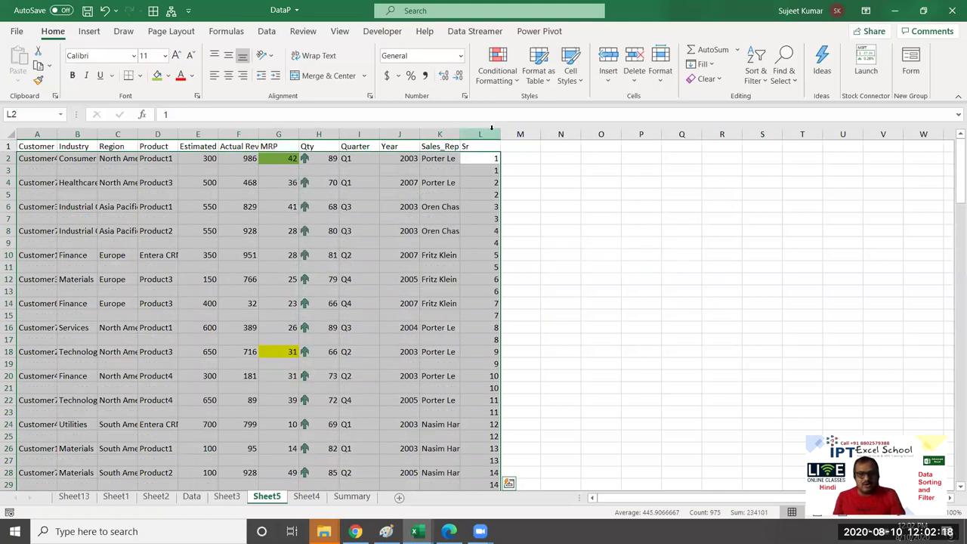
{"action": "left_click", "coordinate": [491, 130]}
{"action": "key", "text": "Delete"}
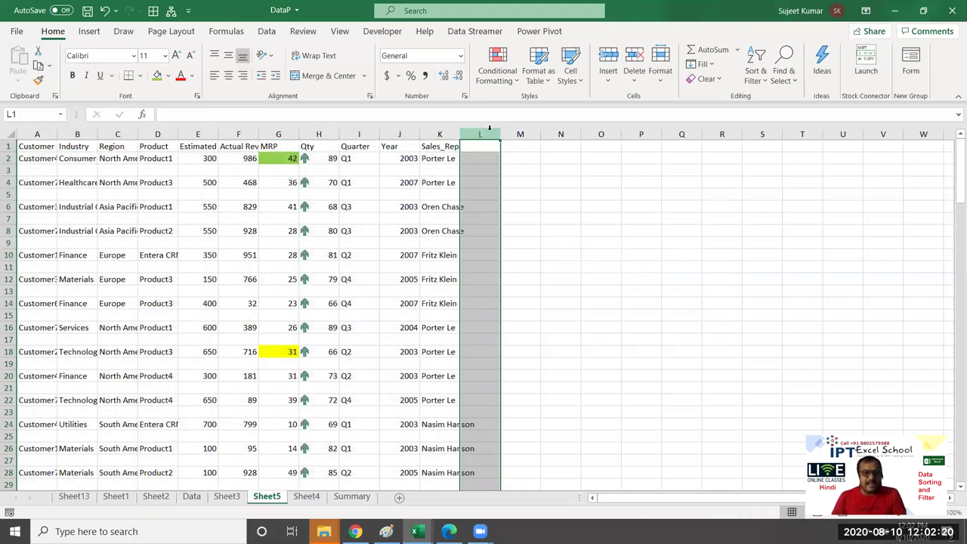
{"action": "key", "text": "Left"}
{"action": "key", "text": "Left"}
{"action": "key", "text": "Left"}
{"action": "key", "text": "Left"}
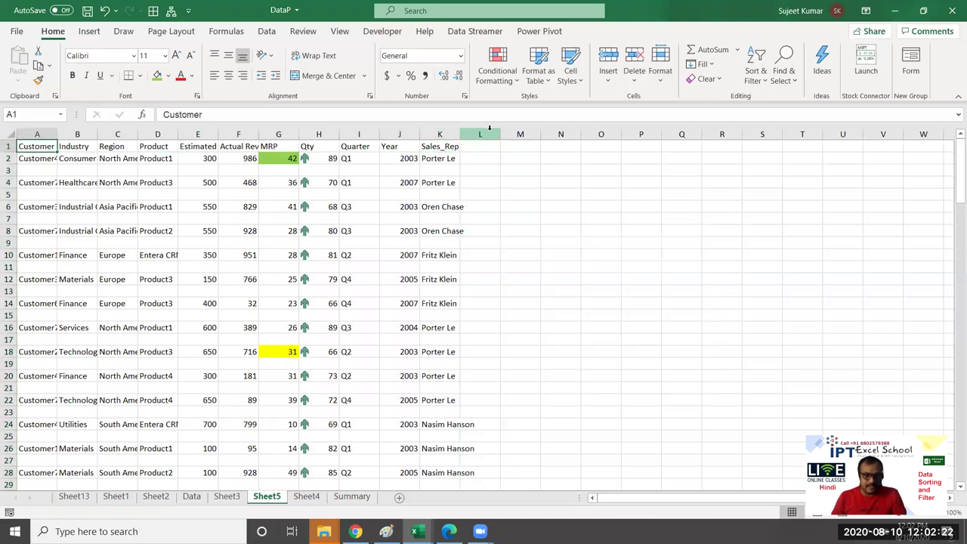
{"action": "key", "text": "ctrl+shift+Right"}
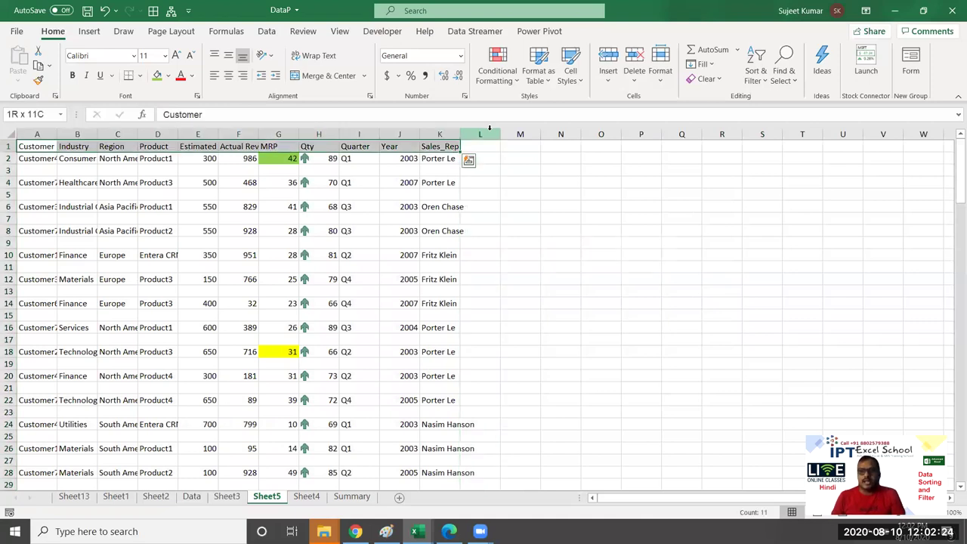
{"action": "key", "text": "shift+Down"}
{"action": "key", "text": "shift+Down"}
{"action": "key", "text": "shift+Down"}
{"action": "key", "text": "shift+Down"}
{"action": "key", "text": "shift+Down"}
{"action": "key", "text": "shift+Down"}
{"action": "key", "text": "shift+Down"}
{"action": "key", "text": "shift+Down"}
{"action": "key", "text": "shift+Down"}
{"action": "key", "text": "shift+Down"}
{"action": "key", "text": "shift+Down"}
{"action": "key", "text": "shift+Down"}
{"action": "key", "text": "shift+Down"}
{"action": "key", "text": "shift+Down"}
{"action": "key", "text": "shift+Down"}
{"action": "key", "text": "shift+Down"}
{"action": "key", "text": "shift+Down"}
{"action": "key", "text": "shift+Down"}
{"action": "key", "text": "shift+Down"}
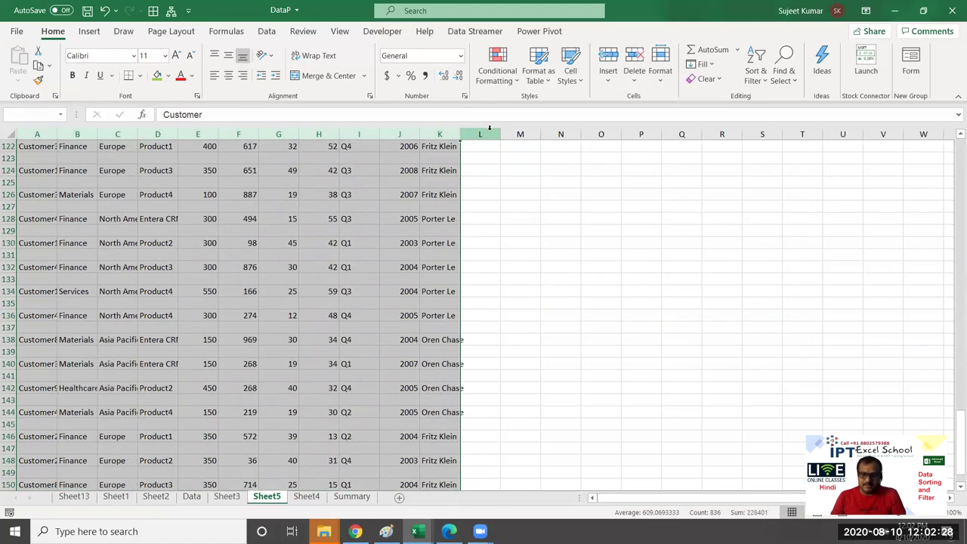
{"action": "scroll", "coordinate": [413, 135], "scroll_direction": "down", "scroll_amount": 3}
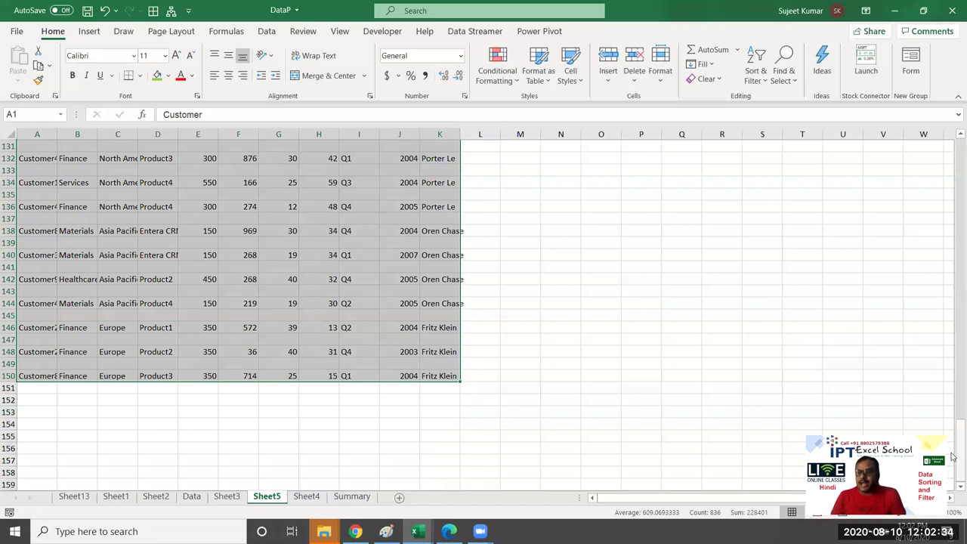
{"action": "scroll", "coordinate": [954, 366], "scroll_direction": "up", "scroll_amount": 3}
{"action": "scroll", "coordinate": [954, 367], "scroll_direction": "up", "scroll_amount": 20}
{"action": "scroll", "coordinate": [954, 367], "scroll_direction": "up", "scroll_amount": 15}
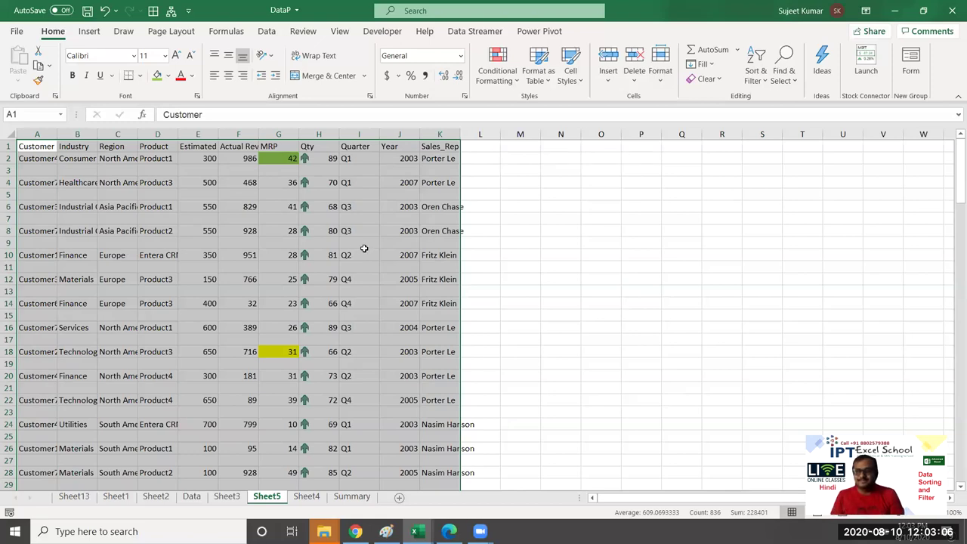
Custom-sort the table by the Customer column, A to Z
{"action": "left_click", "coordinate": [756, 66]}
{"action": "left_click", "coordinate": [782, 134]}
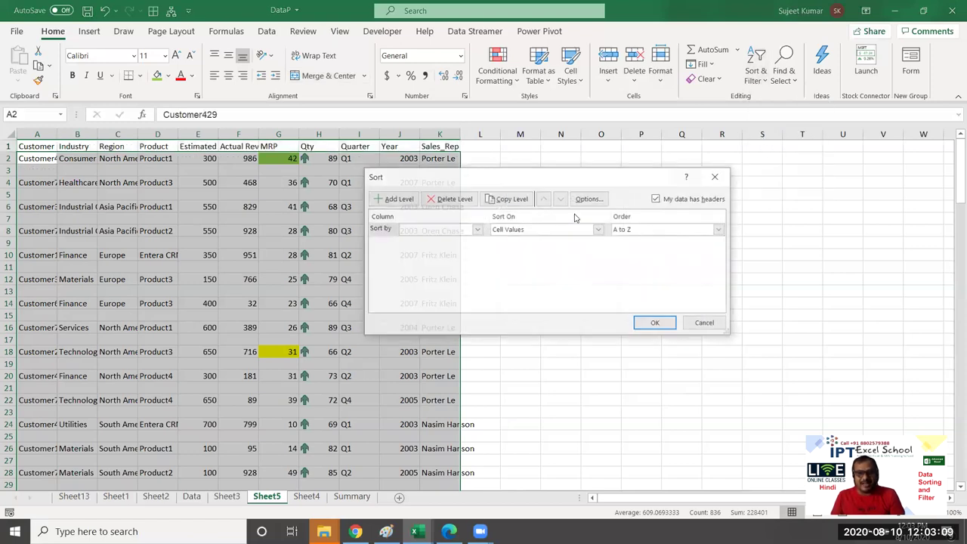
{"action": "left_click", "coordinate": [453, 230]}
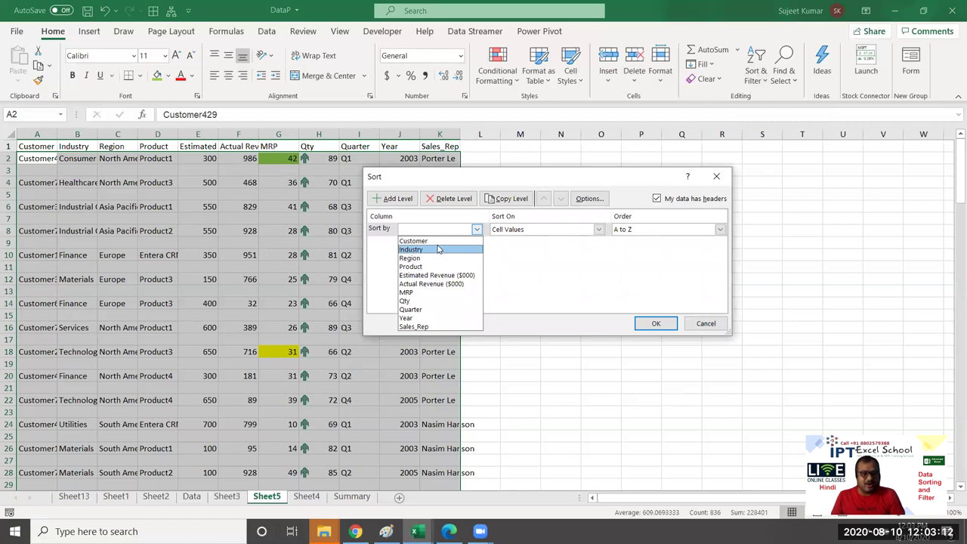
{"action": "left_click", "coordinate": [436, 242]}
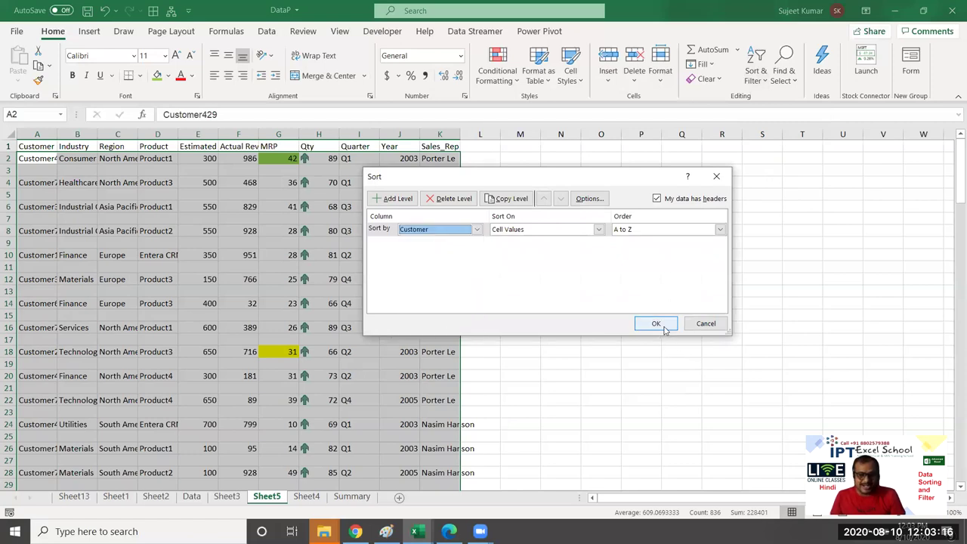
{"action": "left_click", "coordinate": [657, 325]}
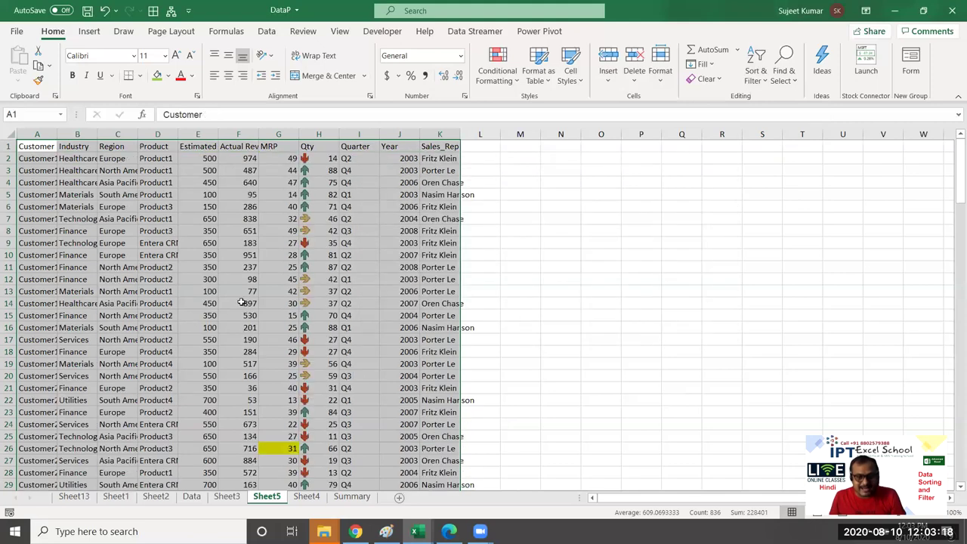
{"action": "mouse_move", "coordinate": [954, 188]}
{"action": "left_mouse_down"}
{"action": "mouse_move", "coordinate": [954, 360]}
{"action": "mouse_move", "coordinate": [954, 325]}
{"action": "left_mouse_up"}
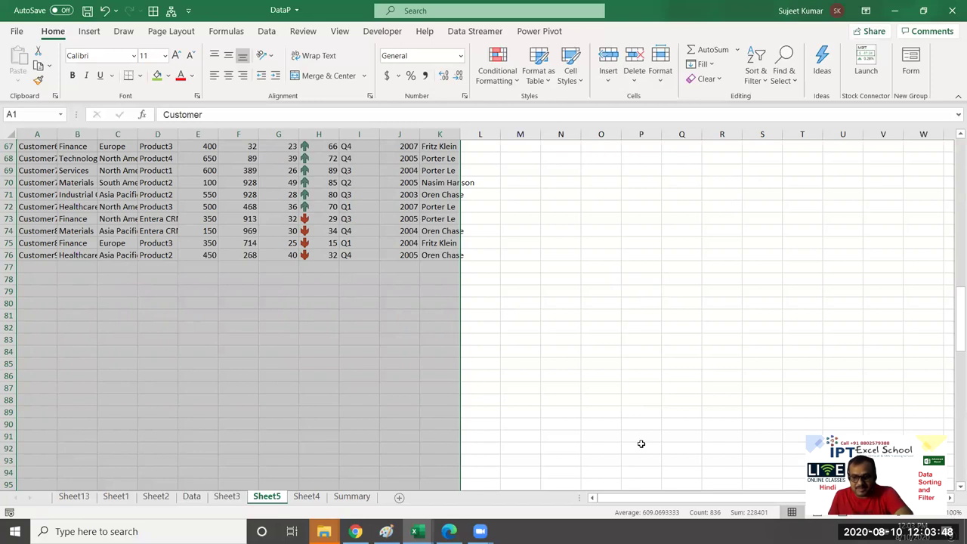
{"action": "left_click", "coordinate": [371, 205]}
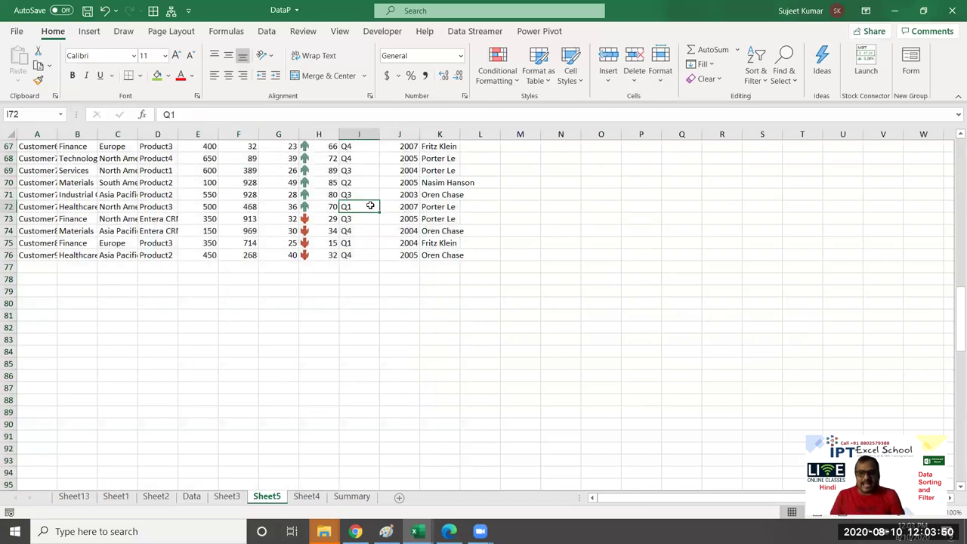
{"action": "key", "text": "ctrl+Up"}
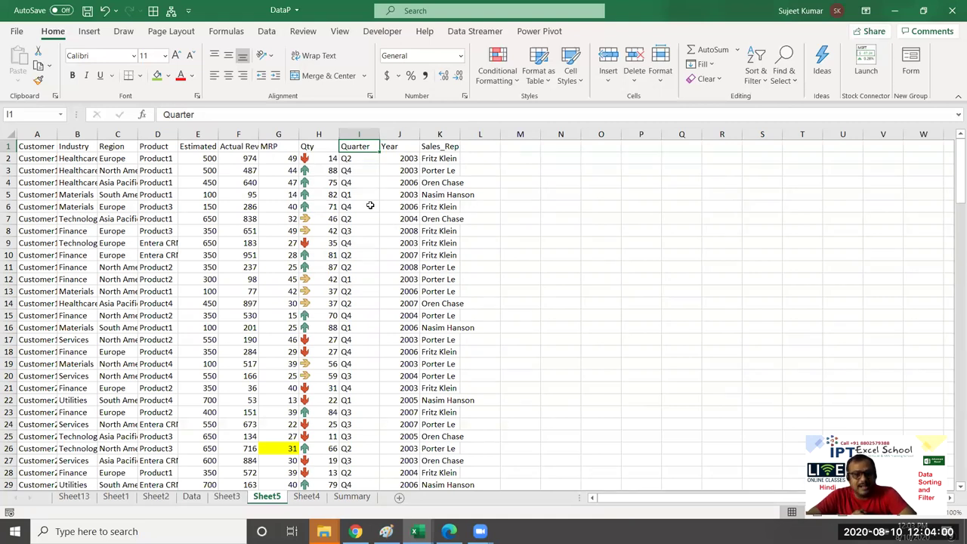
Trial-insert blank rows at rows 3 and 5, then delete them again
{"action": "key", "text": "Down"}
{"action": "key", "text": "Down"}
{"action": "key", "text": "shift+space"}
{"action": "key", "text": "ctrl+plus"}
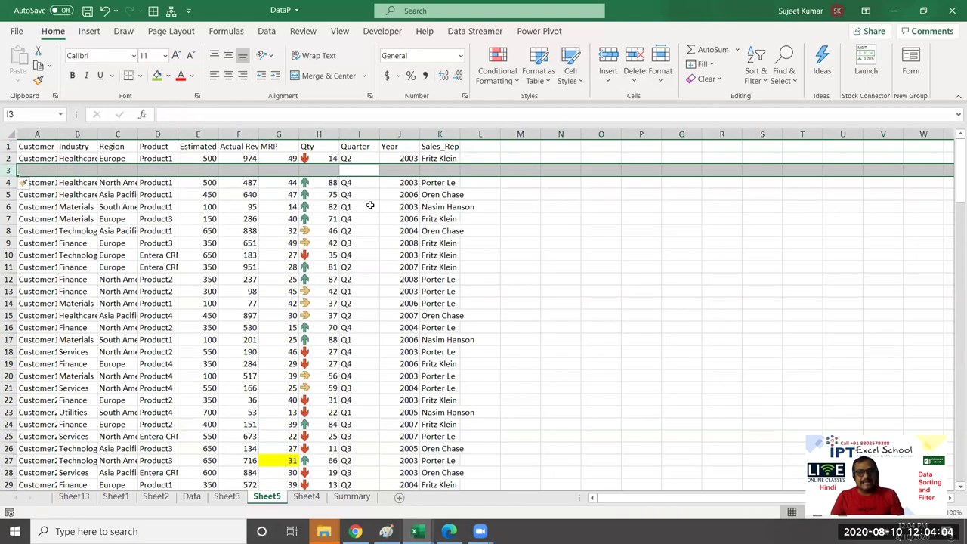
{"action": "key", "text": "Down"}
{"action": "key", "text": "Down"}
{"action": "key", "text": "shift+space"}
{"action": "key", "text": "ctrl+plus"}
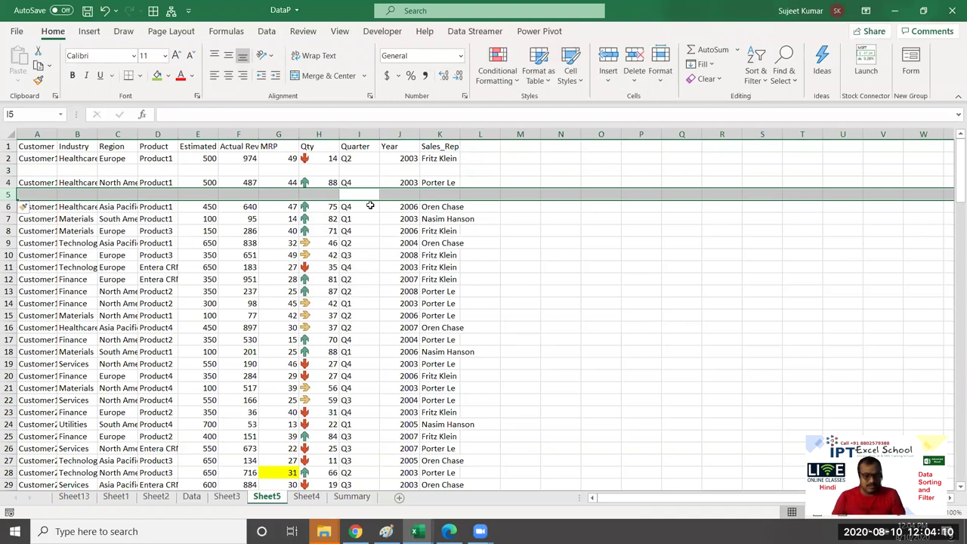
{"action": "key", "text": "ctrl+minus"}
{"action": "key", "text": "Up"}
{"action": "key", "text": "Up"}
{"action": "key", "text": "shift+space"}
{"action": "key", "text": "ctrl+minus"}
{"action": "key", "text": "Down"}
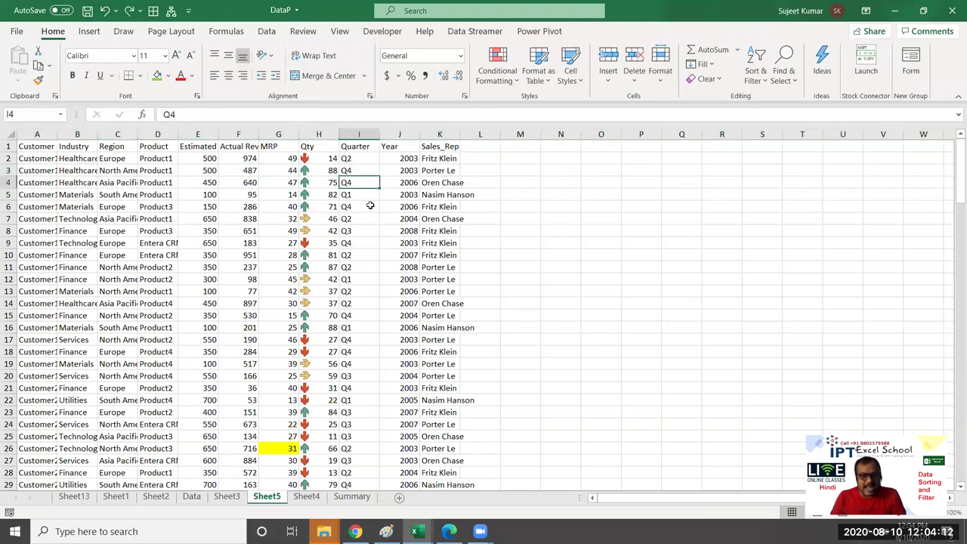
{"action": "key", "text": "Down"}
{"action": "key", "text": "Down"}
{"action": "key", "text": "Up"}
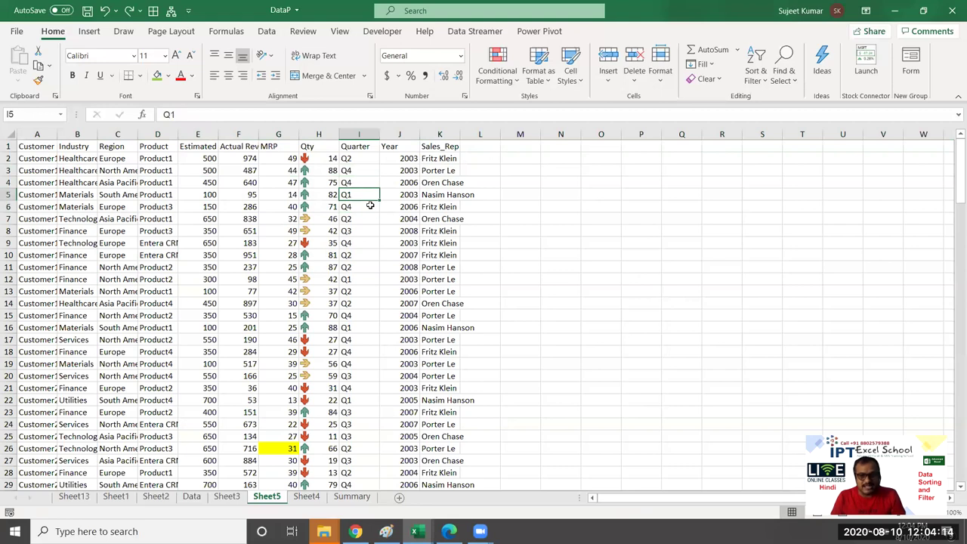
Insert blank rows at rows 5, 9 and 13 to split records into groups of three
{"action": "key", "text": "shift+space"}
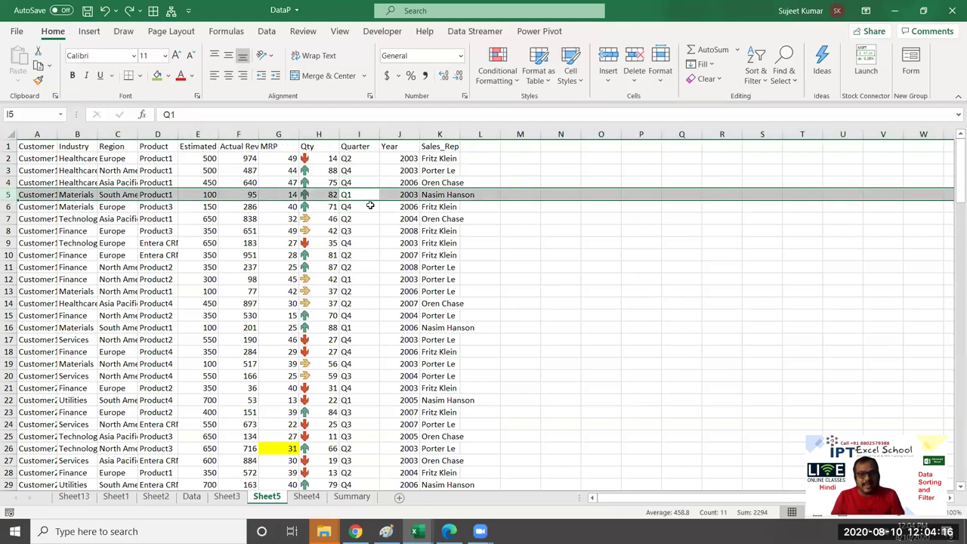
{"action": "key", "text": "ctrl+plus"}
{"action": "key", "text": "Down"}
{"action": "key", "text": "Down"}
{"action": "key", "text": "Down"}
{"action": "key", "text": "Down"}
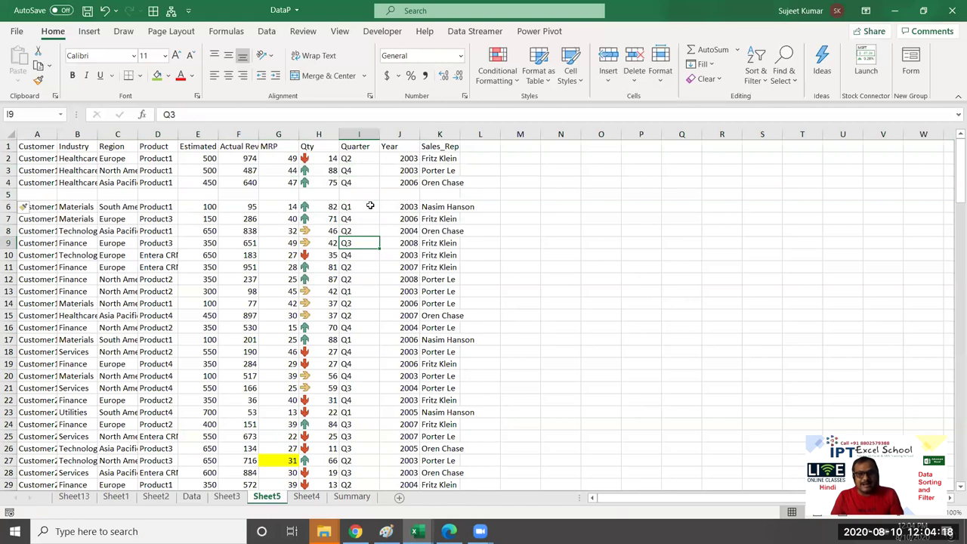
{"action": "key", "text": "shift+space"}
{"action": "key", "text": "ctrl+plus"}
{"action": "key", "text": "Down"}
{"action": "key", "text": "Down"}
{"action": "key", "text": "Down"}
{"action": "key", "text": "Down"}
{"action": "key", "text": "shift+space"}
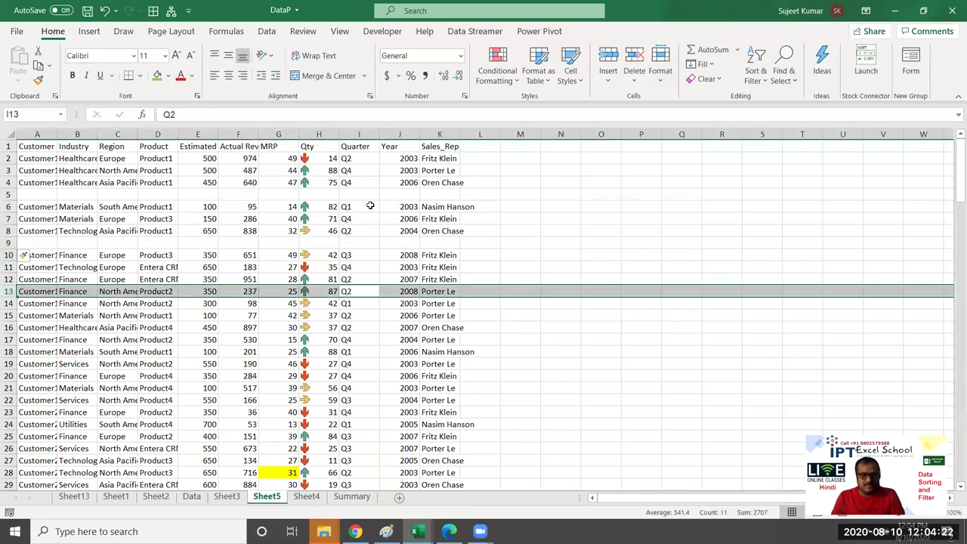
{"action": "key", "text": "ctrl+plus"}
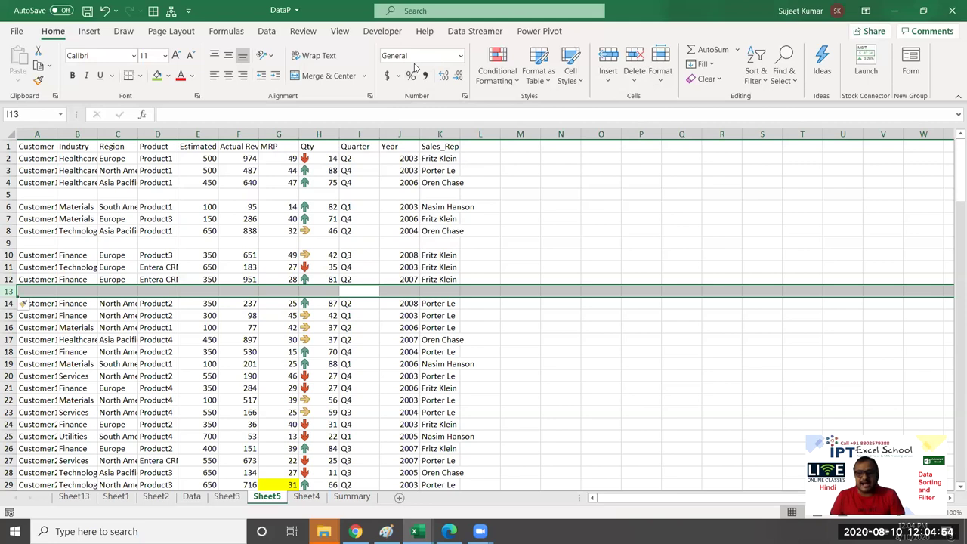
Undo the inserted blank rows with Ctrl+Z
{"action": "key", "text": "ctrl+z"}
{"action": "key", "text": "ctrl+z"}
{"action": "key", "text": "ctrl+z"}
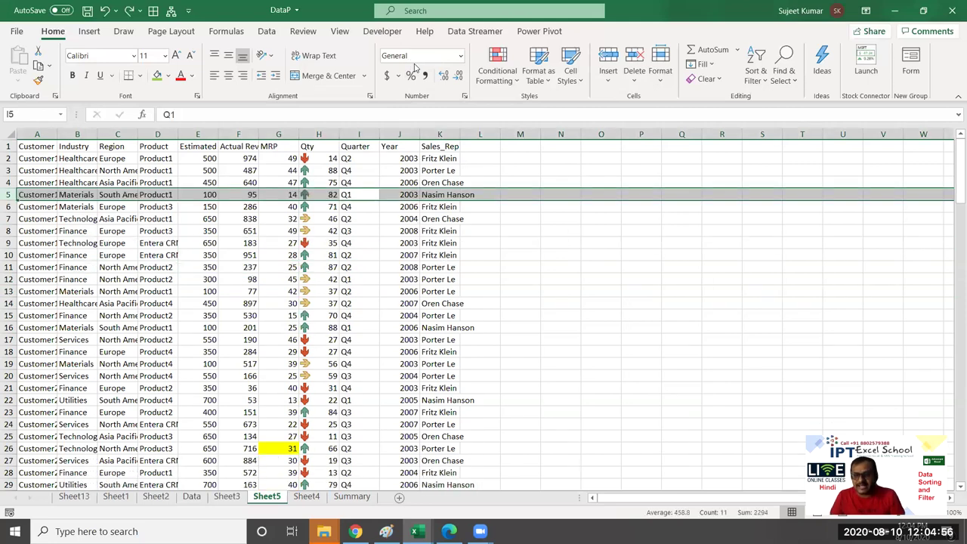